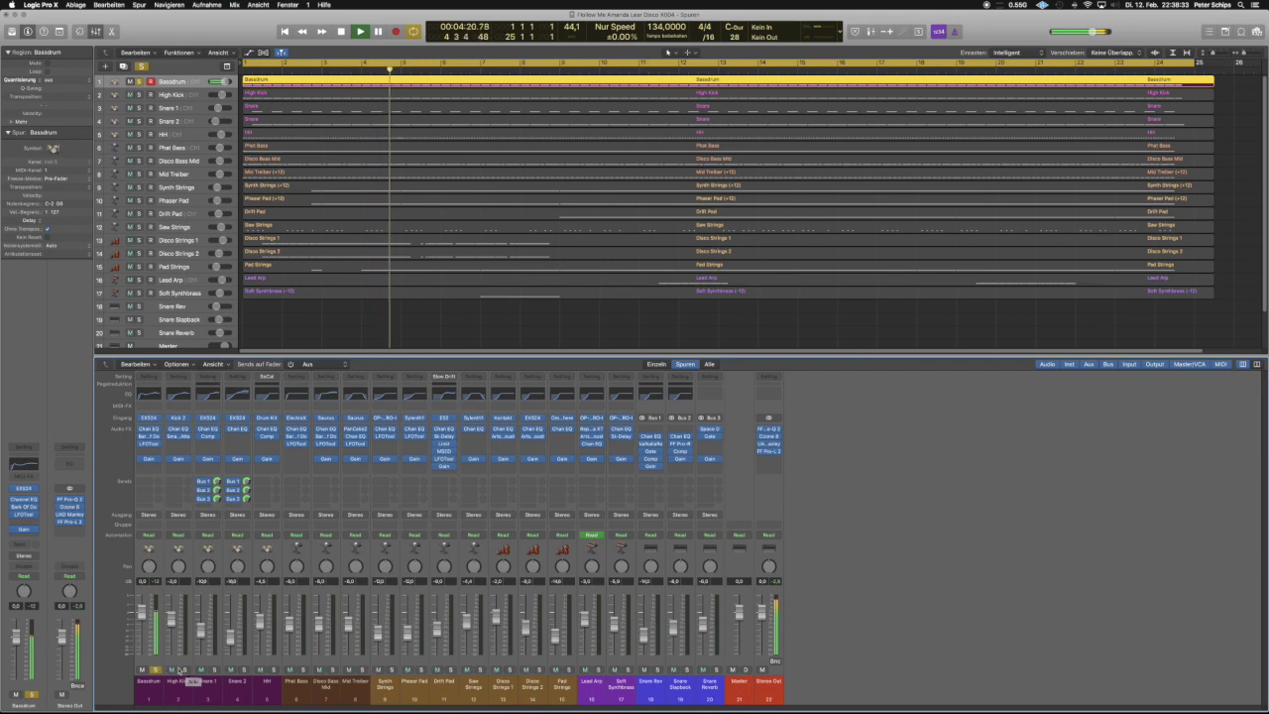
Audition the High Kick on its own in solo, and compare it with the High Kick and Bassdrum soloed together.
{"action": "left_click", "coordinate": [184, 670]}
{"action": "left_click", "coordinate": [156, 670]}
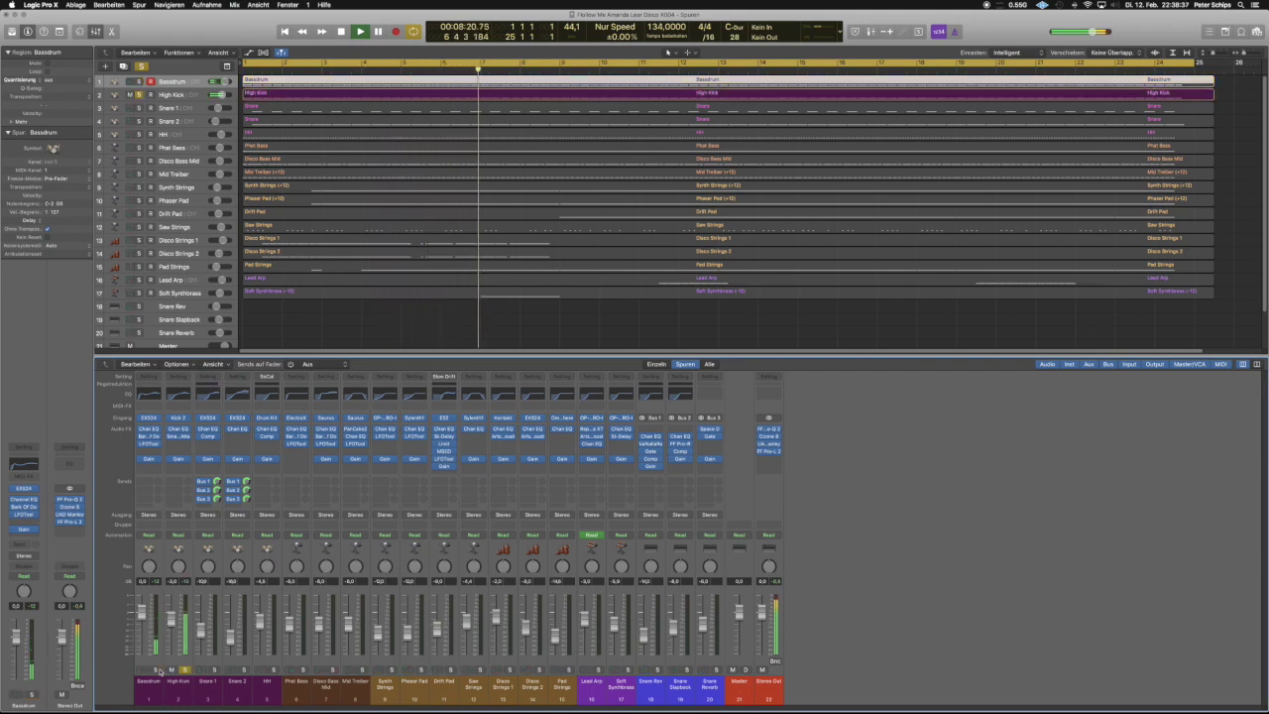
{"action": "left_click", "coordinate": [155, 670]}
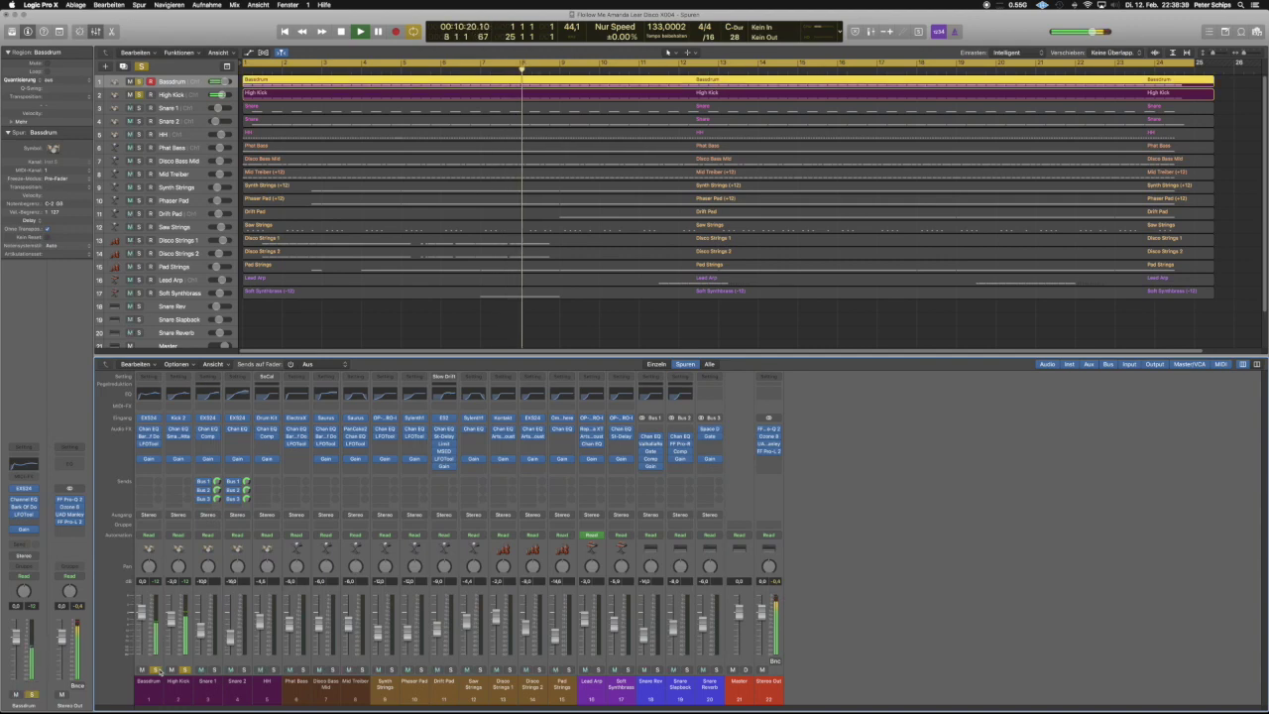
{"action": "left_click", "coordinate": [184, 670]}
{"action": "left_click", "coordinate": [185, 670]}
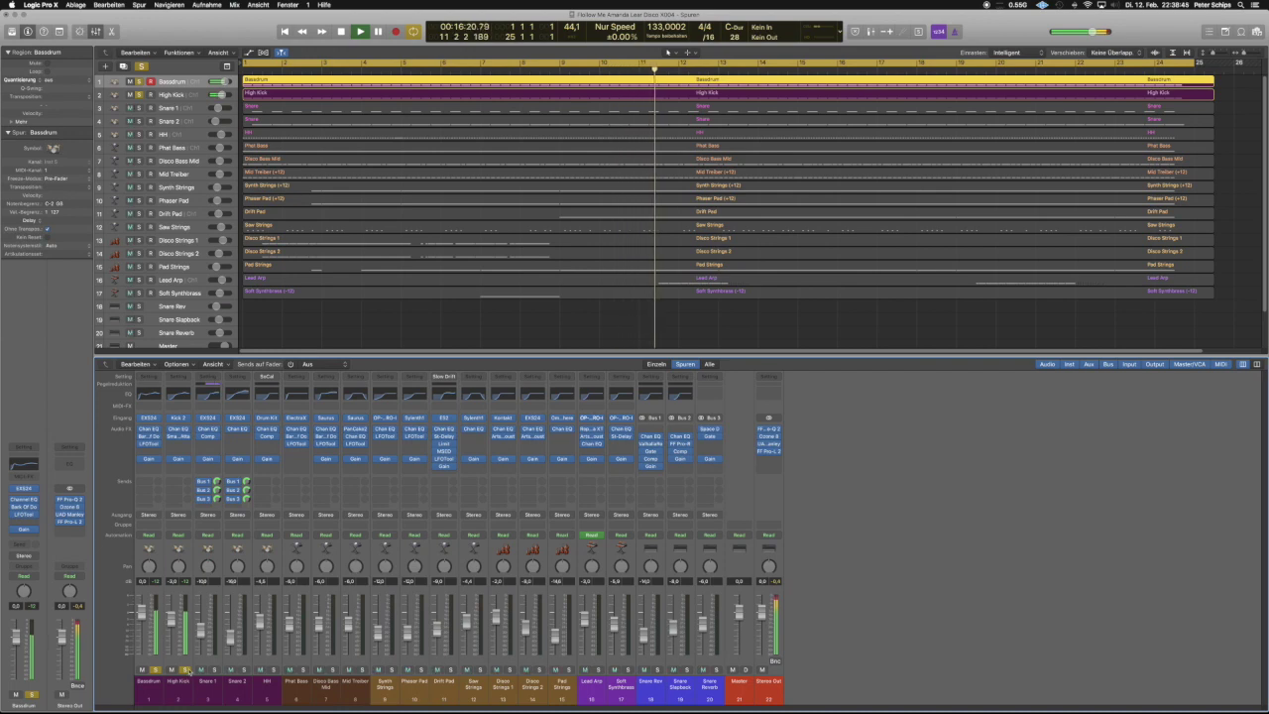
Solo Snare 1 in place of the kicks, and compare it with Snare 2 alone and with both snares together.
{"action": "left_click", "coordinate": [214, 670]}
{"action": "left_click", "coordinate": [184, 670]}
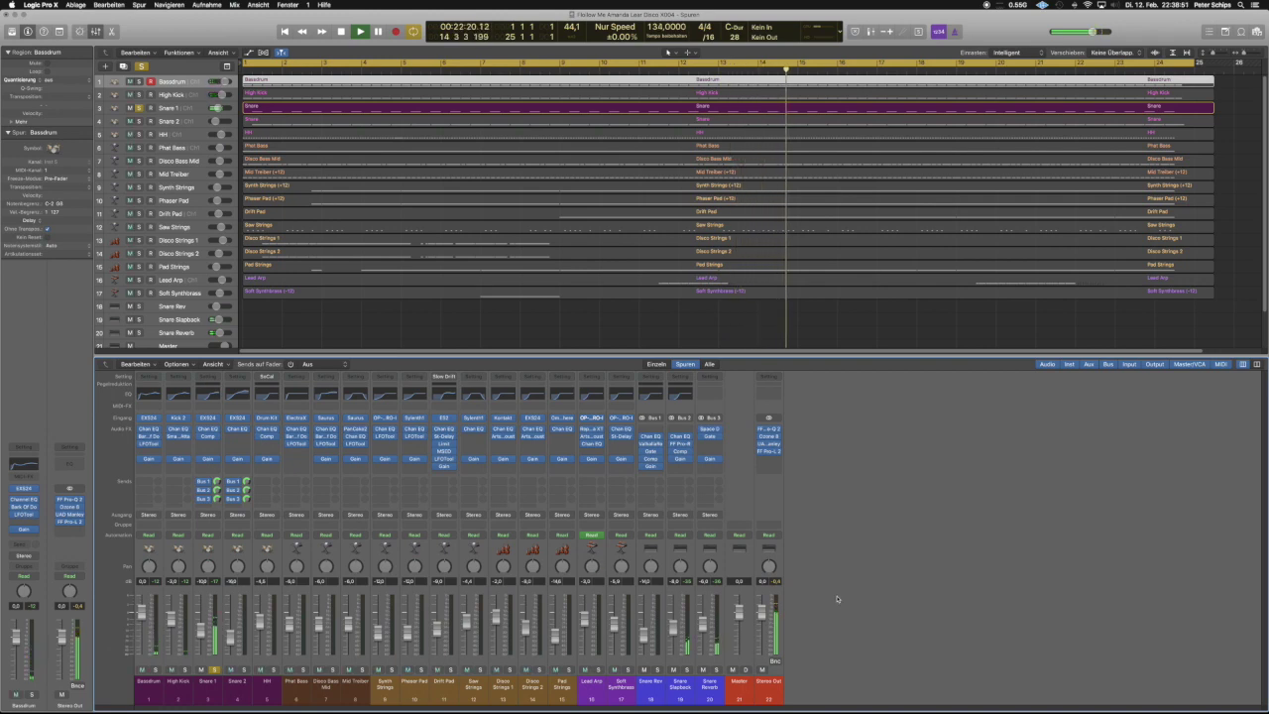
{"action": "left_click", "coordinate": [243, 670]}
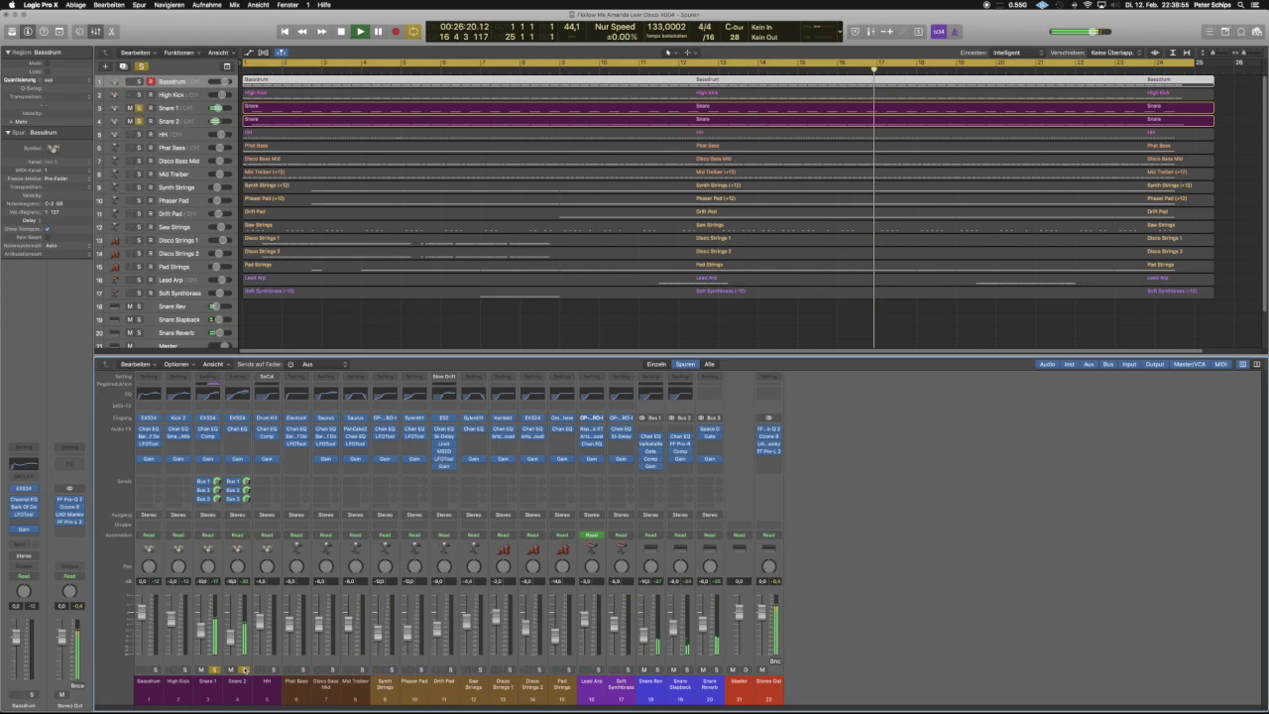
{"action": "left_click", "coordinate": [214, 670]}
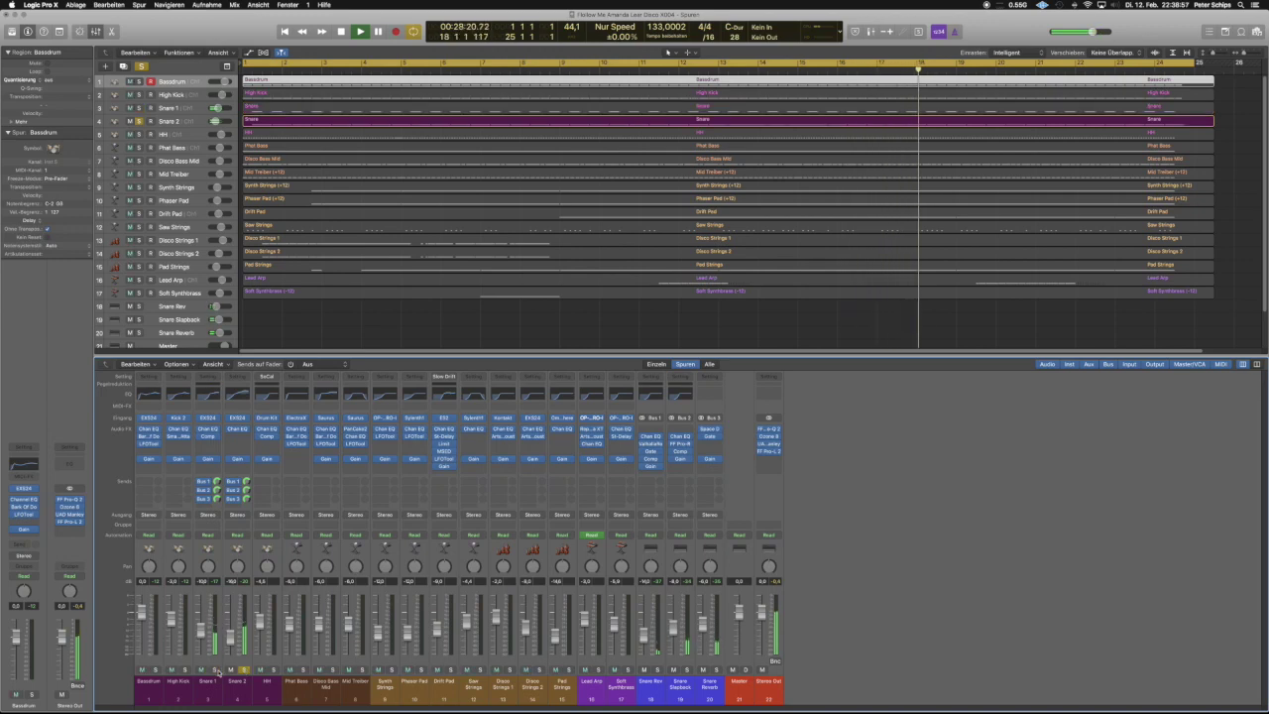
{"action": "left_click", "coordinate": [214, 670]}
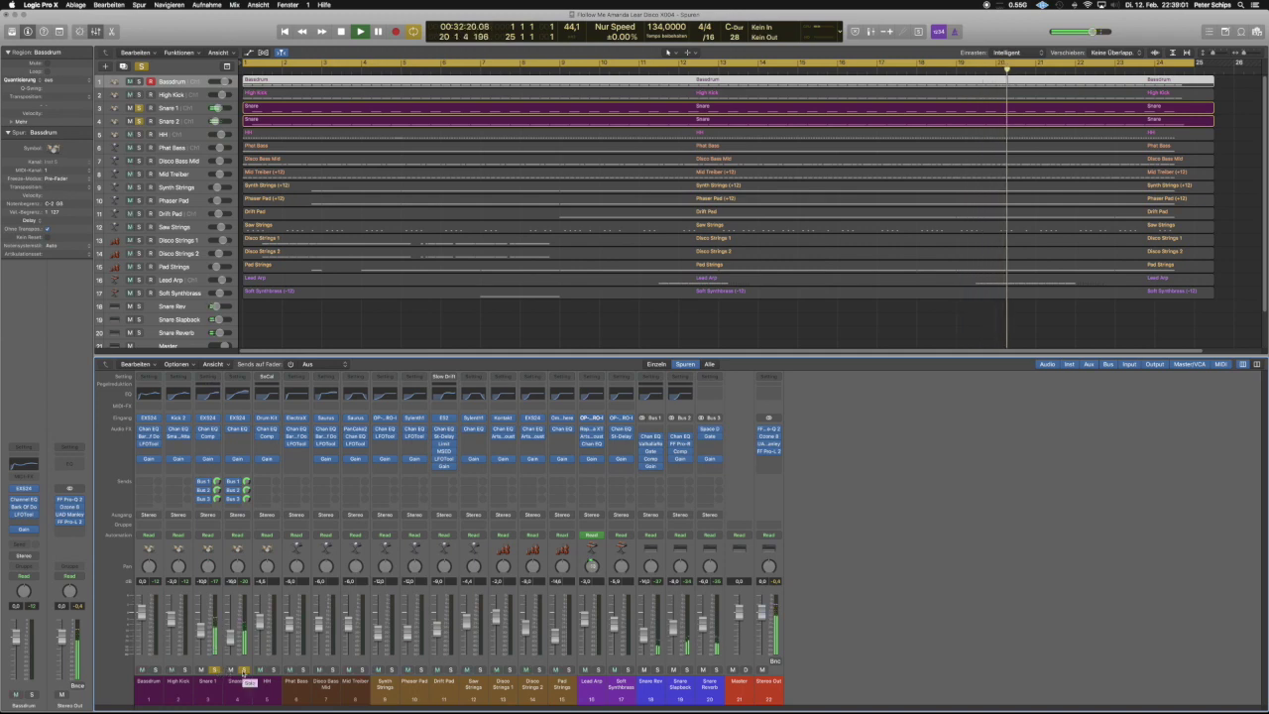
Restart playback from the beginning and switch the solo exclusively to the HH track, with that track selected.
{"action": "key", "text": "Return"}
{"action": "key", "text": "space"}
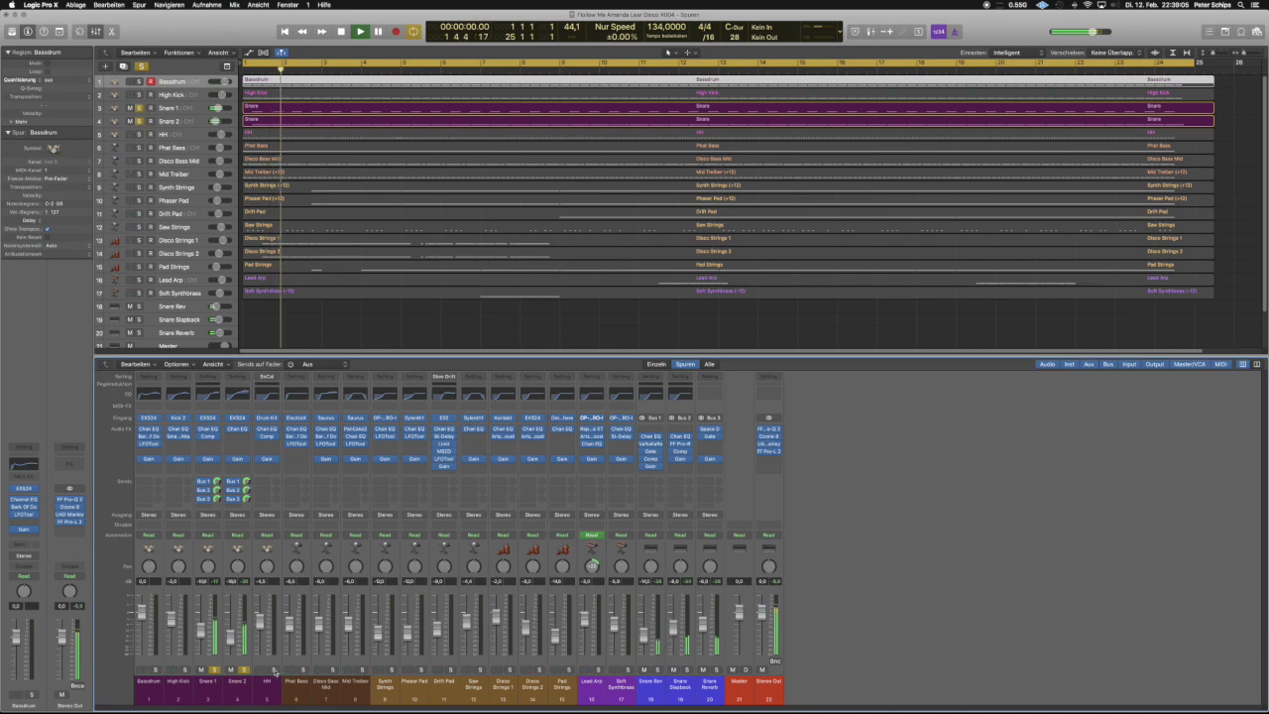
{"action": "left_click", "coordinate": [273, 670], "text": "alt"}
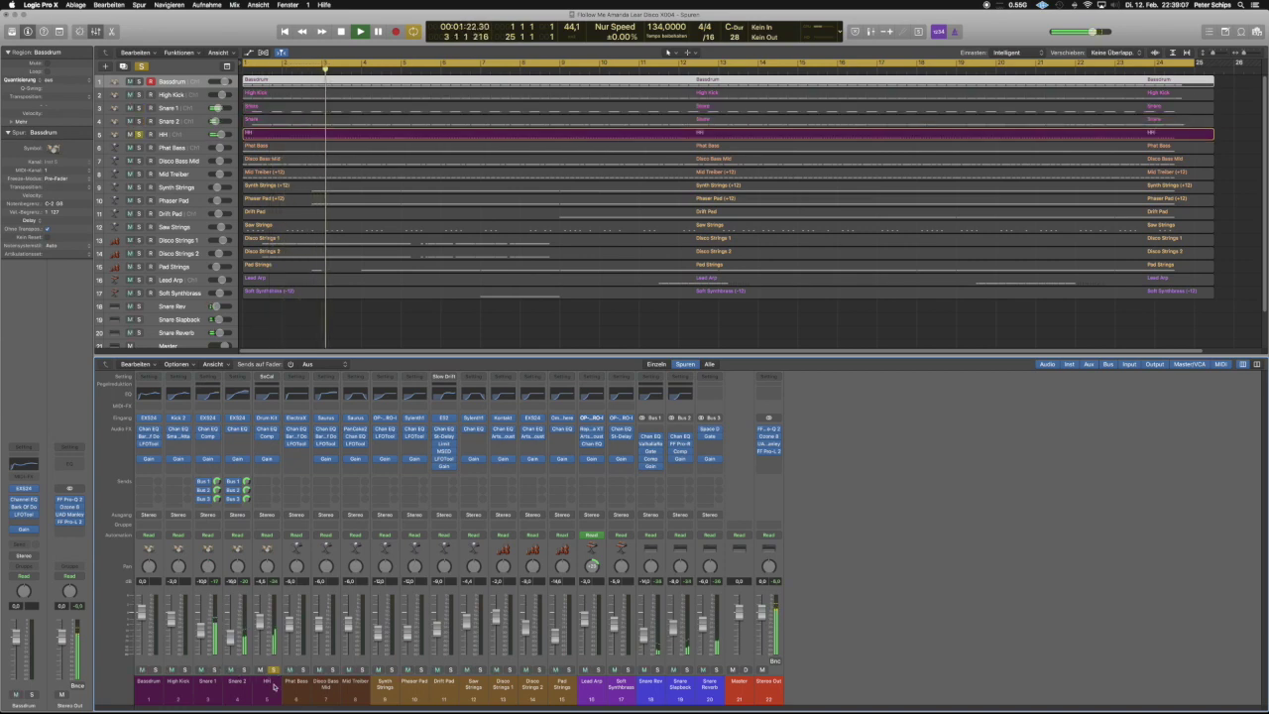
{"action": "left_click", "coordinate": [272, 692]}
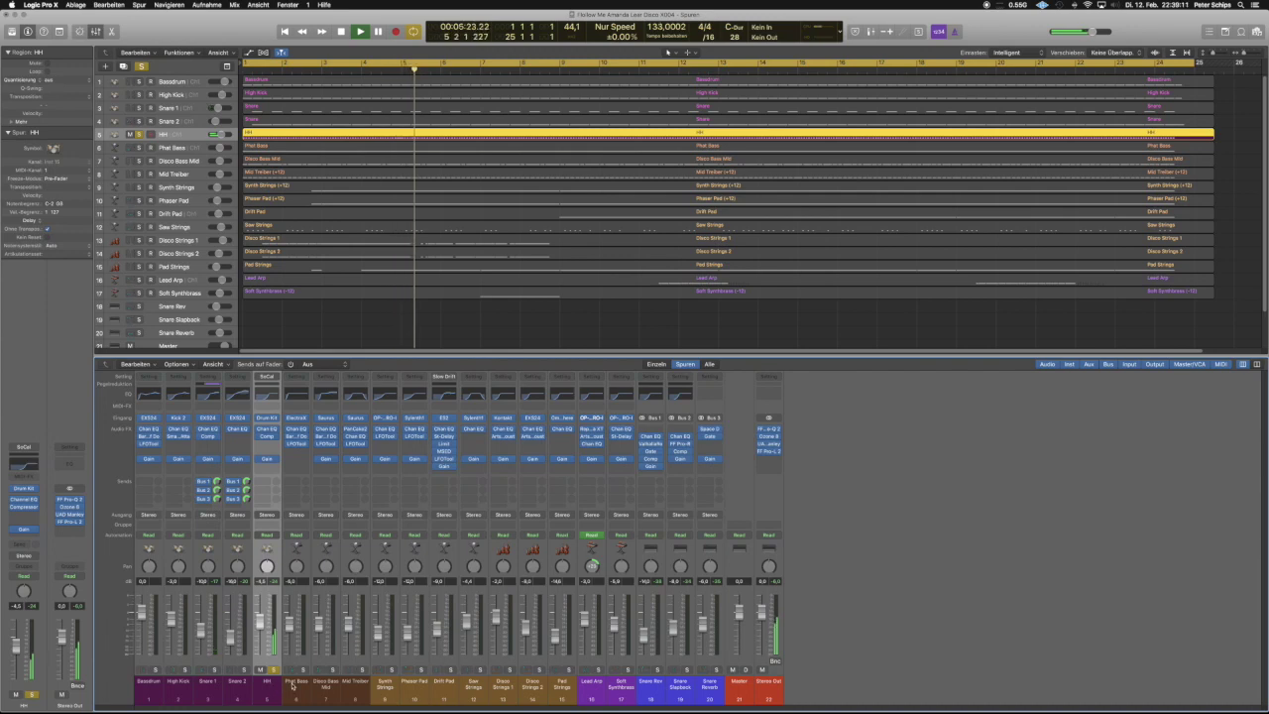
Solo only the Phat Bass track and briefly view its region's notes in the piano roll.
{"action": "left_click", "coordinate": [305, 671], "text": "alt"}
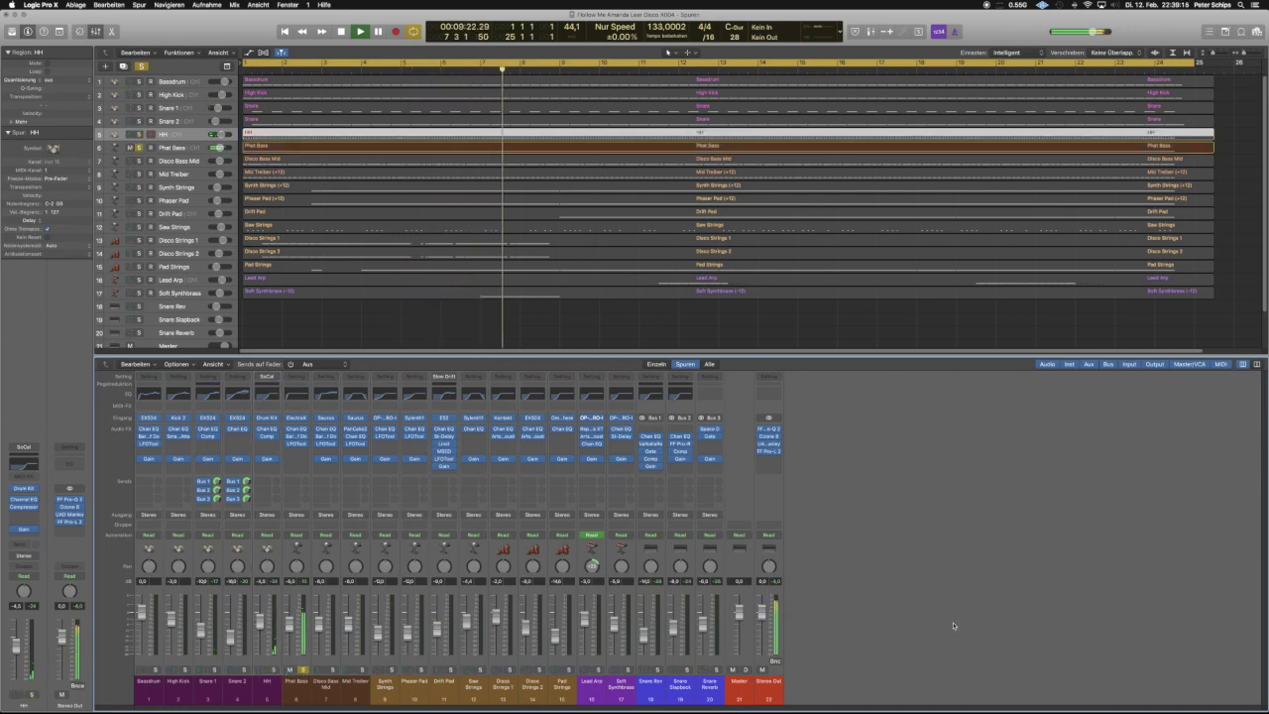
{"action": "left_click", "coordinate": [183, 147]}
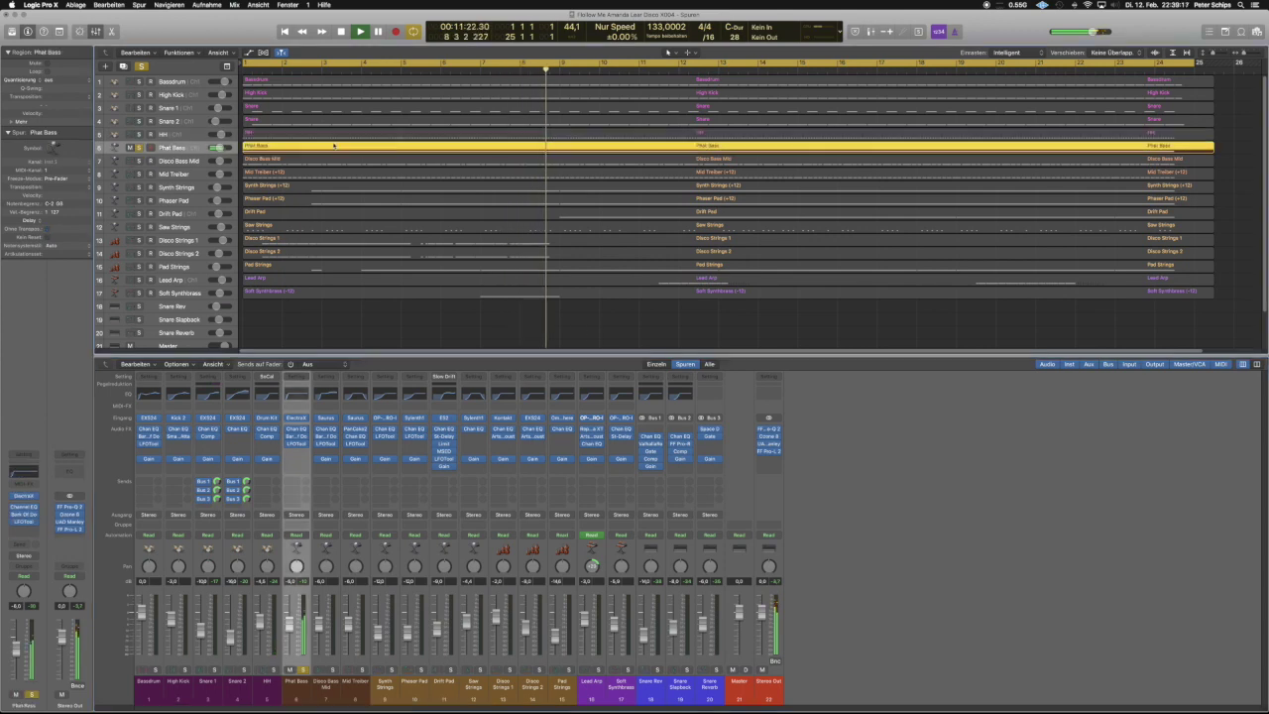
{"action": "key", "text": "p"}
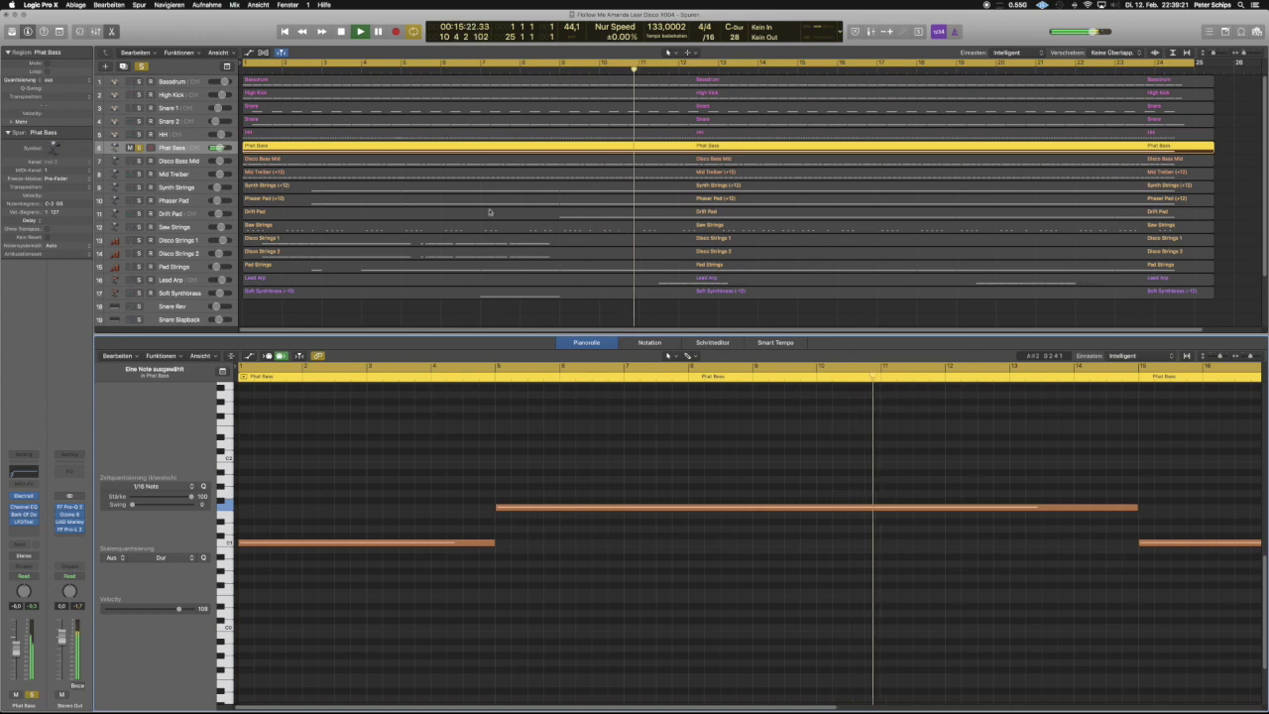
{"action": "left_click", "coordinate": [112, 32]}
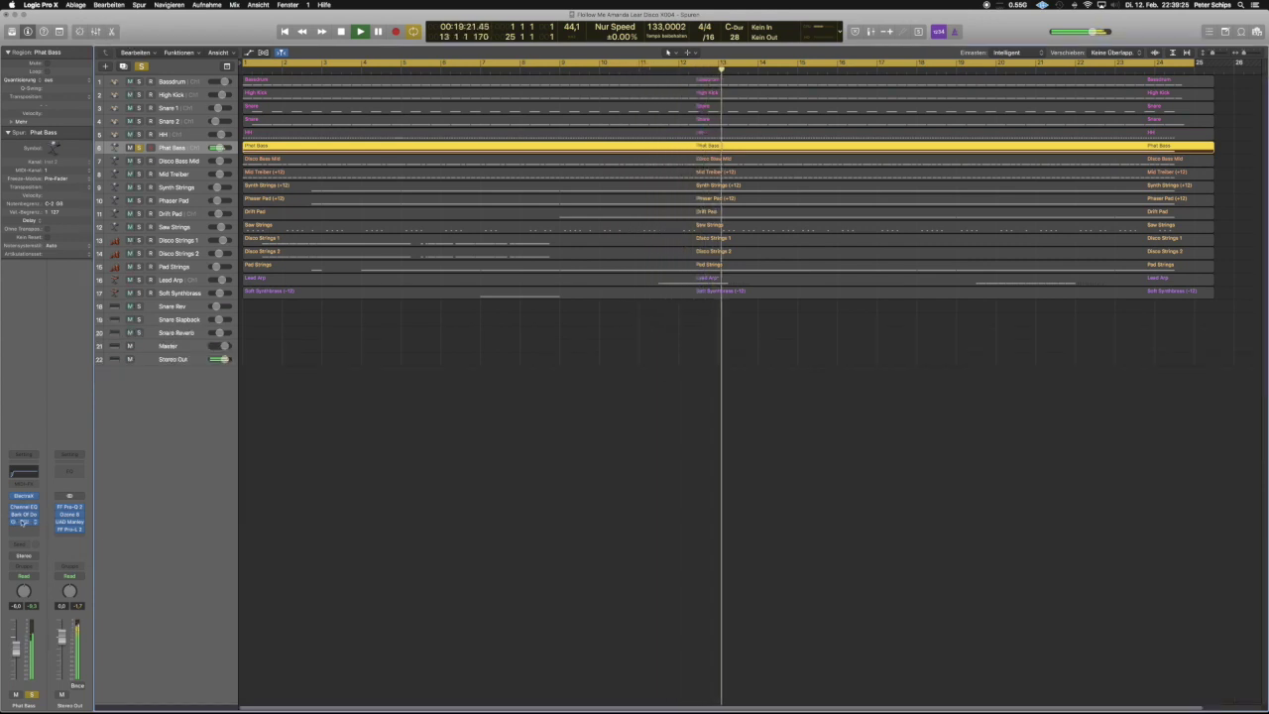
Display Phat Bass's LFOTool plug-in in the empty area below the tracks, and add Bassdrum and High Kick to the solo.
{"action": "key", "text": "v"}
{"action": "left_click_drag", "start_coordinate": [254, 22], "coordinate": [975, 402]}
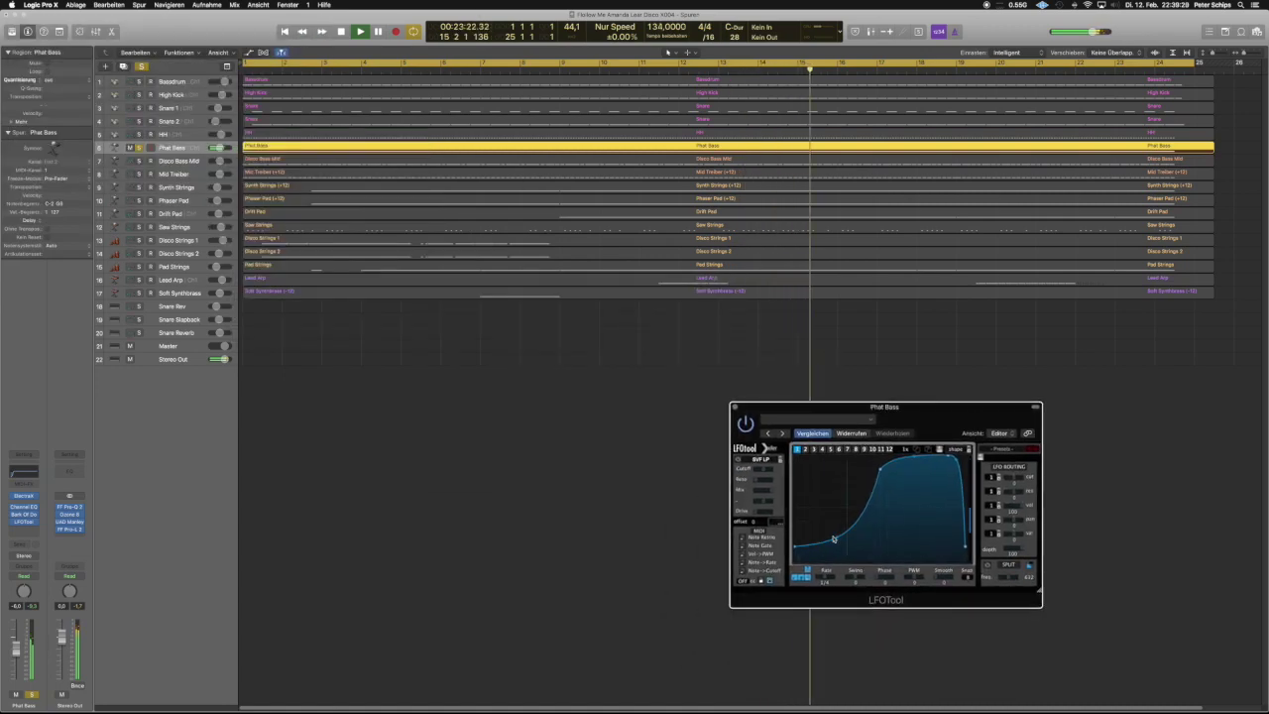
{"action": "left_click_drag", "start_coordinate": [139, 81], "coordinate": [139, 95]}
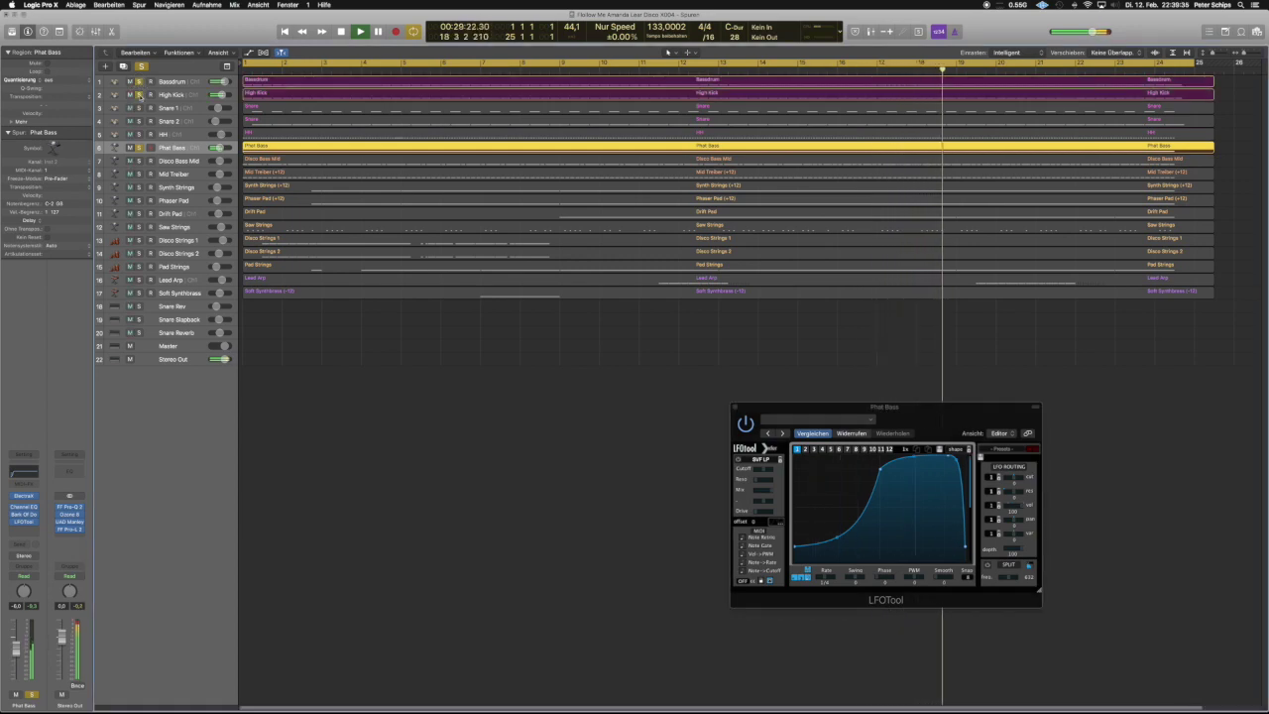
With both kicks still soloed, audition Disco Bass Mid in place of Phat Bass, followed by Mid Treiber as the only bass layer.
{"action": "left_click", "coordinate": [139, 161]}
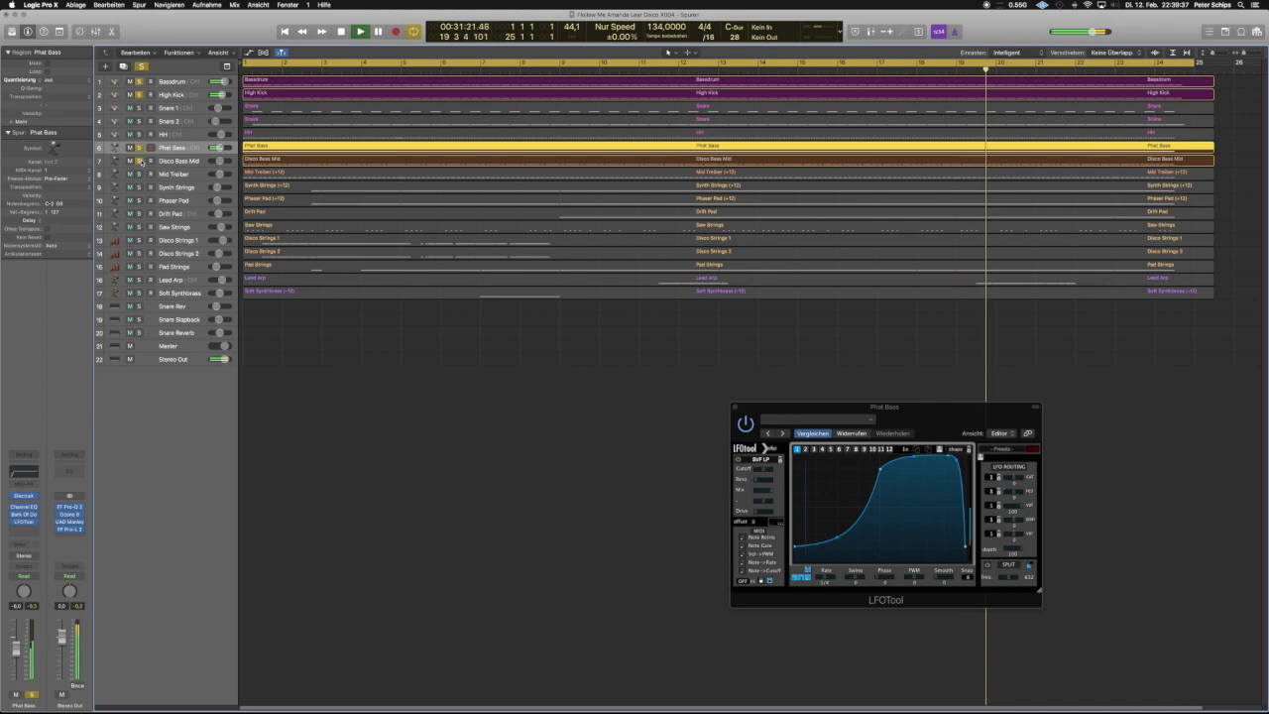
{"action": "left_click", "coordinate": [139, 146]}
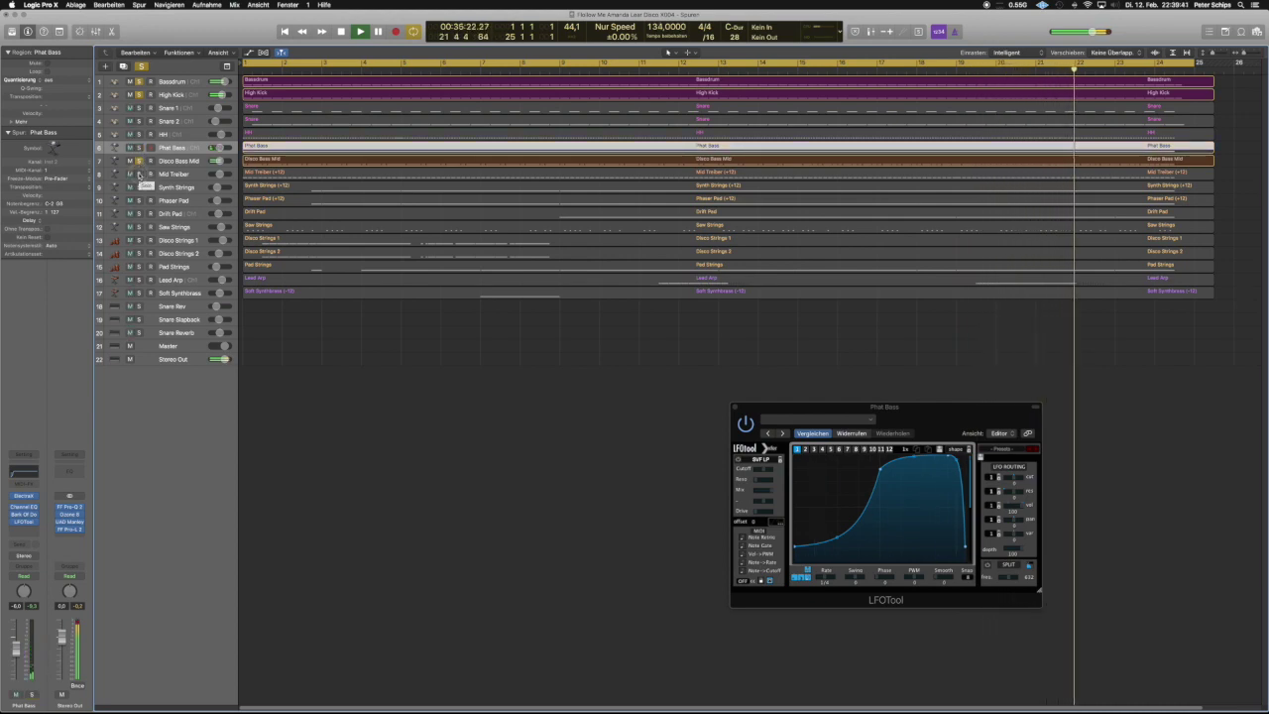
{"action": "left_click", "coordinate": [138, 173]}
{"action": "left_click", "coordinate": [140, 161]}
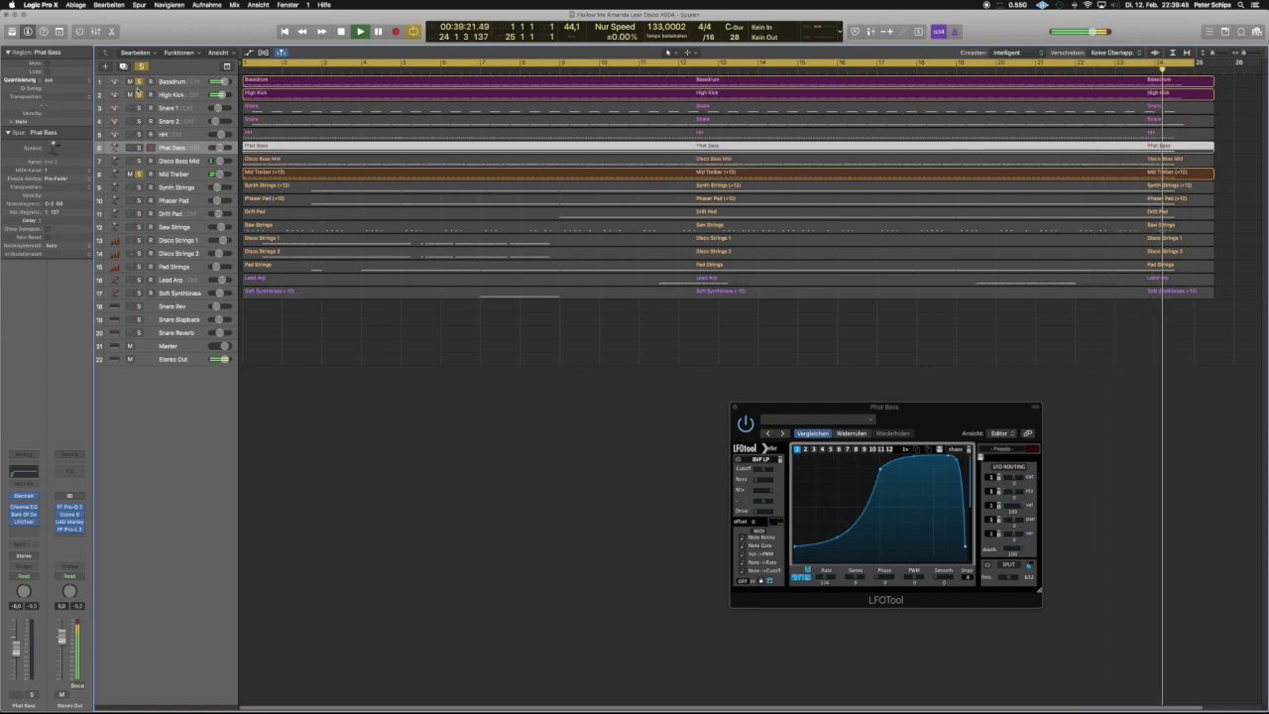
Take both kicks out of solo and layer Disco Bass Mid and Phat Bass onto the soloed Mid Treiber.
{"action": "left_click", "coordinate": [139, 94]}
{"action": "left_click", "coordinate": [139, 81]}
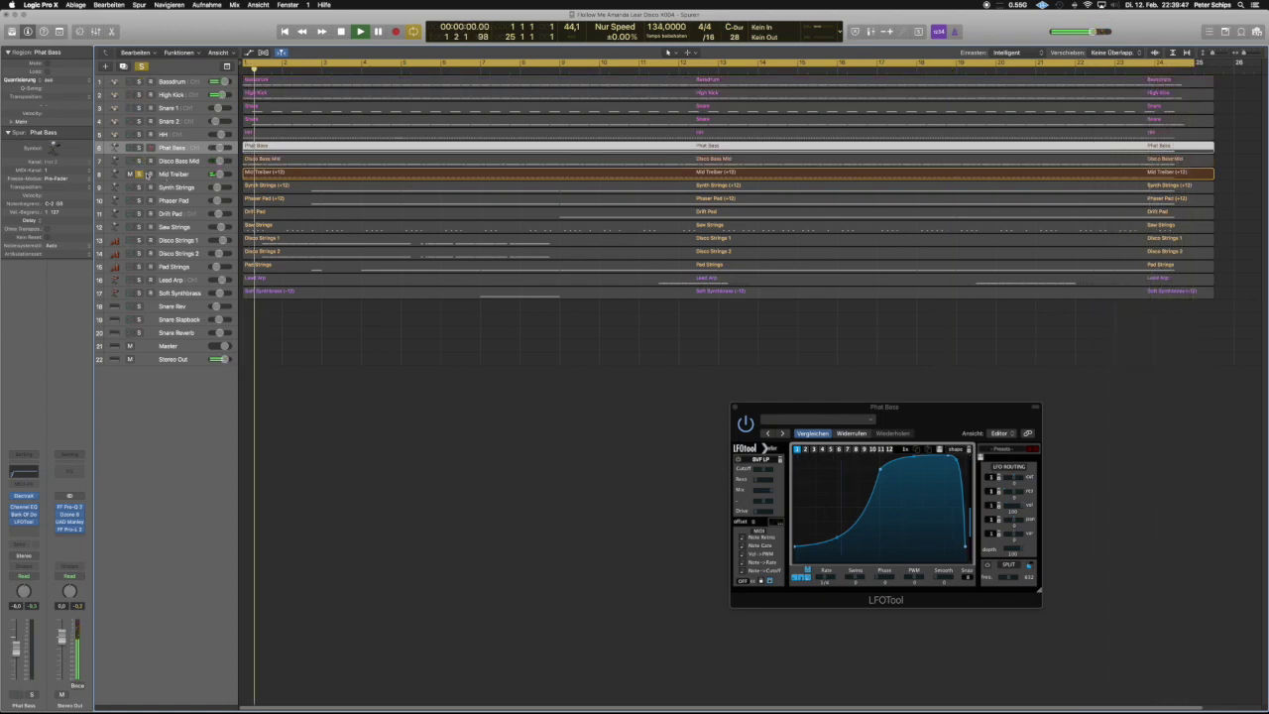
{"action": "left_click", "coordinate": [140, 161]}
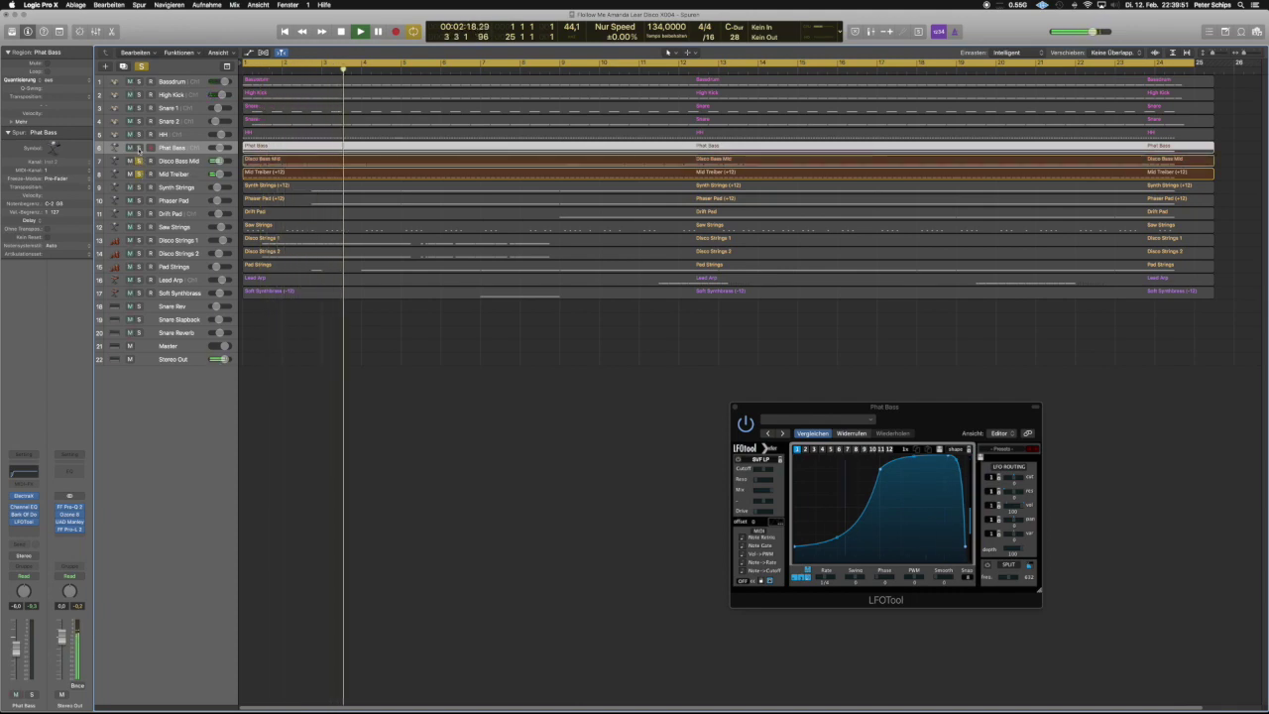
{"action": "left_click", "coordinate": [139, 146]}
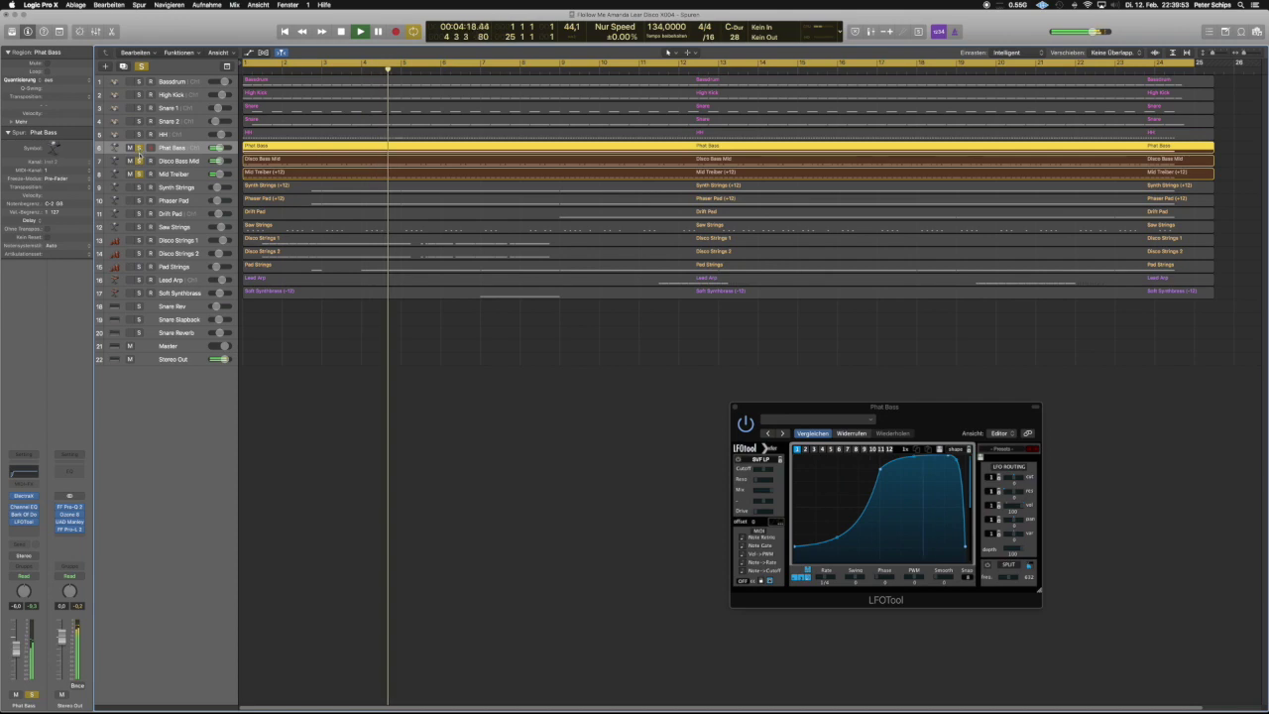
Reduce the solo to Phat Bass, and build it back up with Bassdrum, High Kick, Disco Bass Mid and Mid Treiber.
{"action": "left_click", "coordinate": [139, 161]}
{"action": "left_click", "coordinate": [139, 173]}
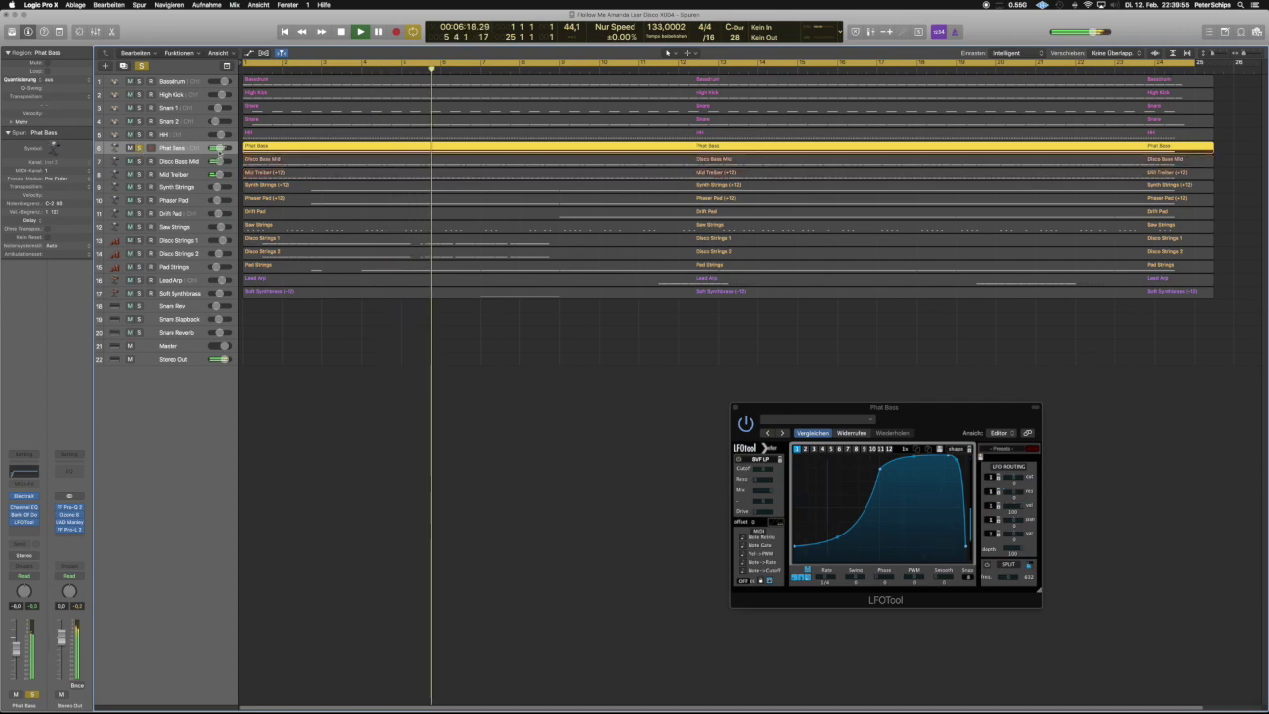
{"action": "left_click", "coordinate": [139, 81]}
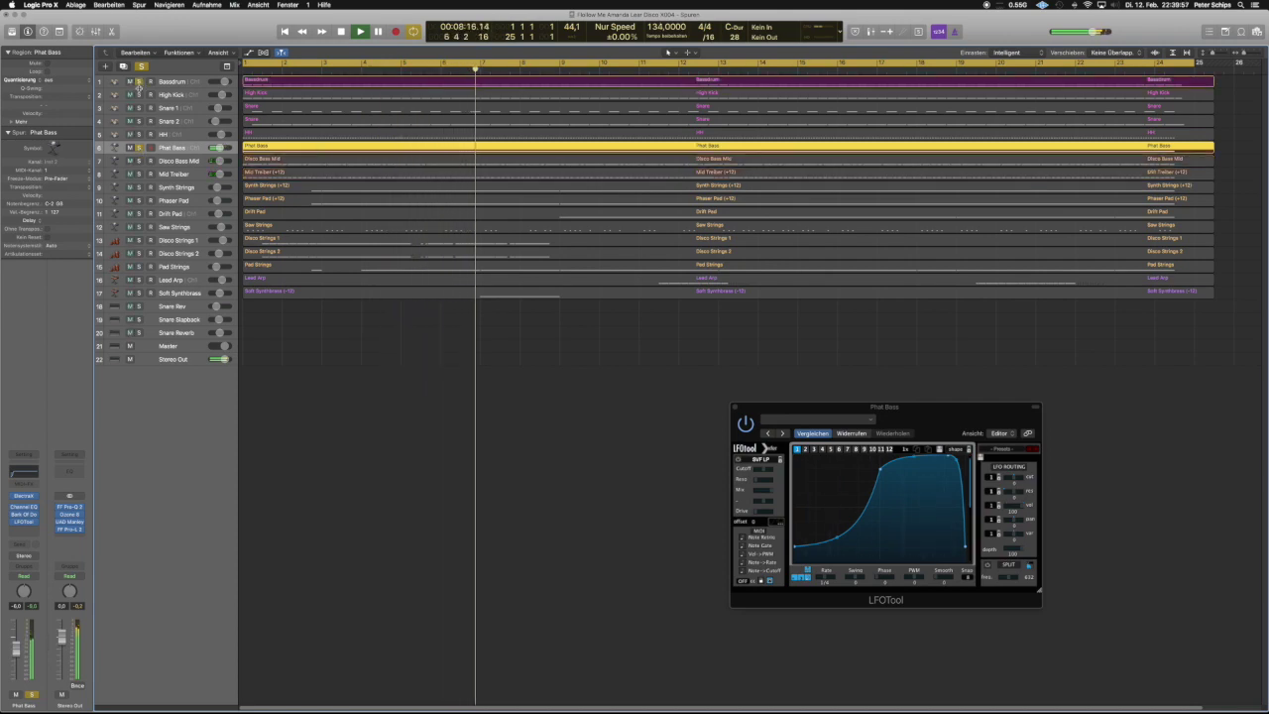
{"action": "left_click", "coordinate": [138, 94]}
{"action": "left_click", "coordinate": [138, 161]}
{"action": "left_click", "coordinate": [139, 173]}
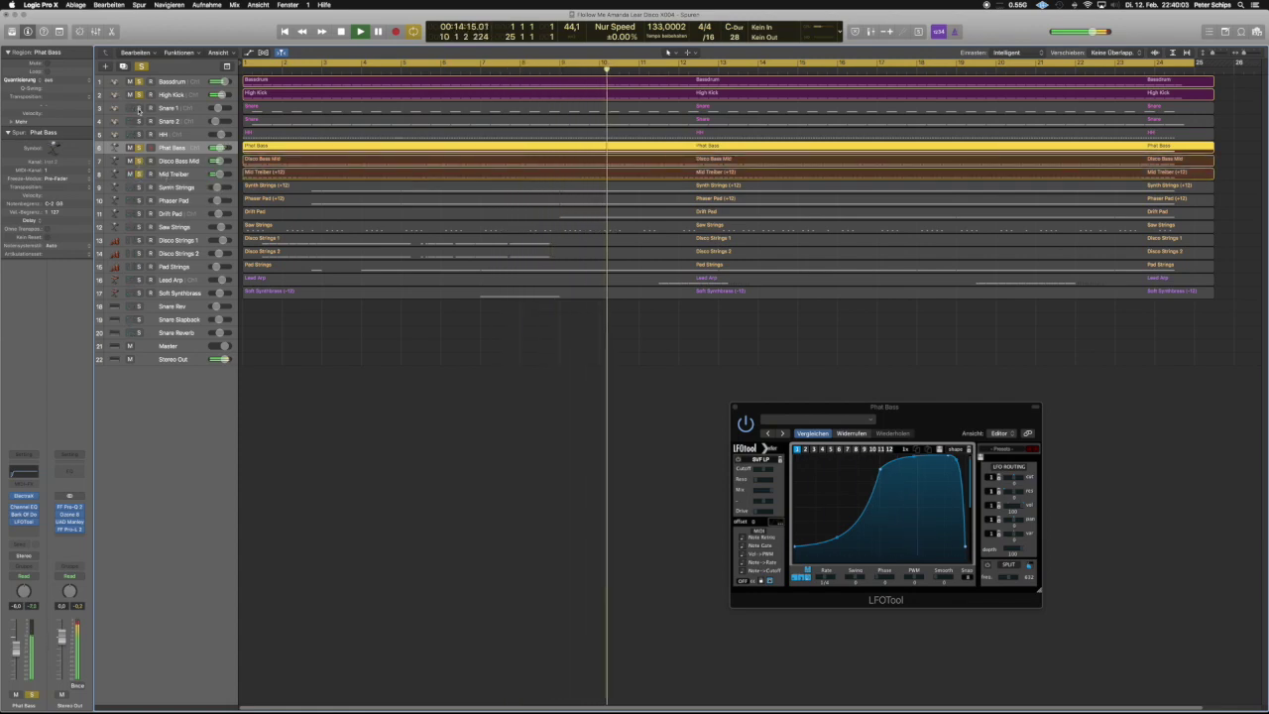
Add Snare 1, Snare 2 and HH to the soloed kicks and basses.
{"action": "left_click", "coordinate": [139, 107]}
{"action": "left_click", "coordinate": [139, 121]}
{"action": "left_click", "coordinate": [139, 134]}
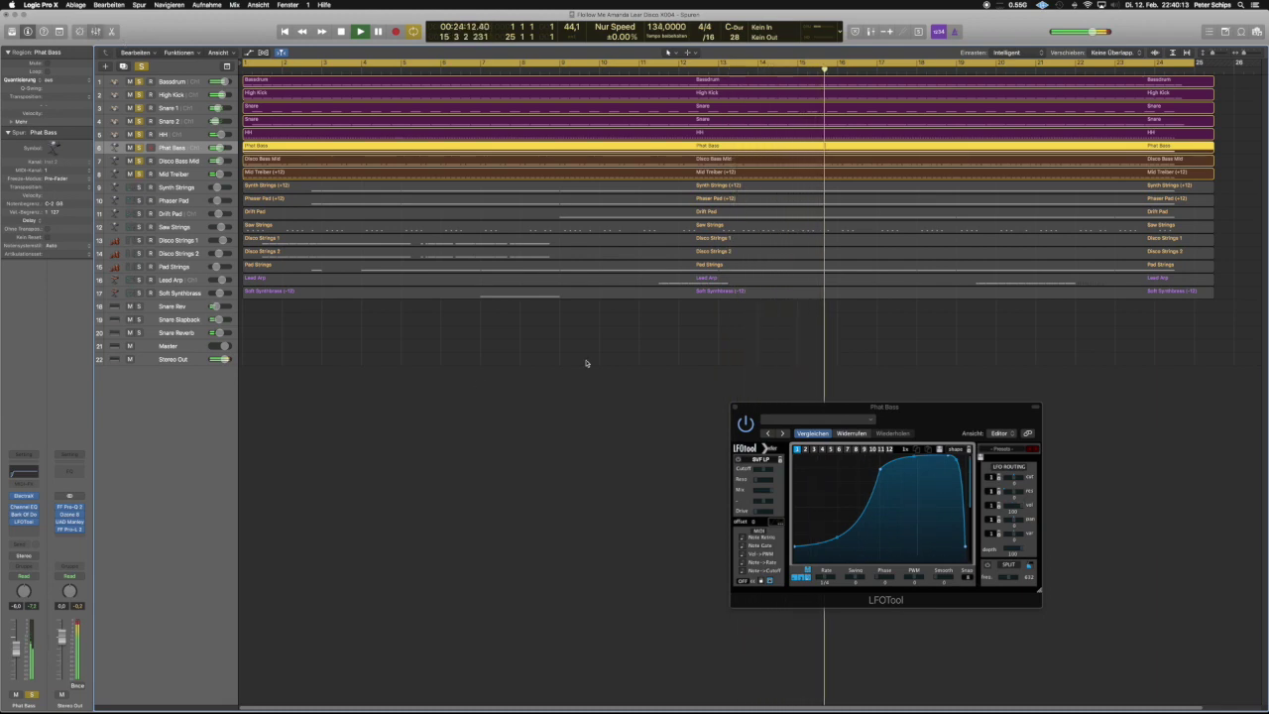
Show the mixer in place of the LFOTool window, and switch the solo from the drums and basses to Synth Strings only.
{"action": "key", "text": "x"}
{"action": "left_click", "coordinate": [736, 407]}
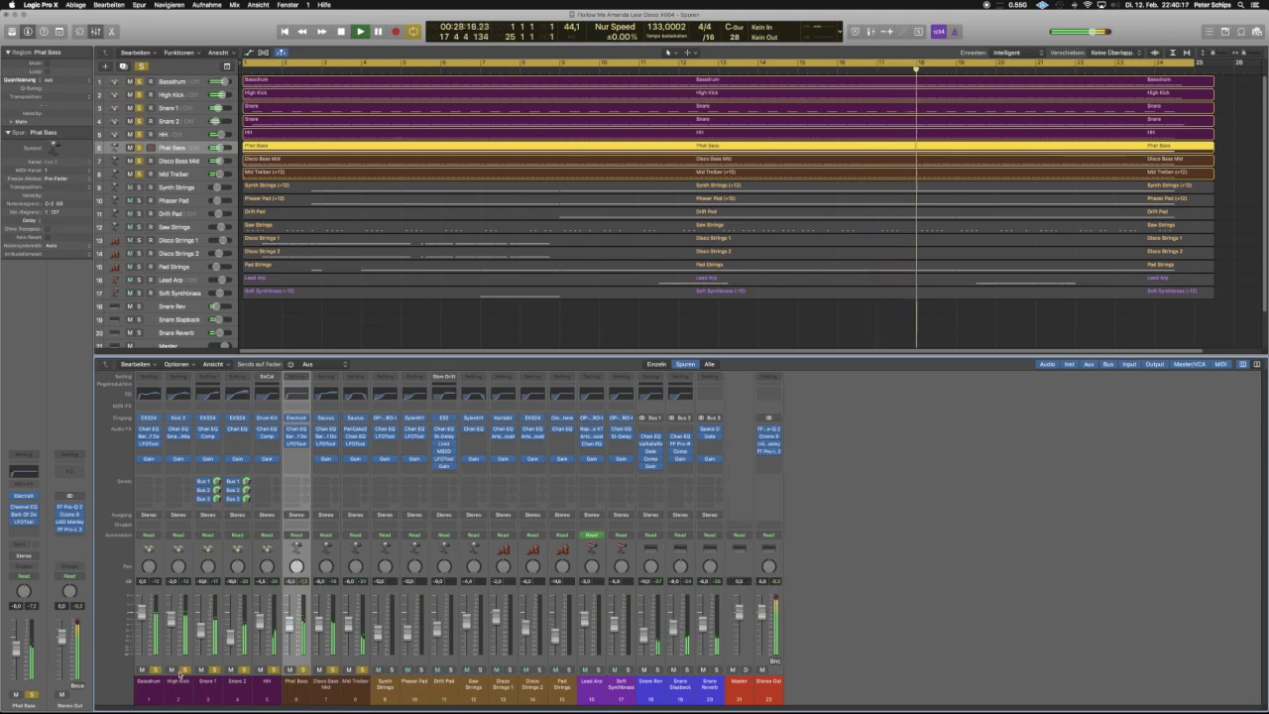
{"action": "left_click_drag", "start_coordinate": [155, 672], "coordinate": [338, 670]}
{"action": "left_click", "coordinate": [391, 671]}
{"action": "left_click", "coordinate": [363, 670]}
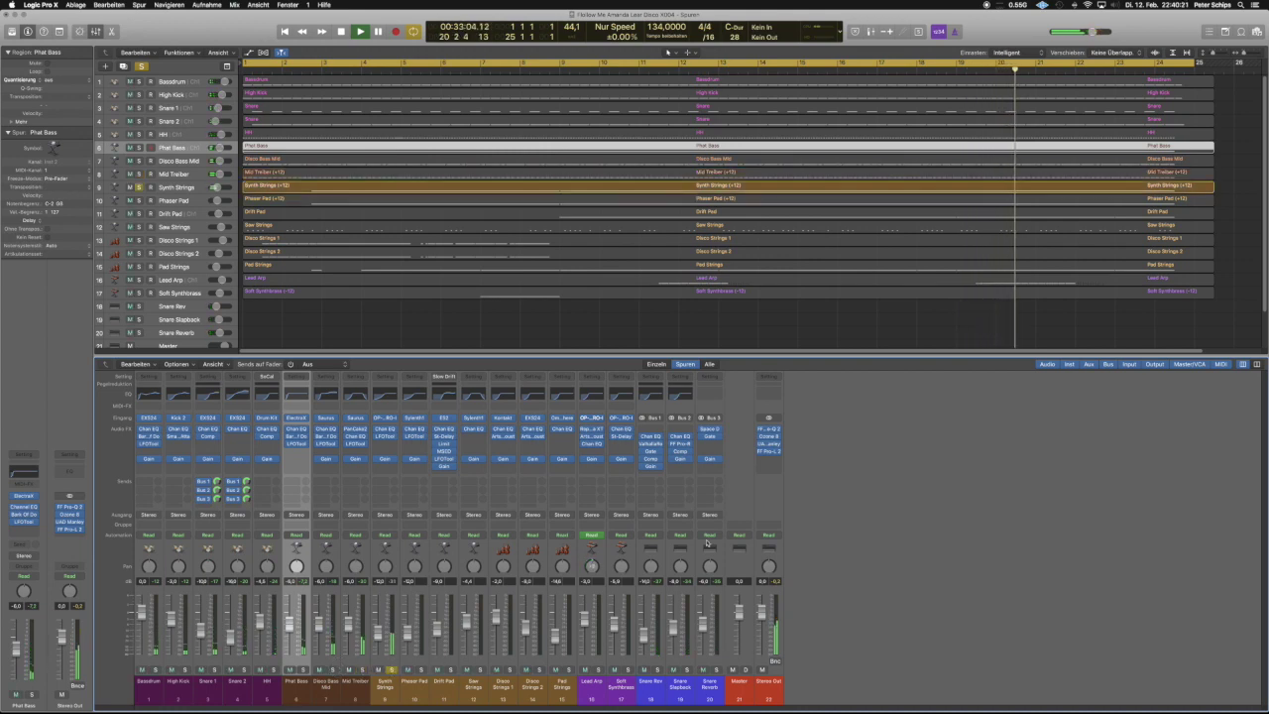
Select the Synth Strings channel and show its OP-X PRO-II instrument in the empty area beside the channel strips.
{"action": "left_click", "coordinate": [387, 686]}
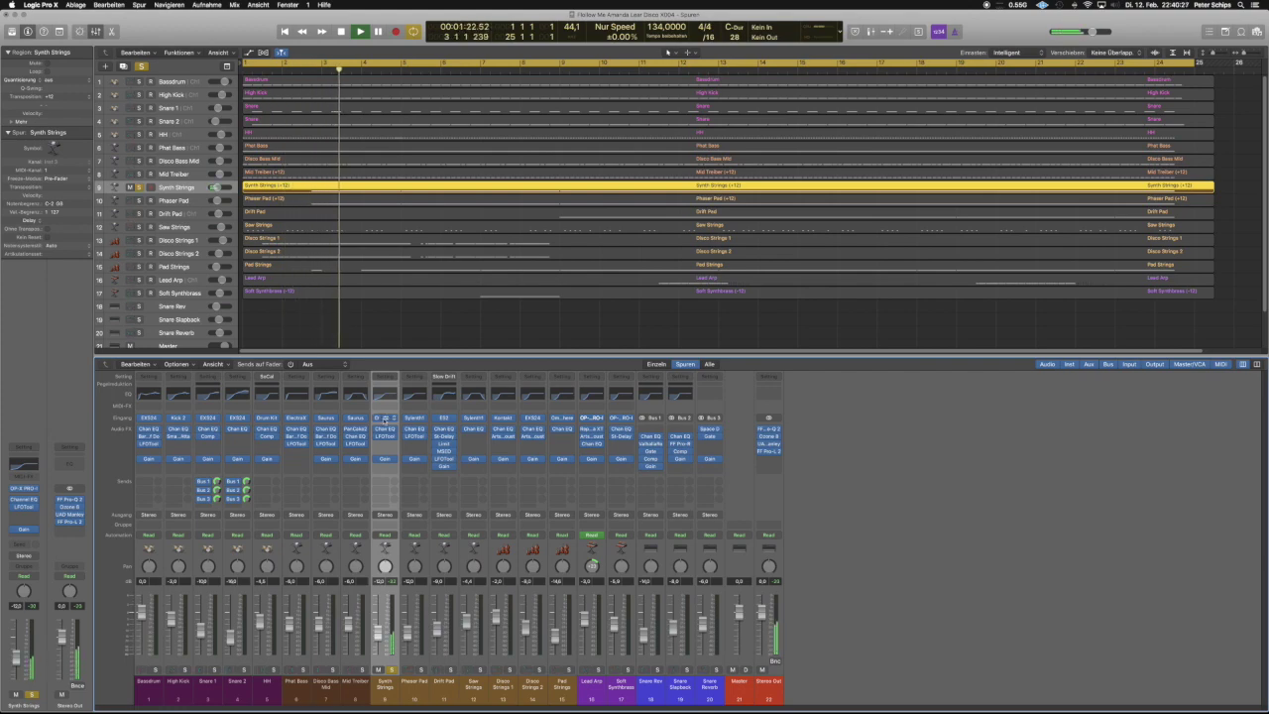
{"action": "left_click", "coordinate": [385, 417]}
{"action": "left_click_drag", "start_coordinate": [316, 27], "coordinate": [1108, 335]}
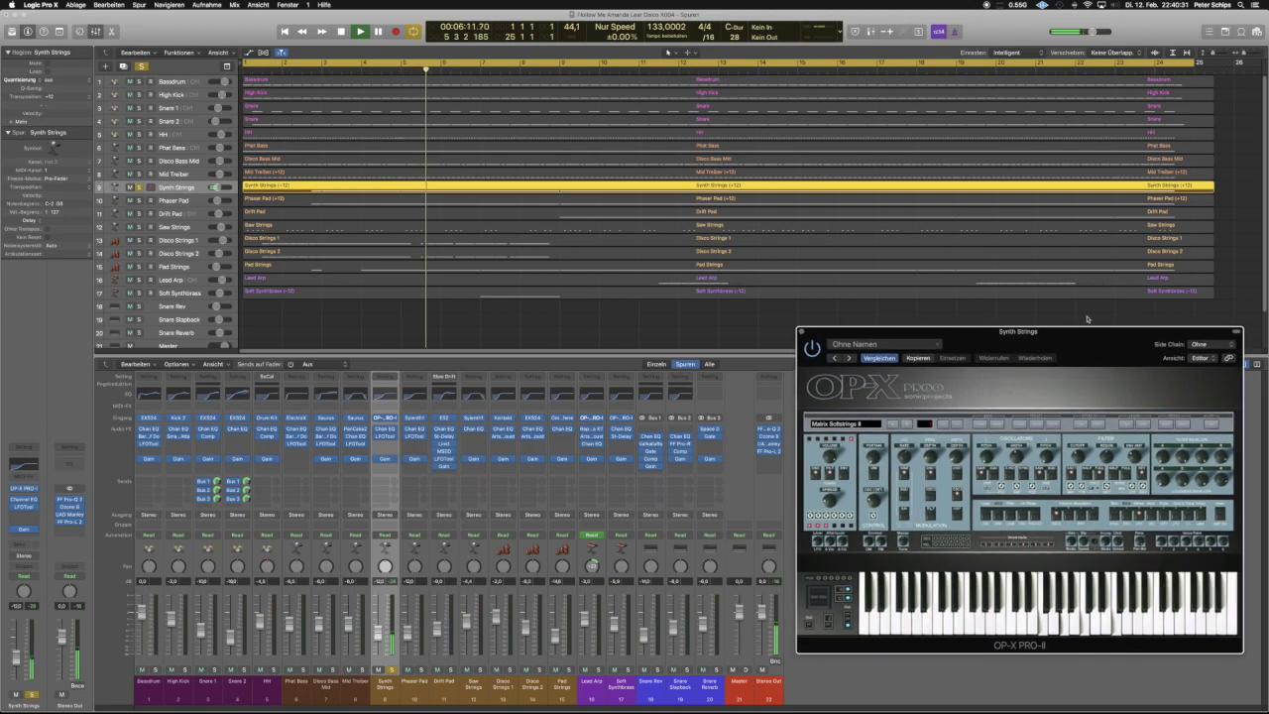
Solo Phaser Pad instead of Synth Strings, and replace the OP-X PRO-II window with Phaser Pad's Sylenth1 instrument.
{"action": "left_click", "coordinate": [421, 670]}
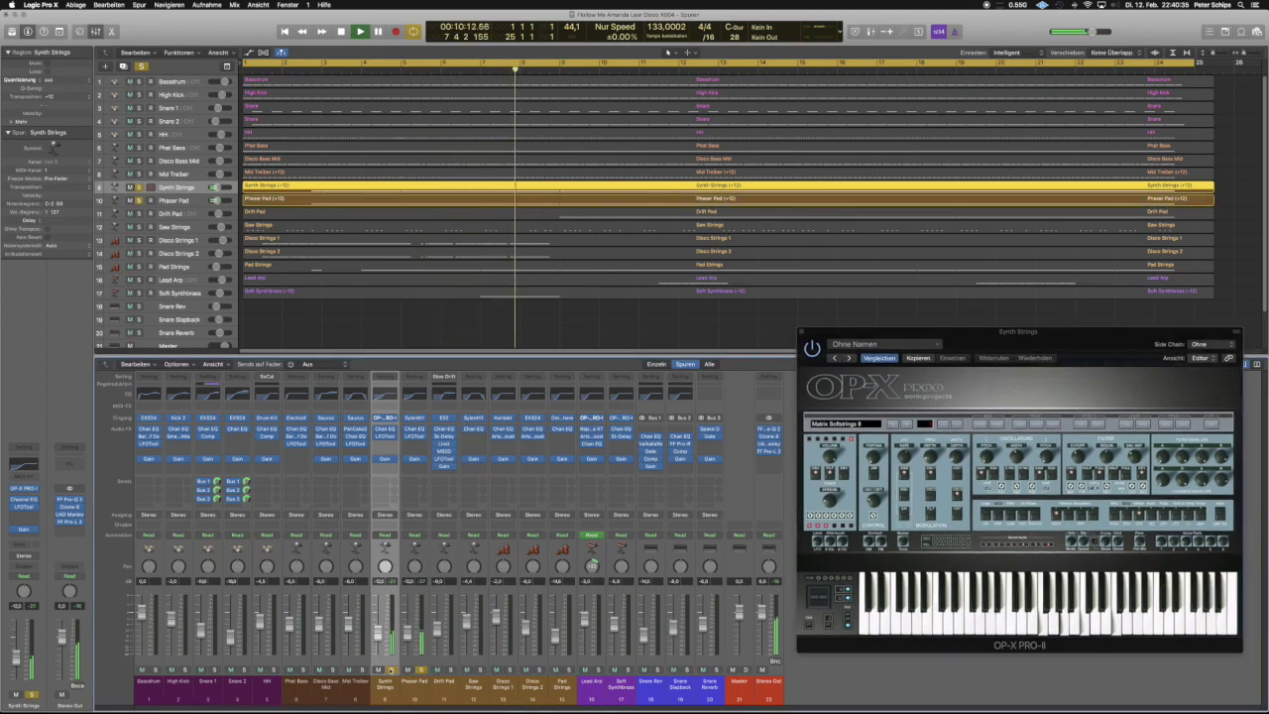
{"action": "left_click", "coordinate": [391, 670]}
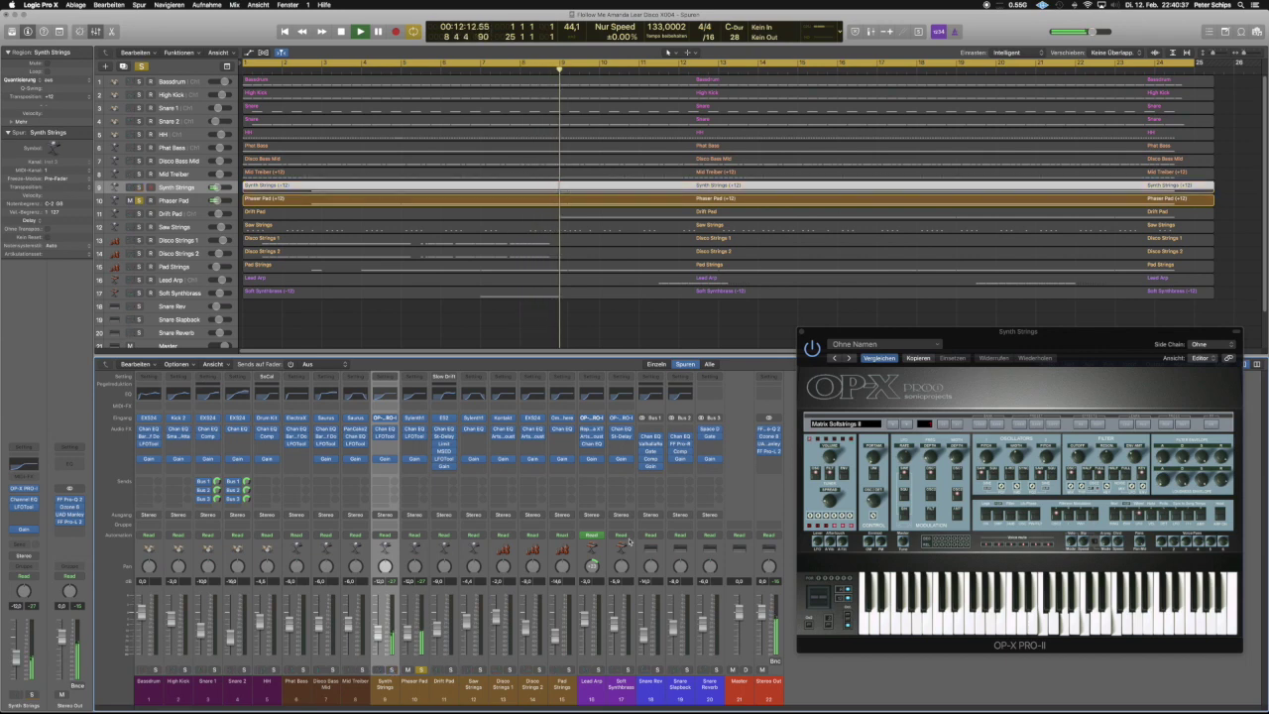
{"action": "left_click", "coordinate": [816, 334]}
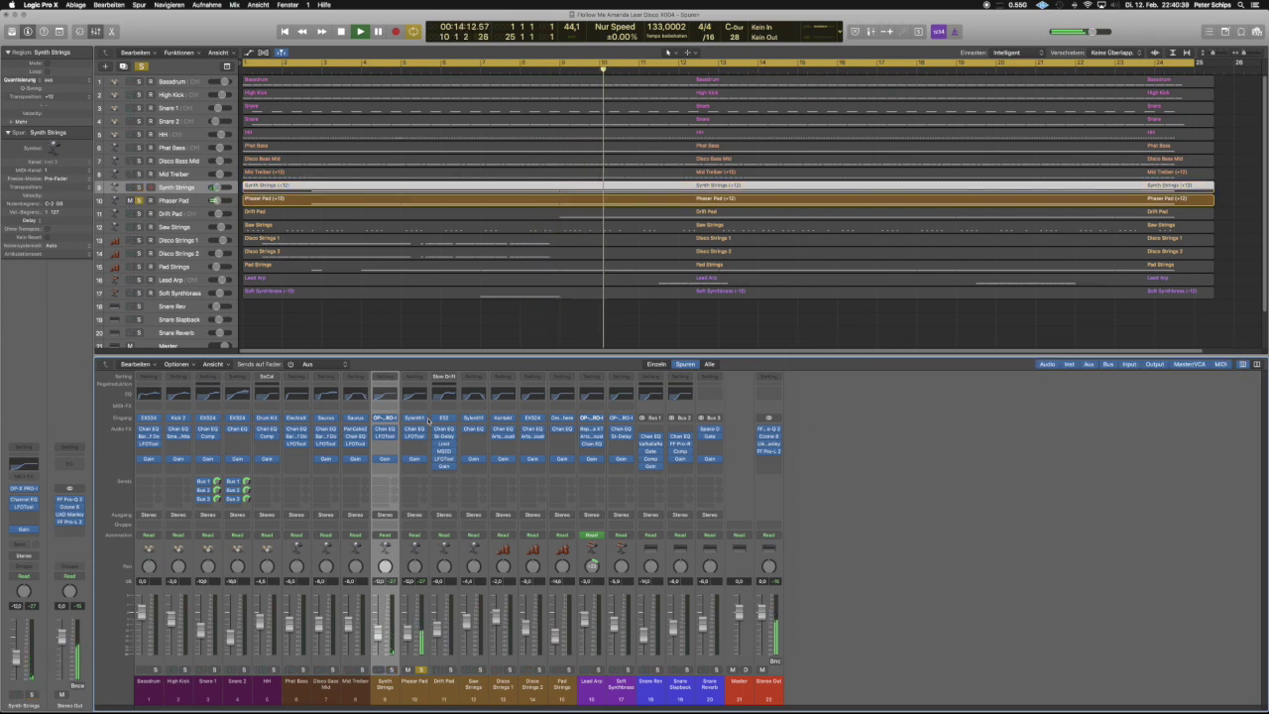
{"action": "left_click", "coordinate": [414, 417]}
{"action": "left_click_drag", "start_coordinate": [318, 36], "coordinate": [1103, 357]}
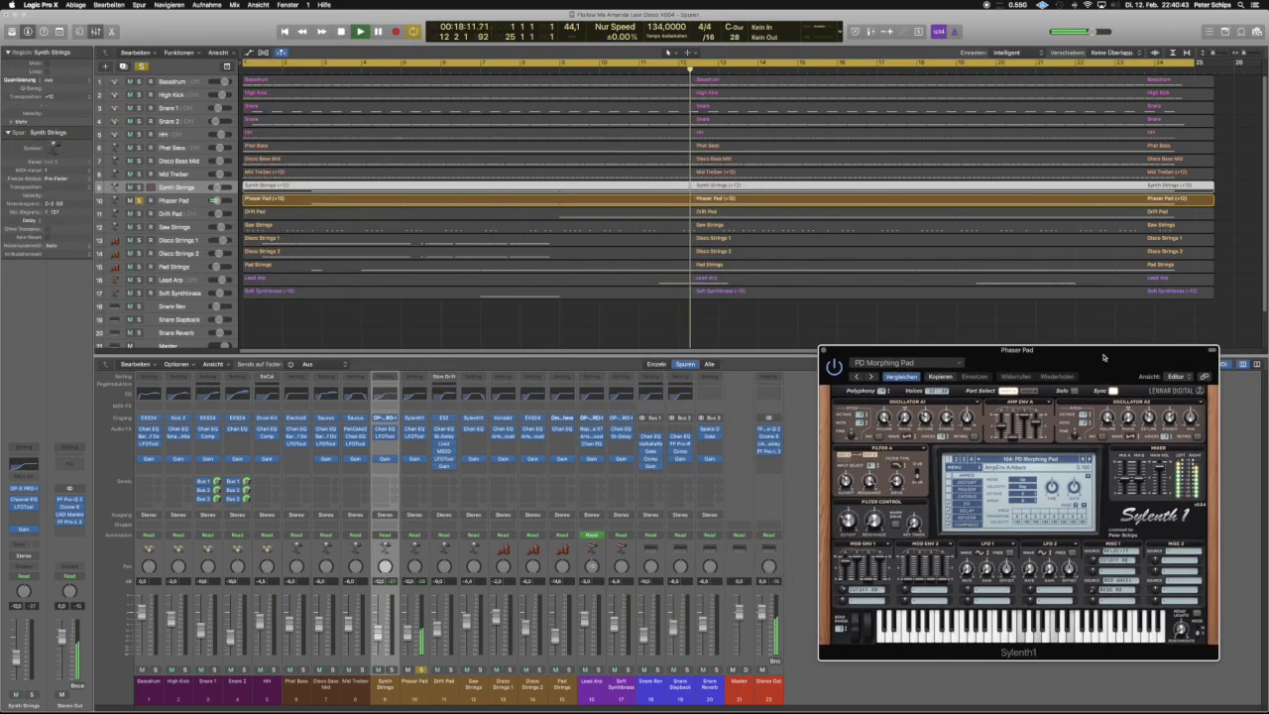
Solo Drift Pad instead of Phaser Pad, select its channel and close the Sylenth1 window.
{"action": "left_click", "coordinate": [451, 669]}
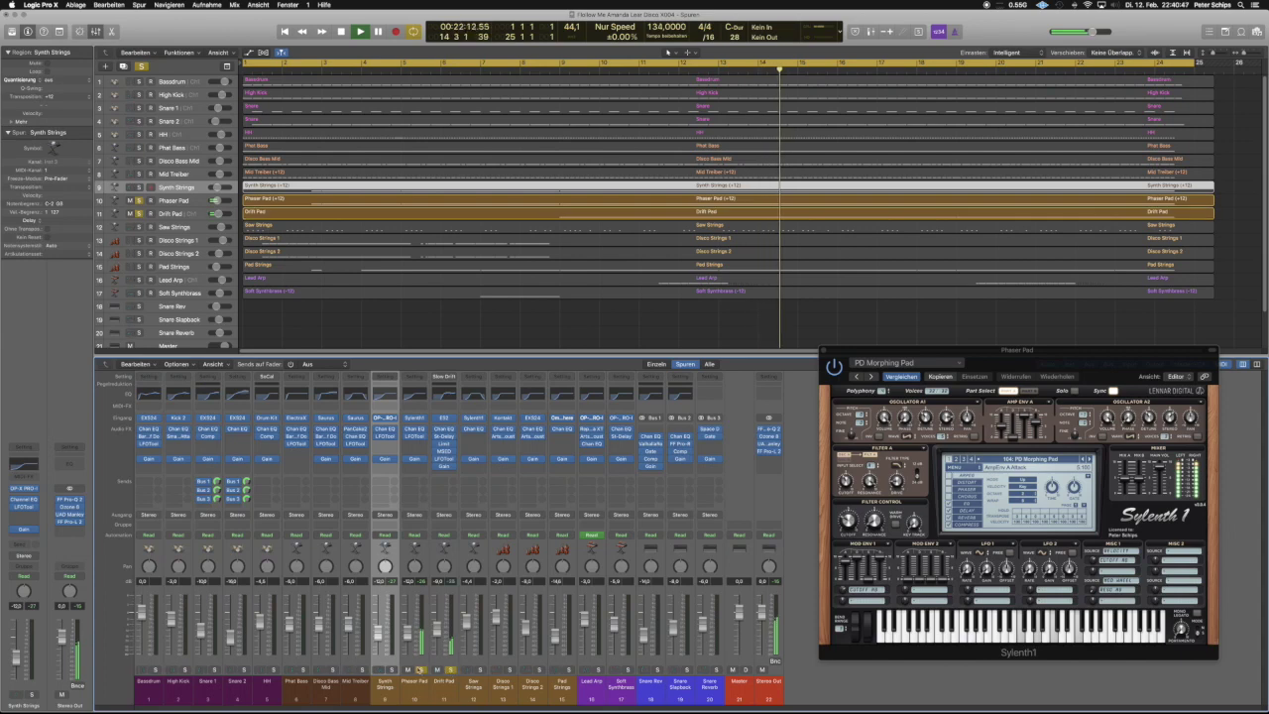
{"action": "left_click", "coordinate": [419, 671]}
{"action": "left_click", "coordinate": [444, 682]}
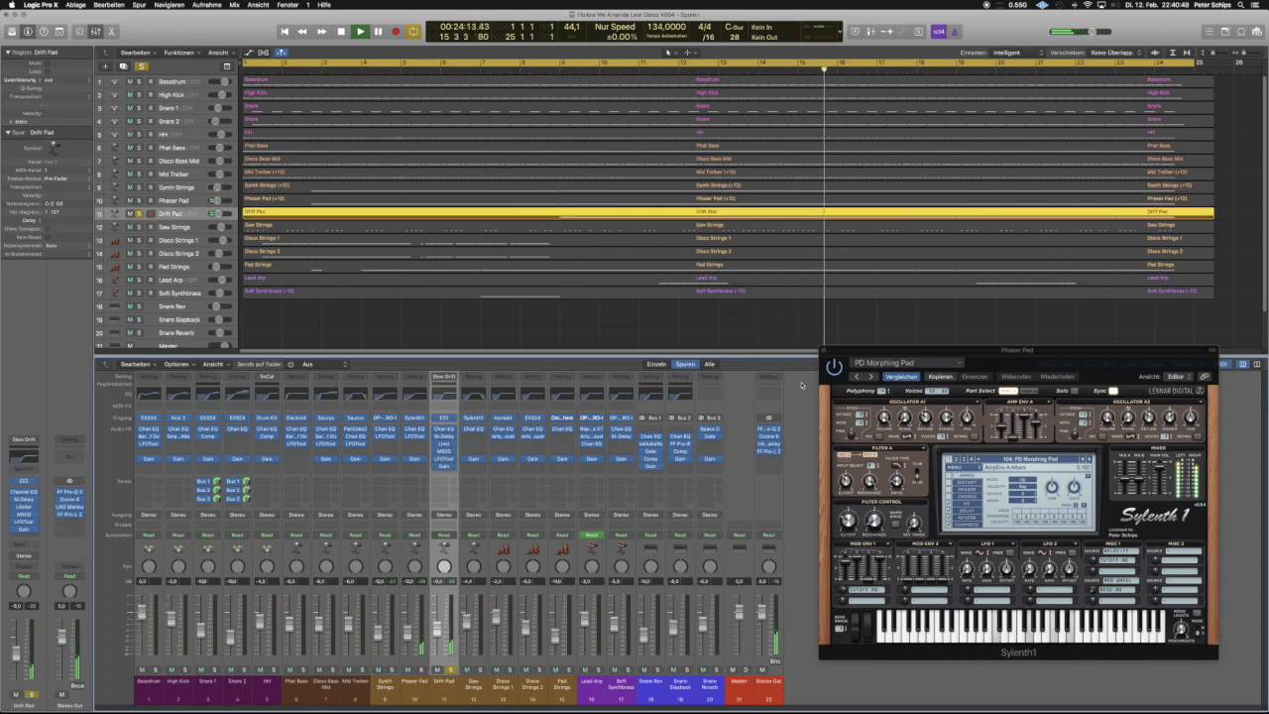
{"action": "left_click", "coordinate": [824, 351]}
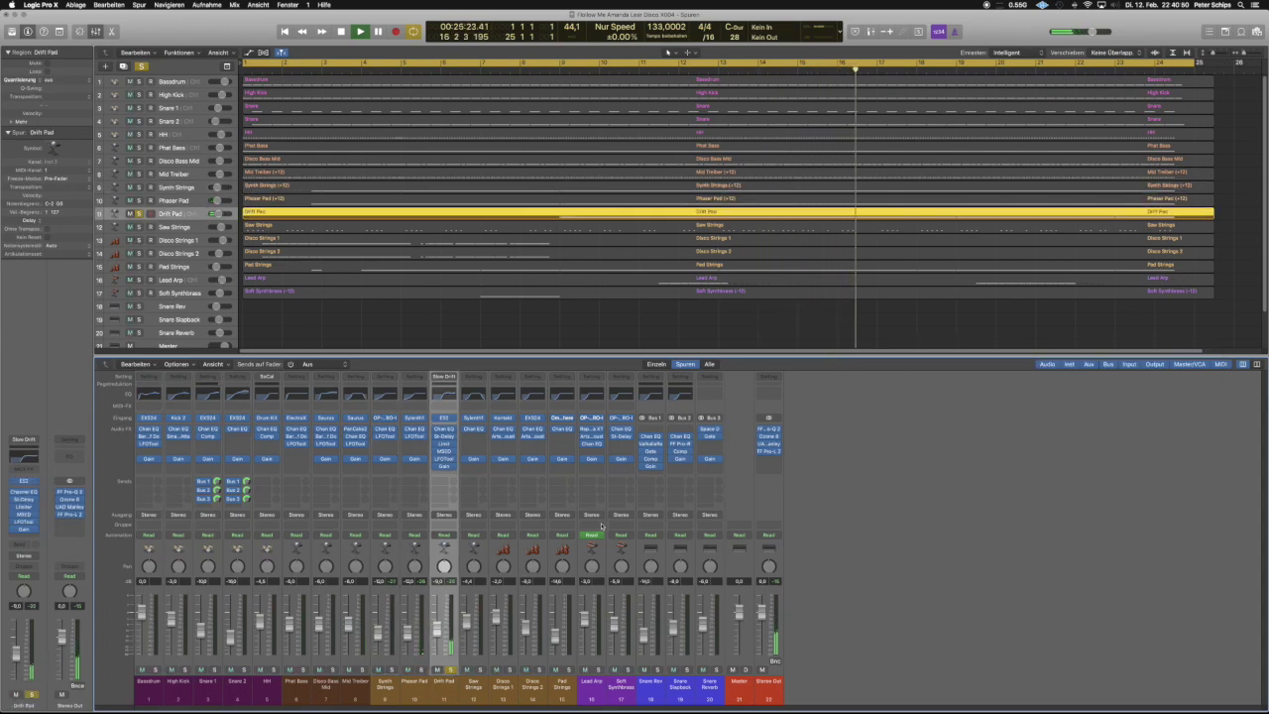
Solo and select Saw Strings instead of Drift Pad, and briefly show its Sylenth1 instrument before closing the window.
{"action": "left_click", "coordinate": [481, 671]}
{"action": "left_click", "coordinate": [451, 671]}
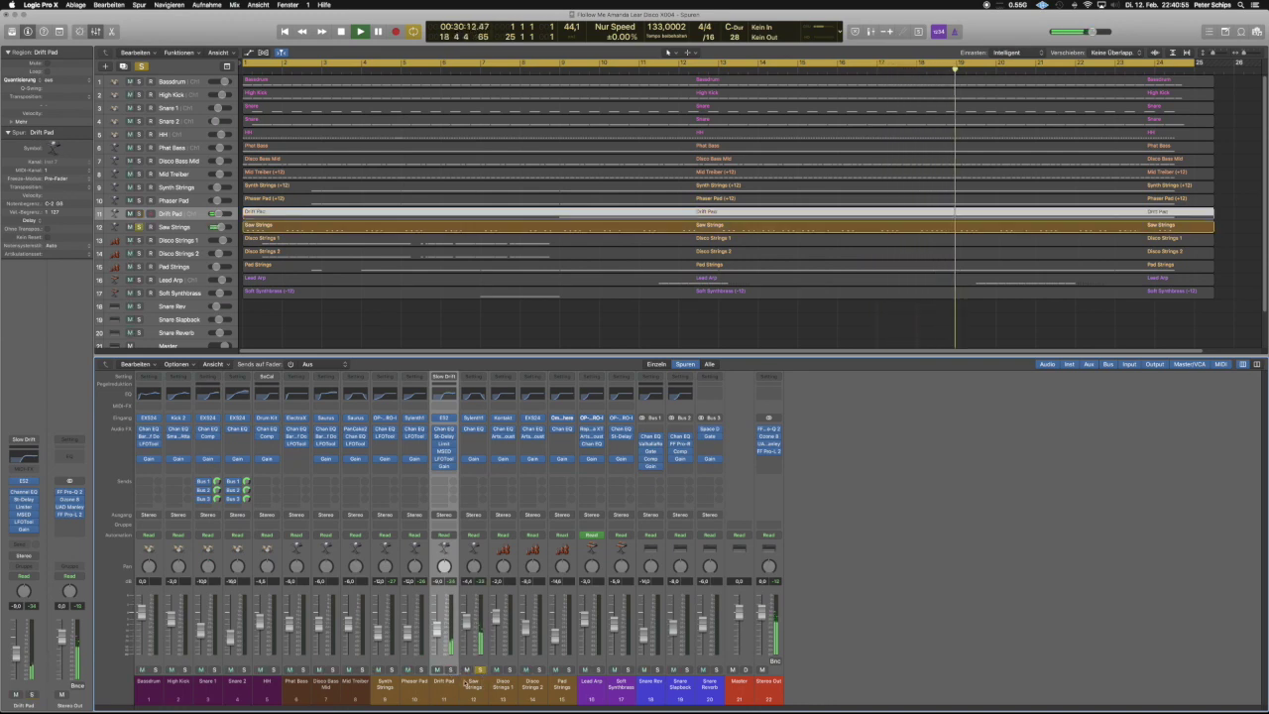
{"action": "left_click", "coordinate": [473, 686]}
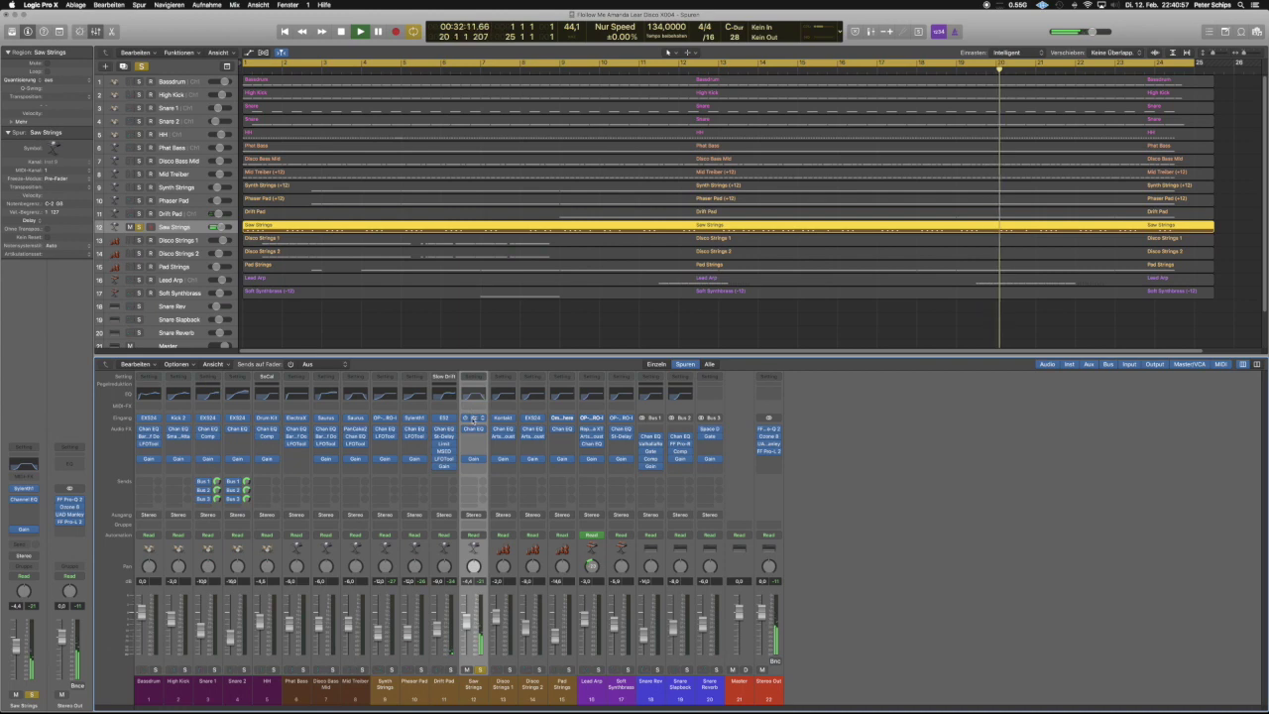
{"action": "left_click", "coordinate": [472, 418]}
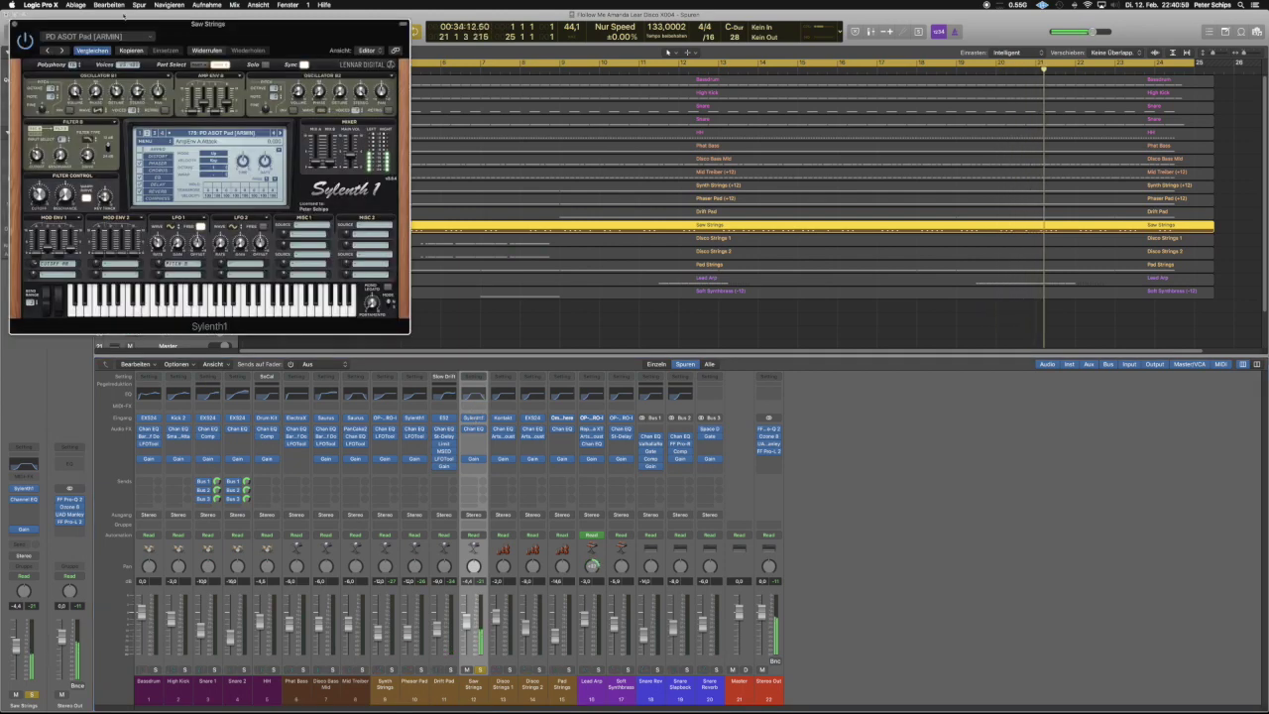
{"action": "left_click", "coordinate": [14, 26]}
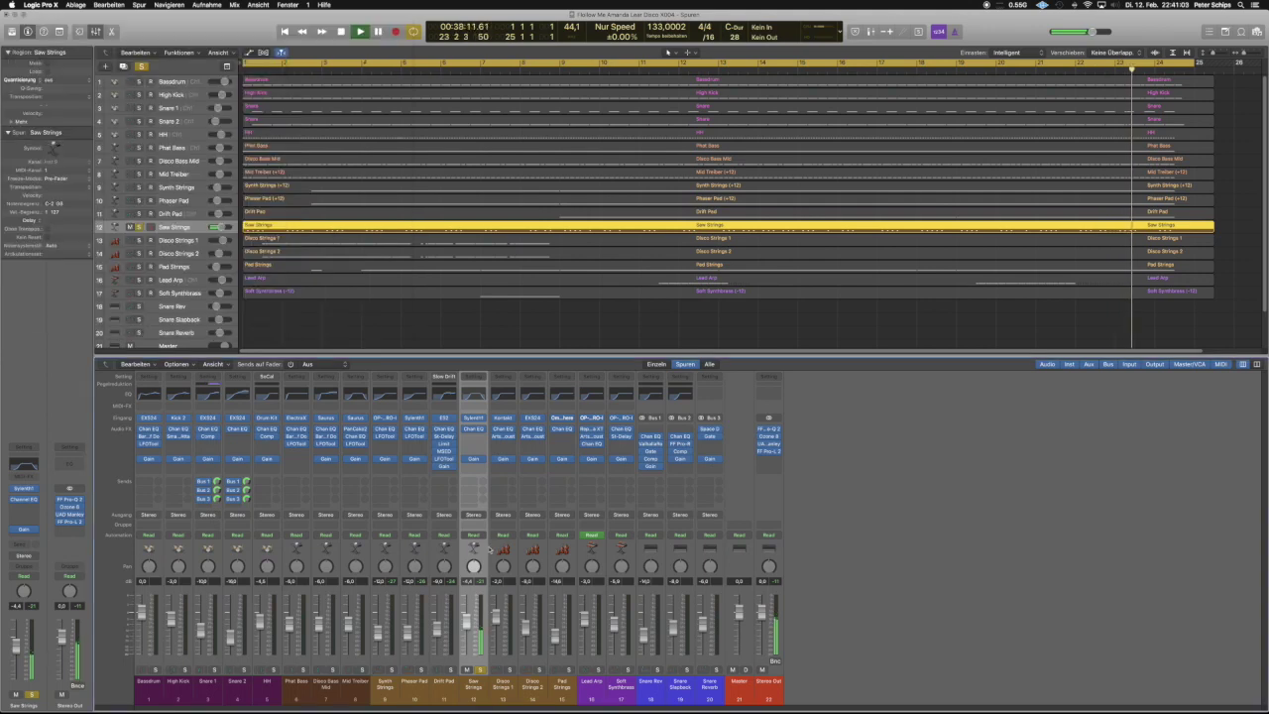
Solo Disco Strings 1, show its Kontakt instrument in the empty area beside the channel strips, and play from the beginning.
{"action": "left_click", "coordinate": [510, 671]}
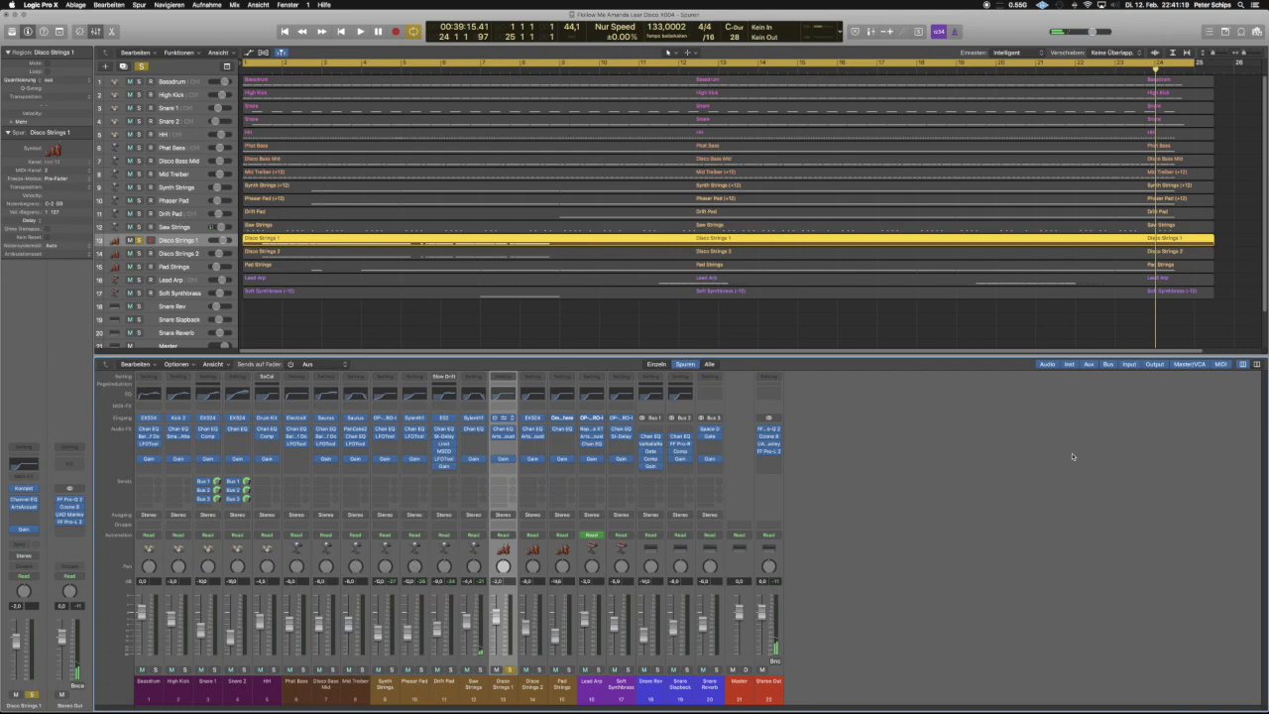
{"action": "key", "text": "v"}
{"action": "left_click_drag", "start_coordinate": [342, 29], "coordinate": [1131, 314]}
{"action": "key", "text": "Return"}
{"action": "key", "text": "space"}
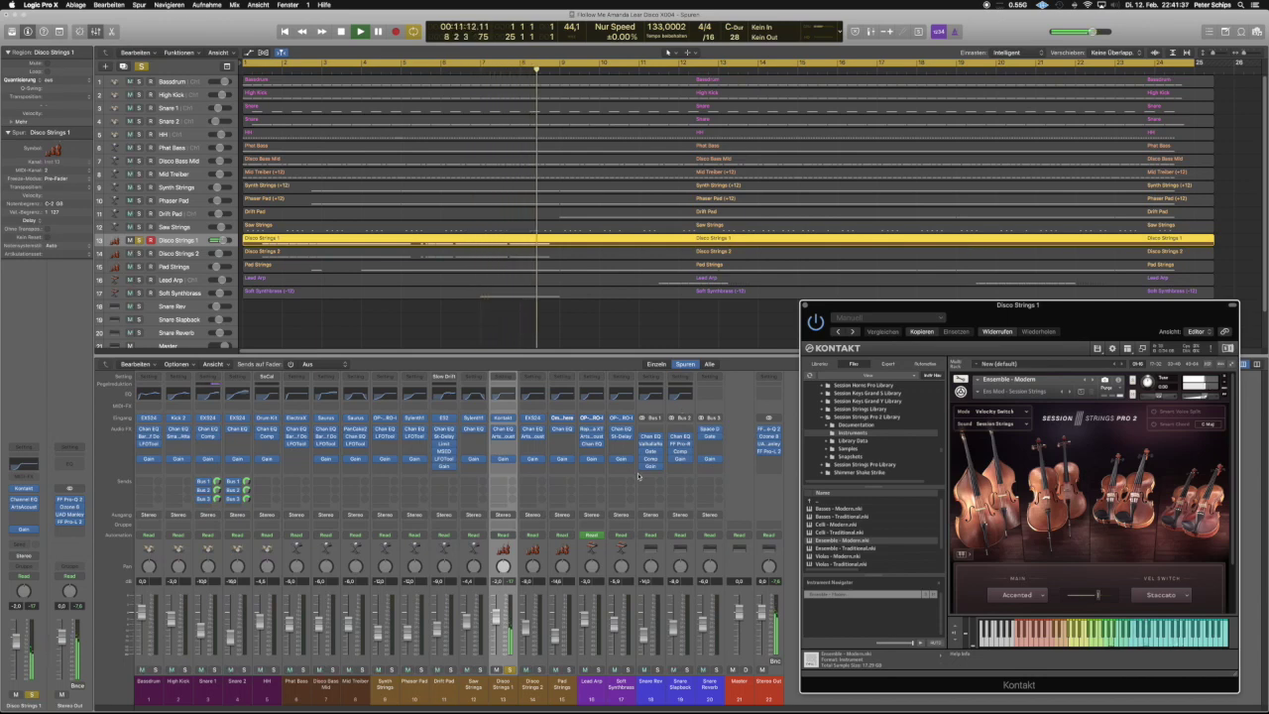
Switch the solo to Disco Strings 2, play from the beginning, and briefly show its EXS24 instrument before closing that window.
{"action": "key", "text": "space"}
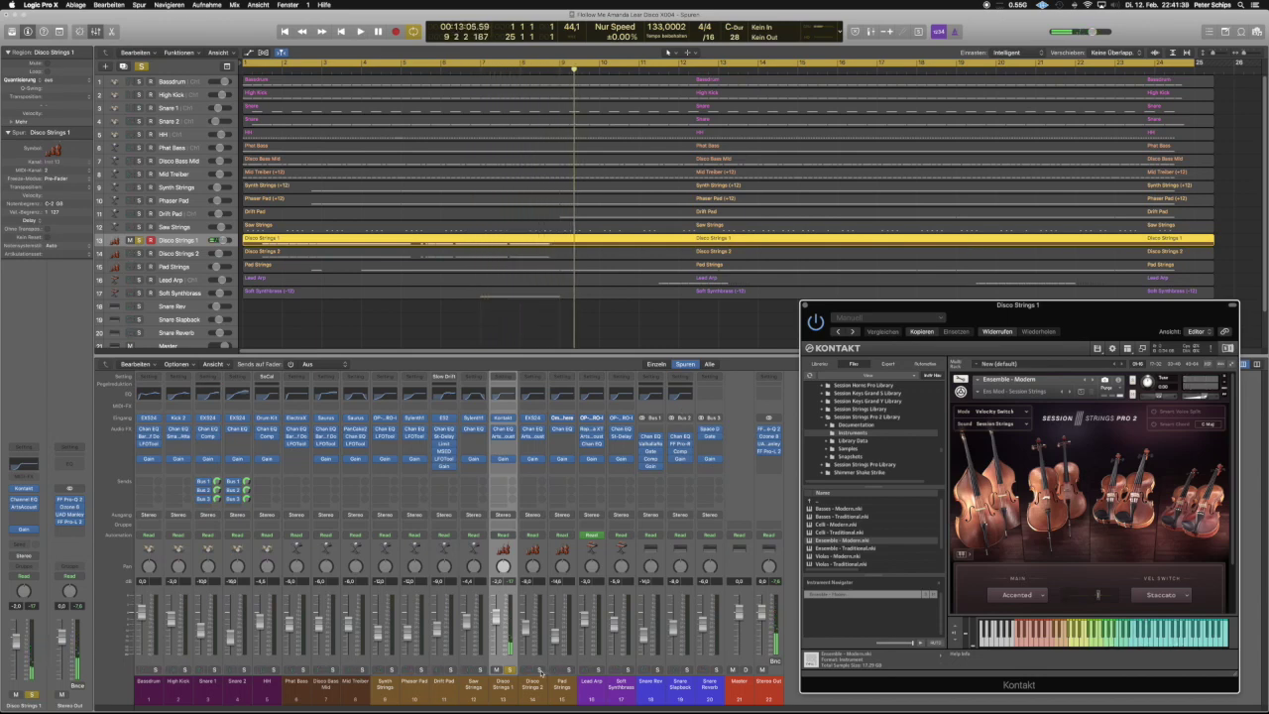
{"action": "left_click", "coordinate": [539, 671]}
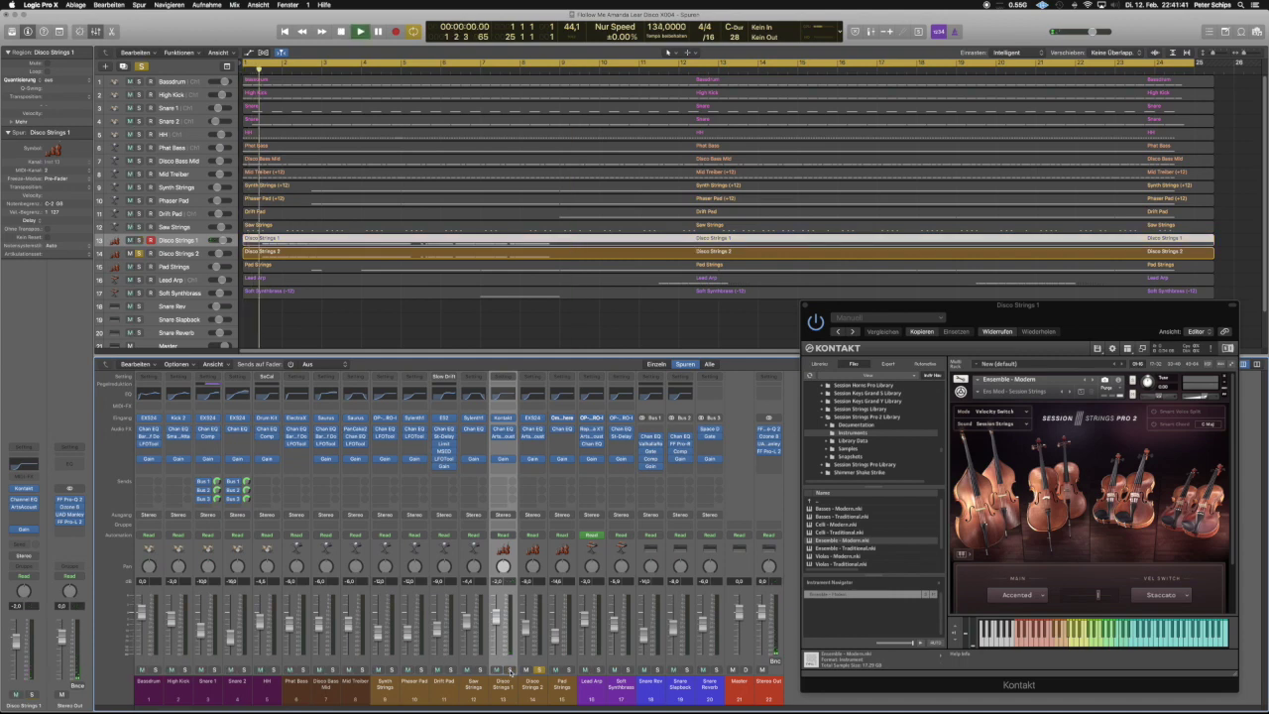
{"action": "left_click", "coordinate": [534, 418]}
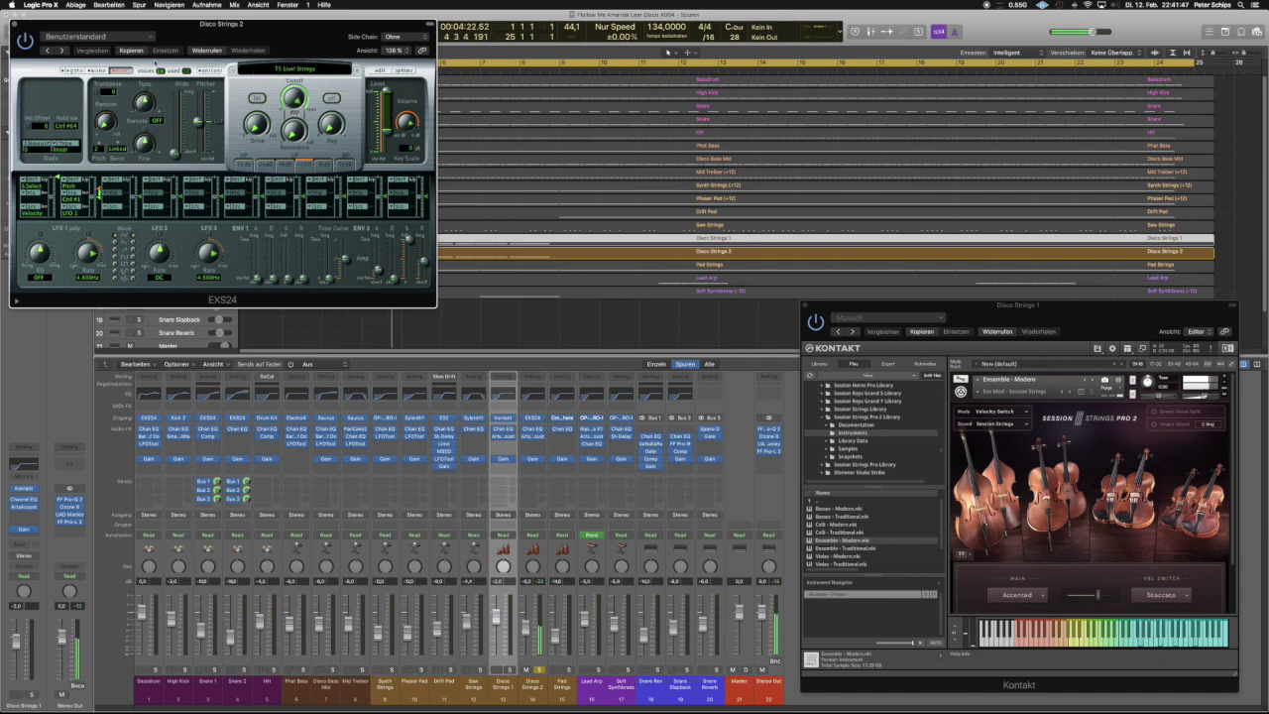
{"action": "left_click", "coordinate": [15, 24]}
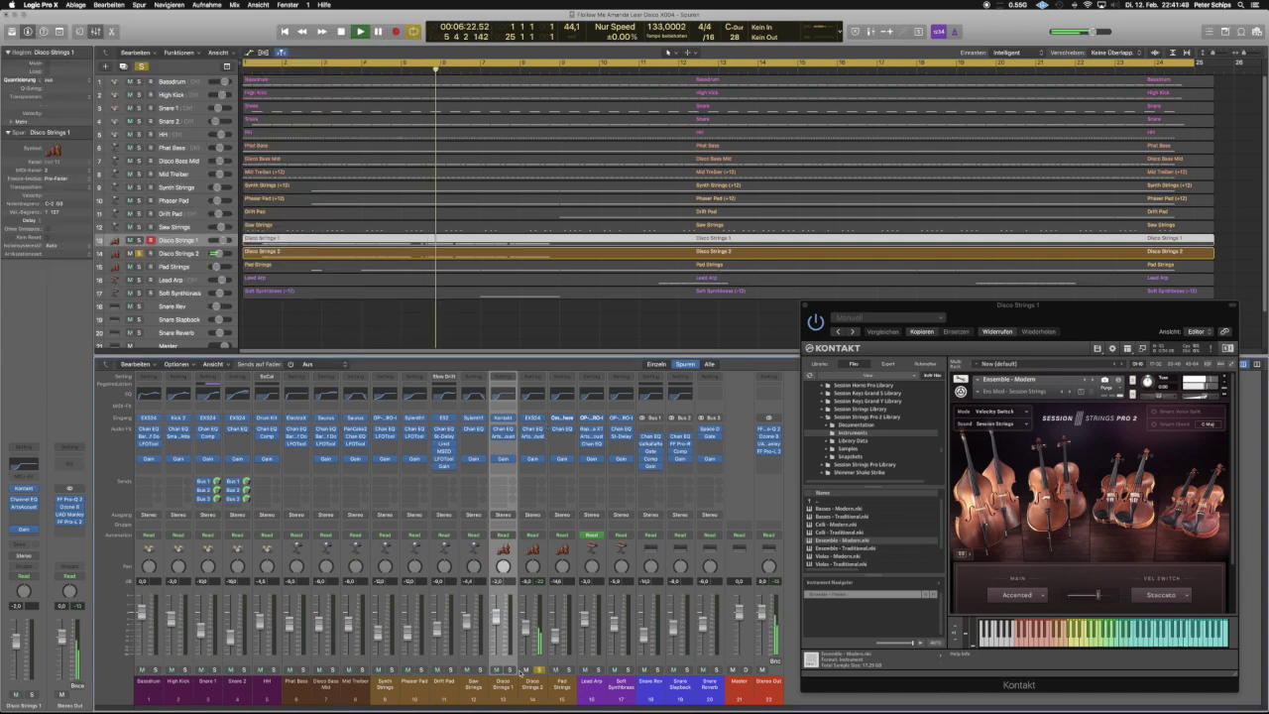
Compare the disco strings by soloing both, replaying Disco Strings 1 alone from the beginning, and adding Disco Strings 2 again.
{"action": "left_click", "coordinate": [509, 670]}
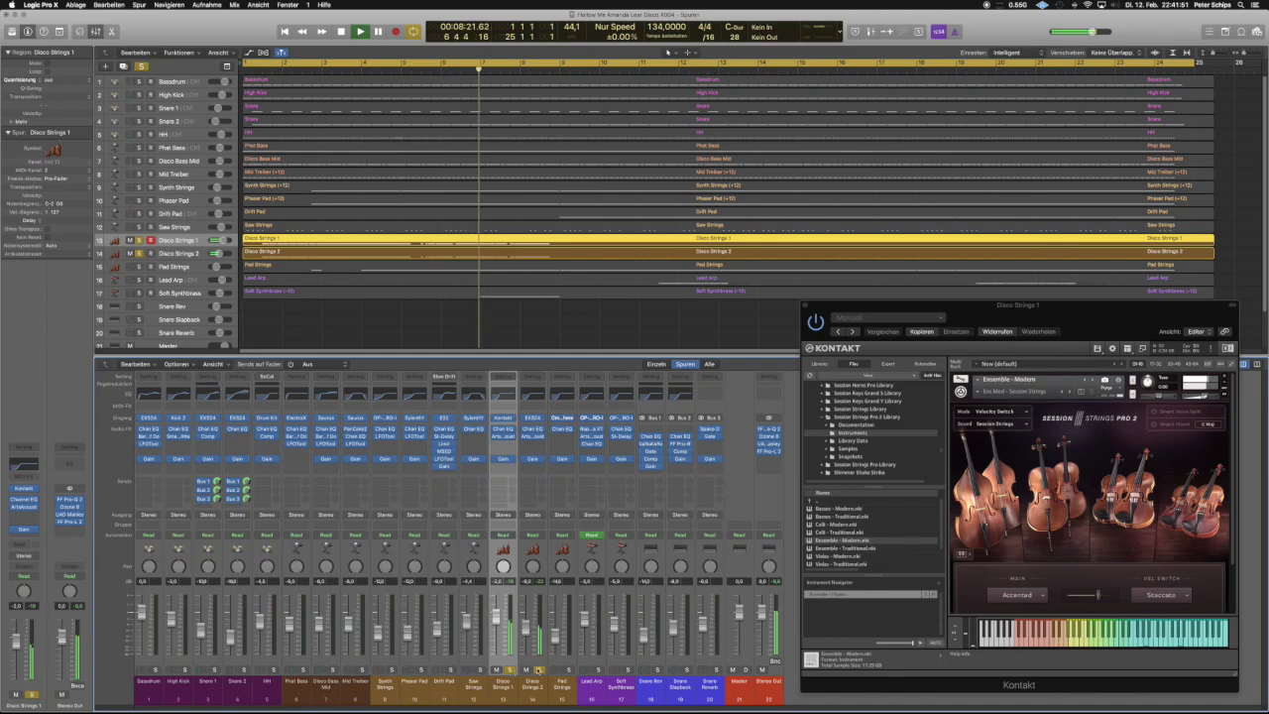
{"action": "left_click", "coordinate": [539, 670]}
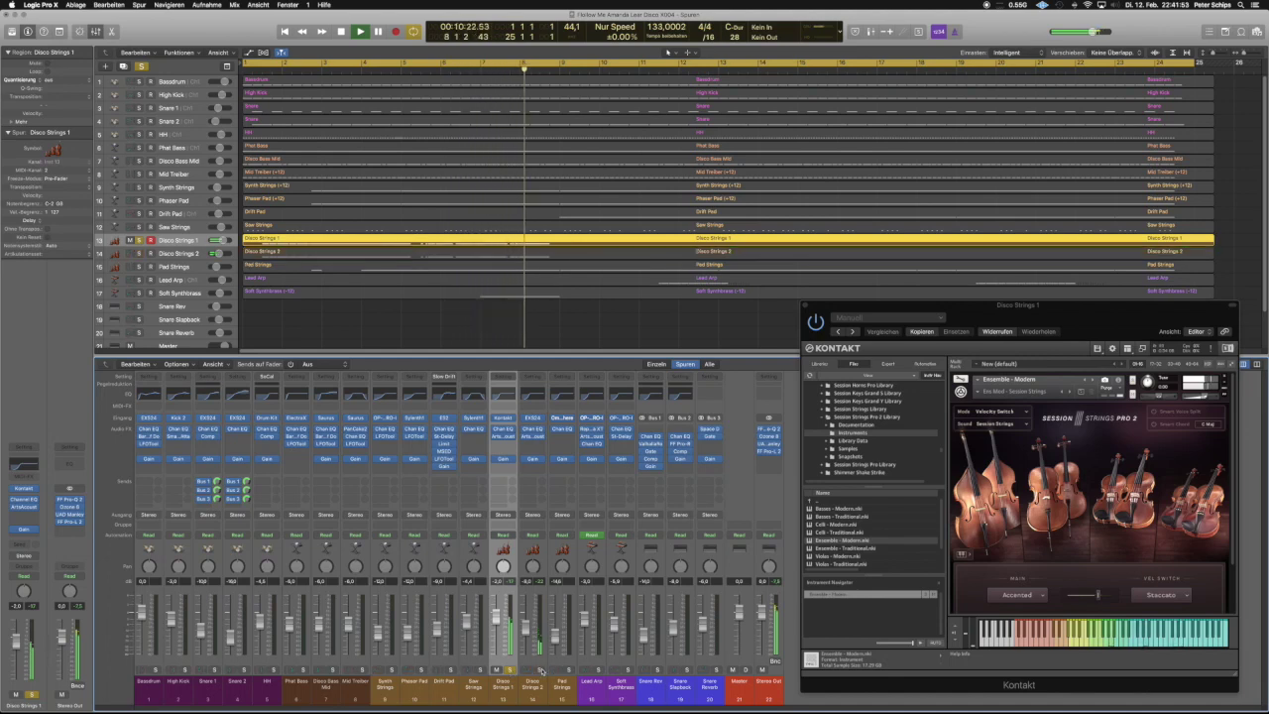
{"action": "key", "text": "Return"}
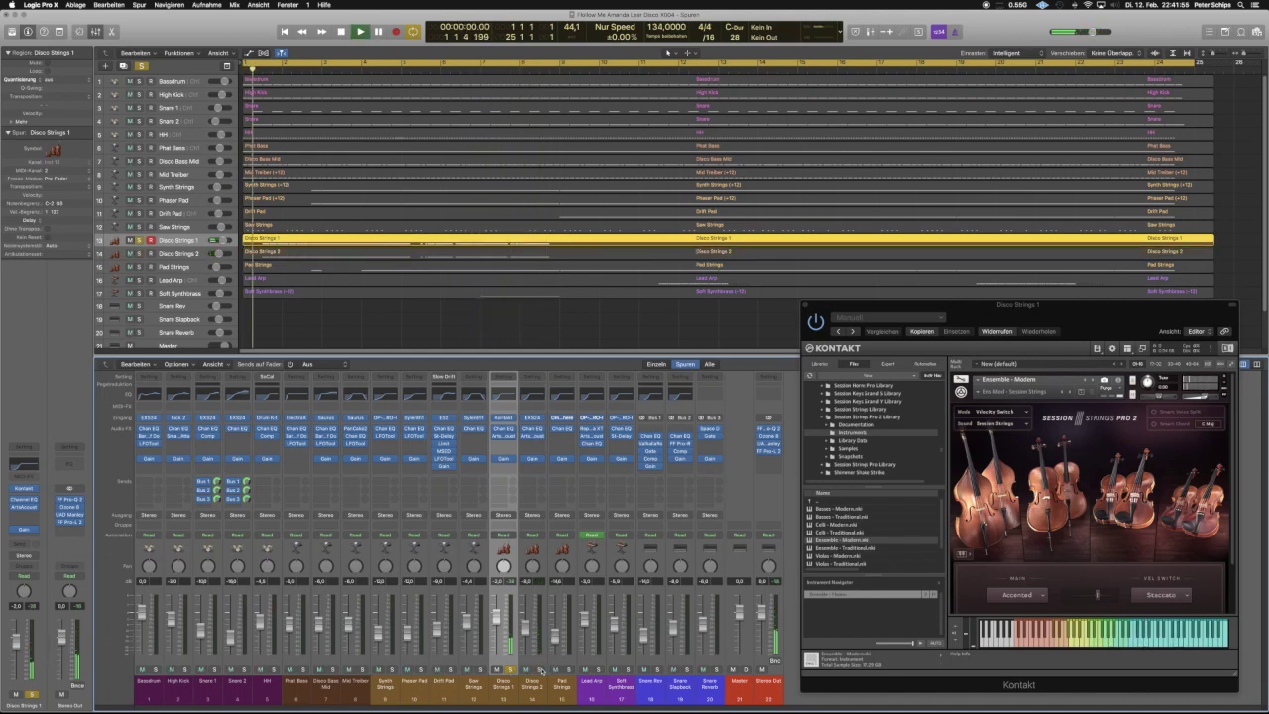
{"action": "left_click", "coordinate": [541, 672]}
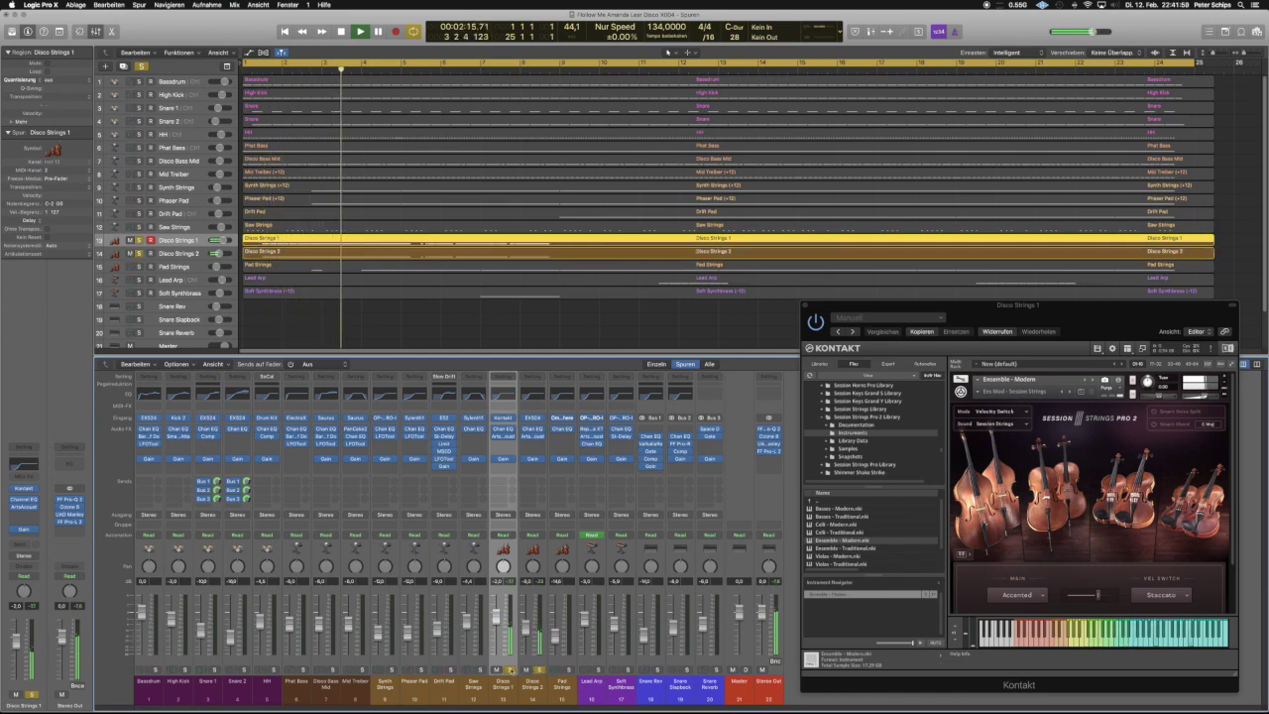
Solo Pad Strings instead of both Disco Strings tracks, hide the Kontakt window and select the Pad Strings channel.
{"action": "left_click", "coordinate": [570, 671]}
{"action": "left_click", "coordinate": [570, 670]}
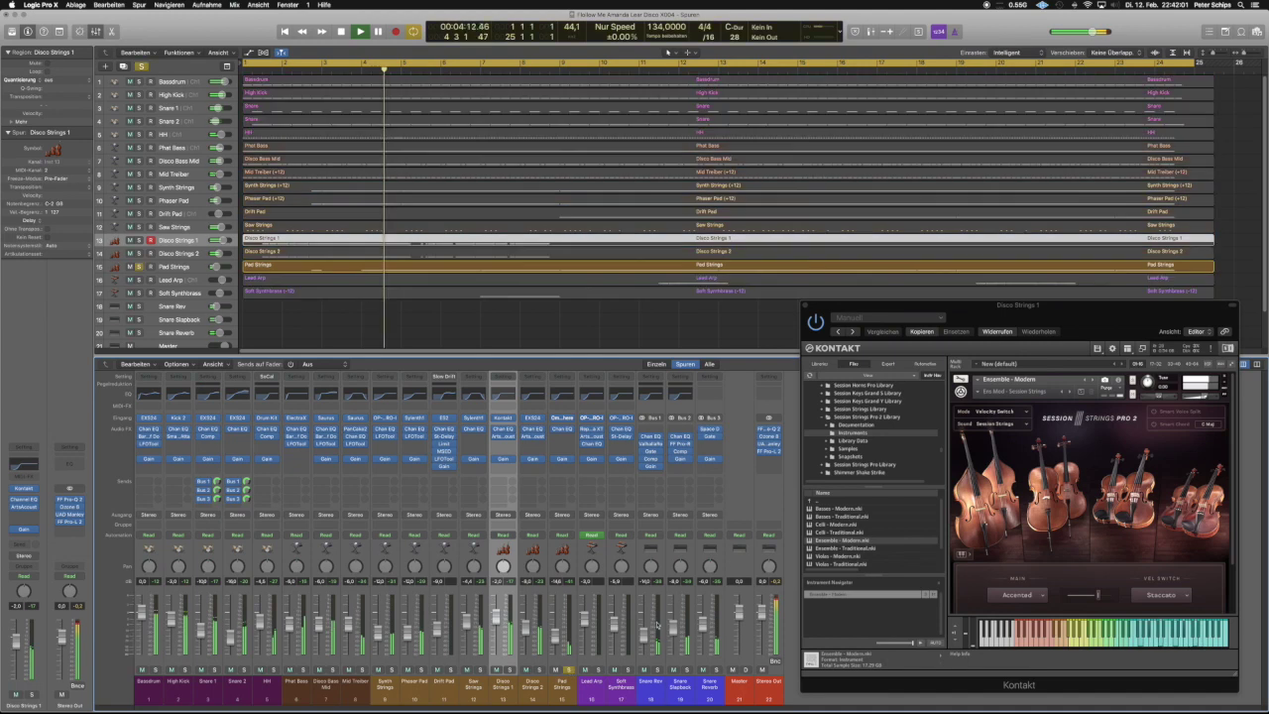
{"action": "key", "text": "v"}
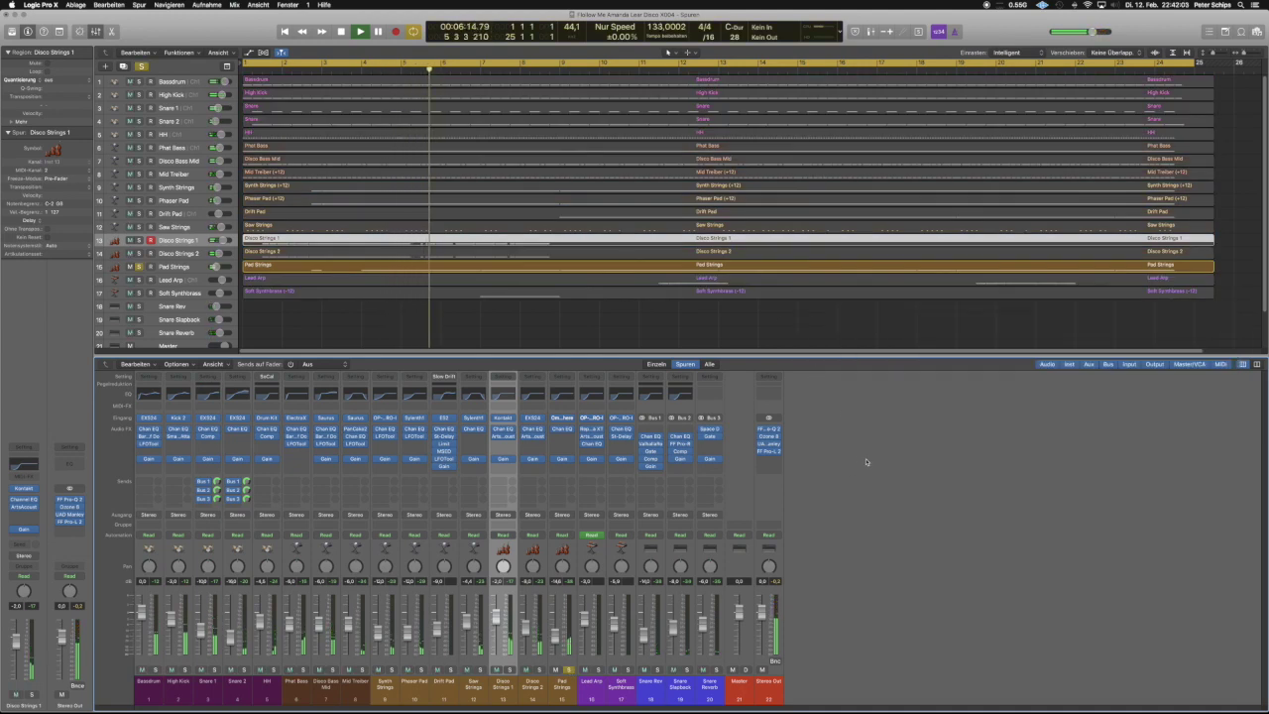
{"action": "left_click", "coordinate": [572, 678]}
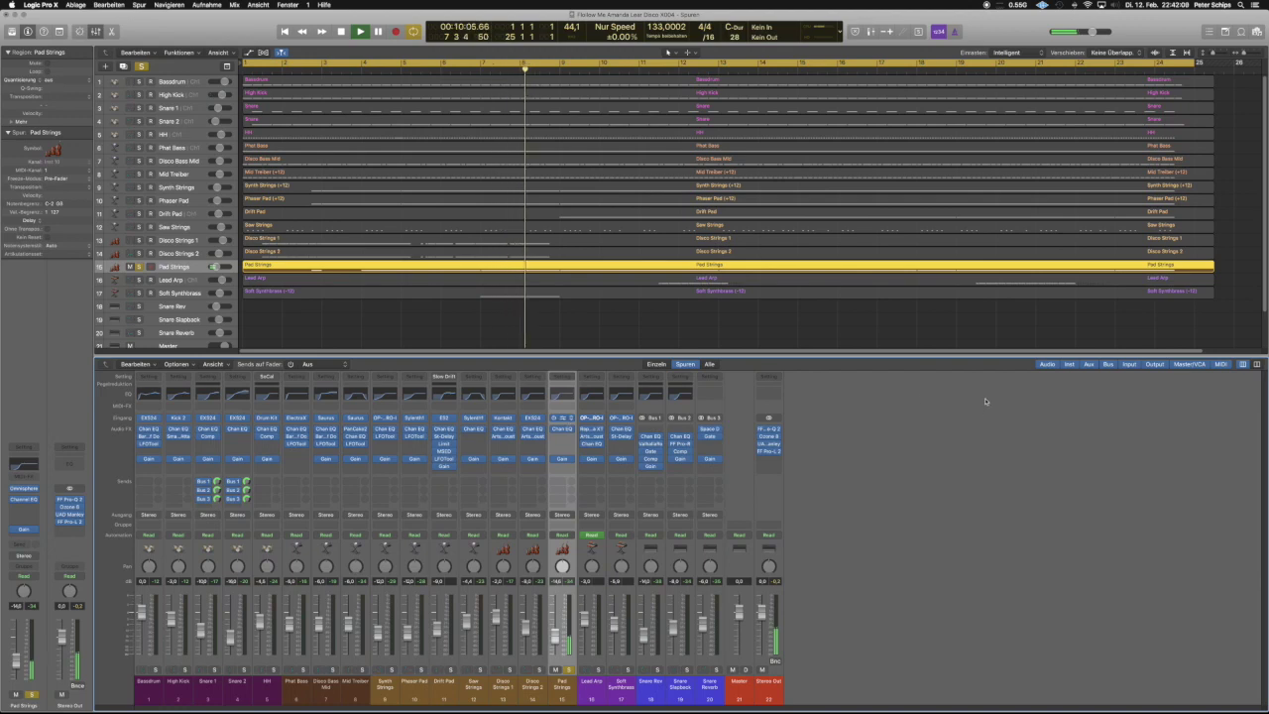
Show the Omnisphere instrument of Pad Strings, dismiss its splash screen and place the window beside the Pad Strings channel strip.
{"action": "left_click", "coordinate": [572, 417]}
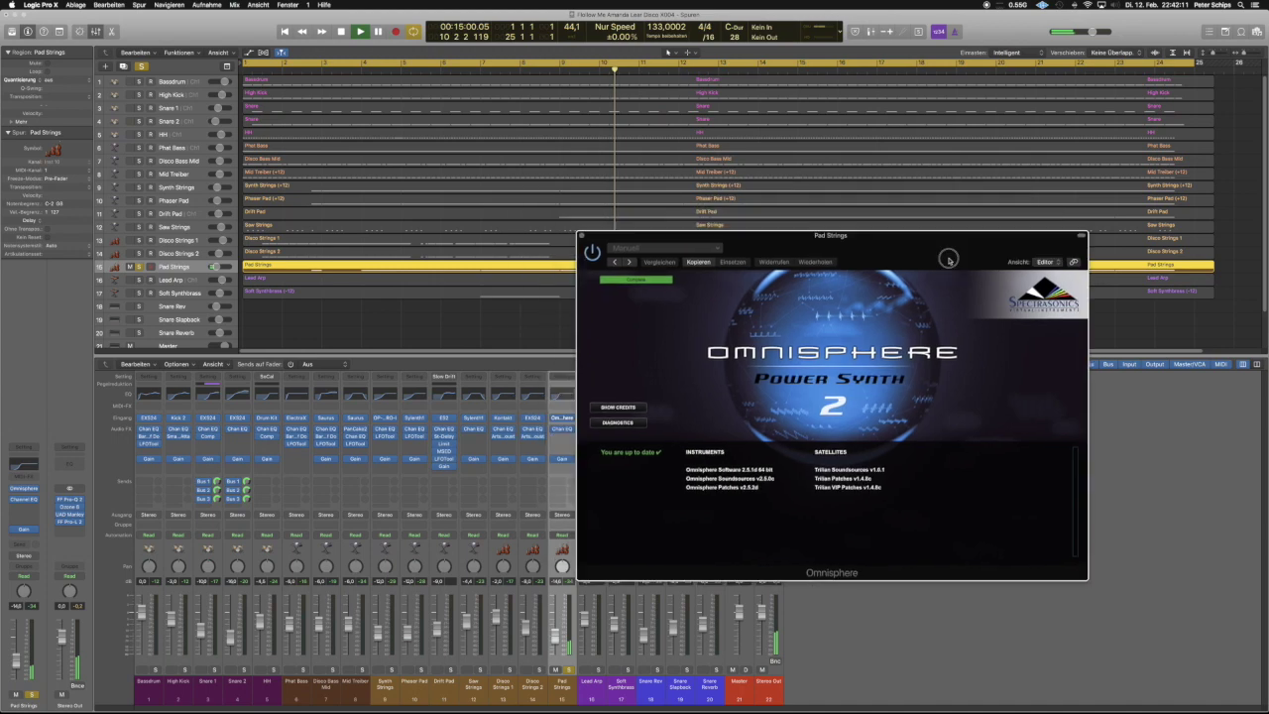
{"action": "left_click_drag", "start_coordinate": [949, 258], "coordinate": [1038, 248]}
{"action": "left_click", "coordinate": [886, 463]}
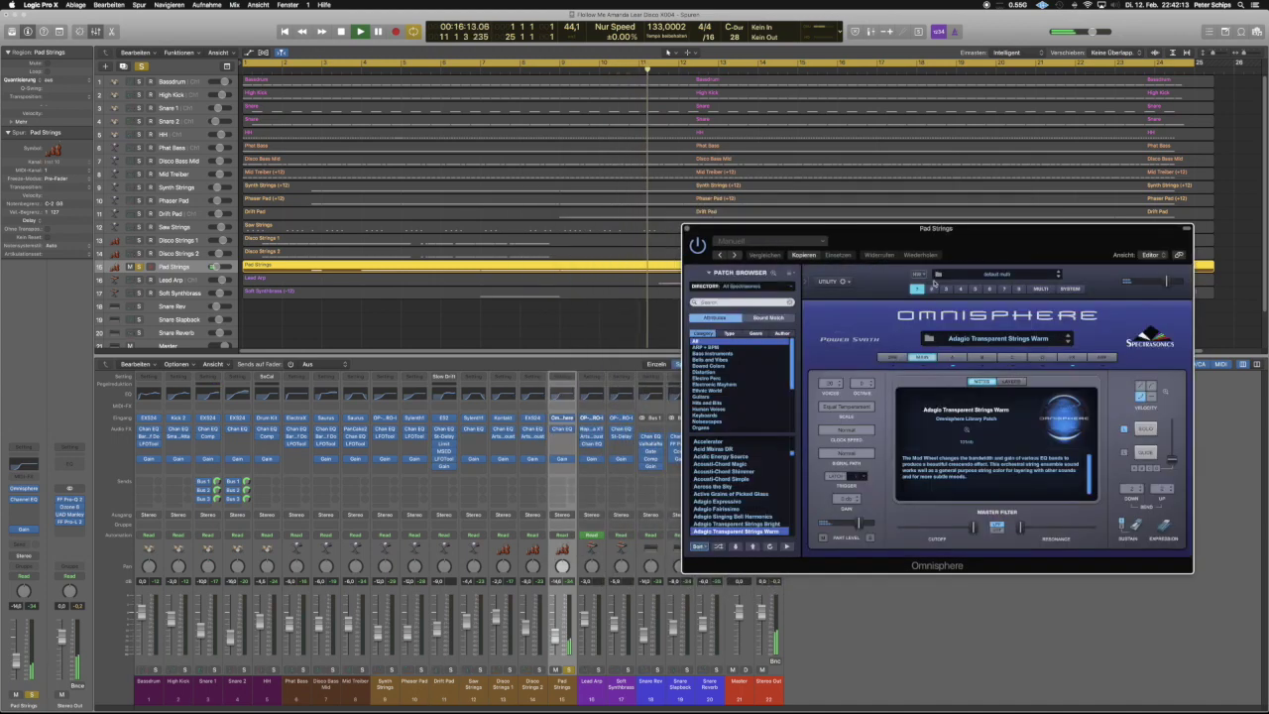
{"action": "left_click_drag", "start_coordinate": [949, 231], "coordinate": [991, 291]}
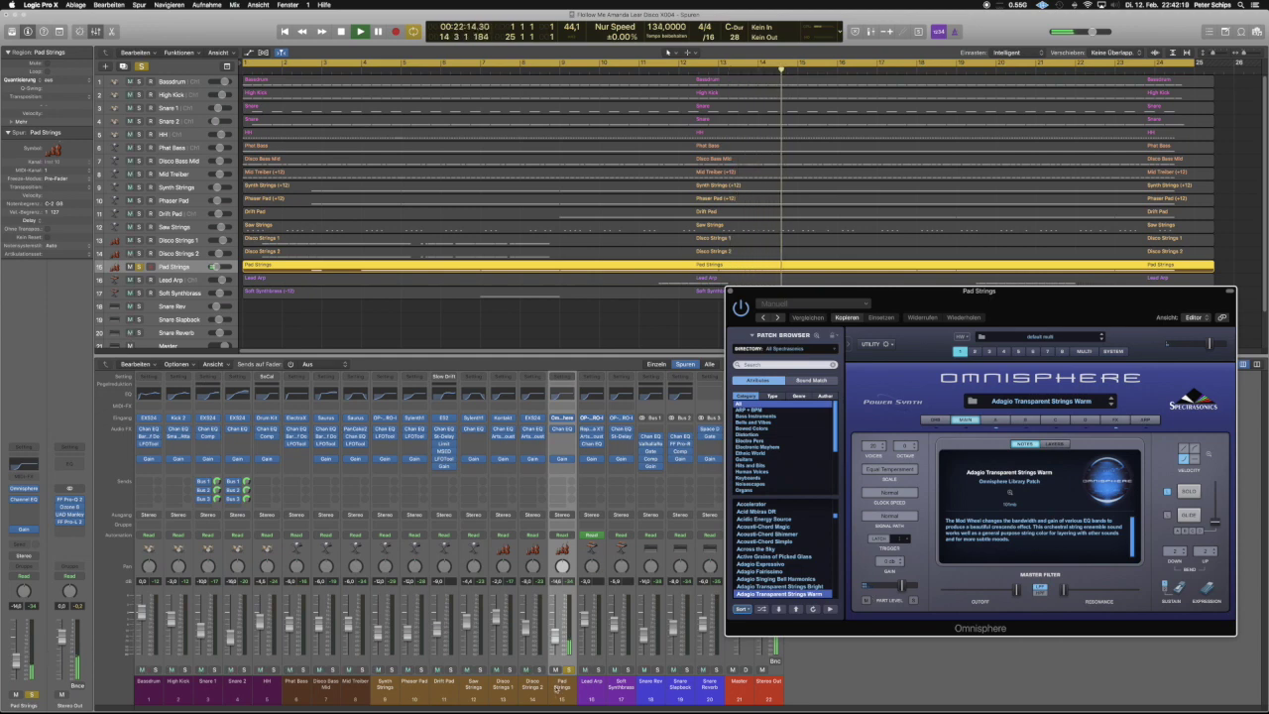
Add Disco Strings 2, Disco Strings 1, Saw Strings, Drift Pad, Phaser Pad and Synth Strings to the soloed Pad Strings.
{"action": "left_click", "coordinate": [538, 670]}
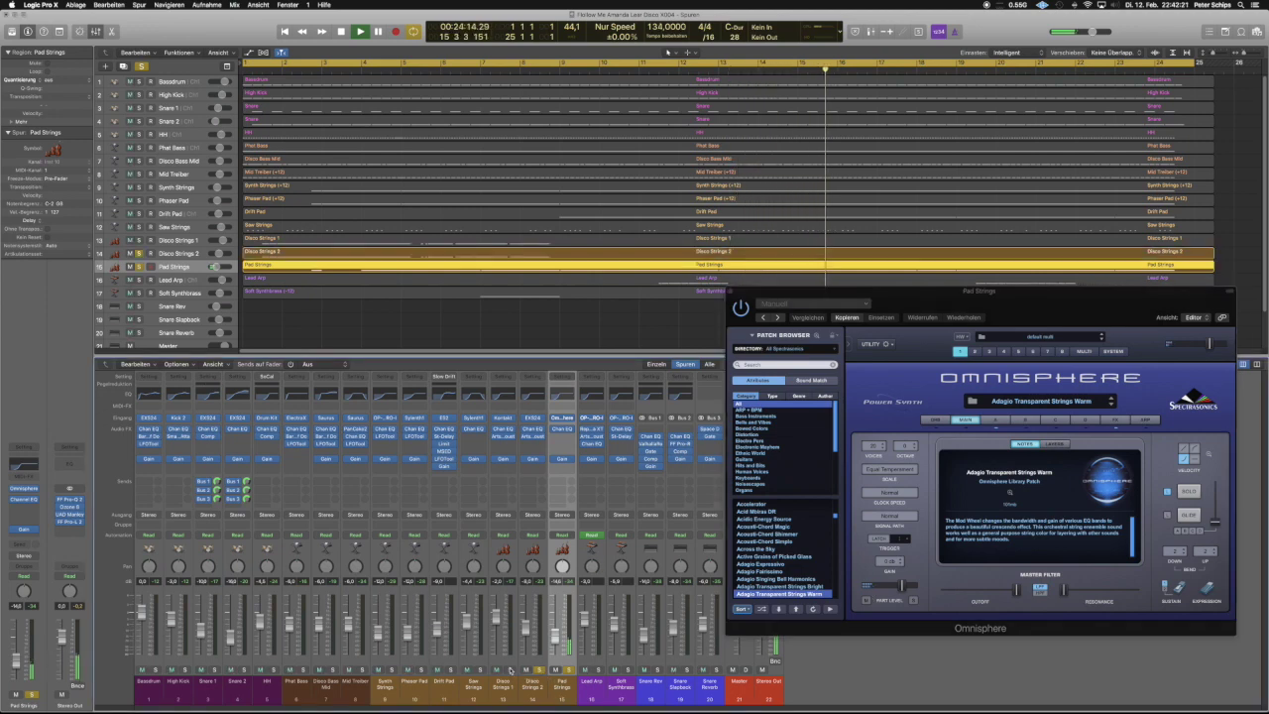
{"action": "left_click", "coordinate": [509, 671], "text": "shift"}
{"action": "left_click", "coordinate": [480, 671], "text": "shift"}
{"action": "left_click", "coordinate": [435, 671], "text": "shift"}
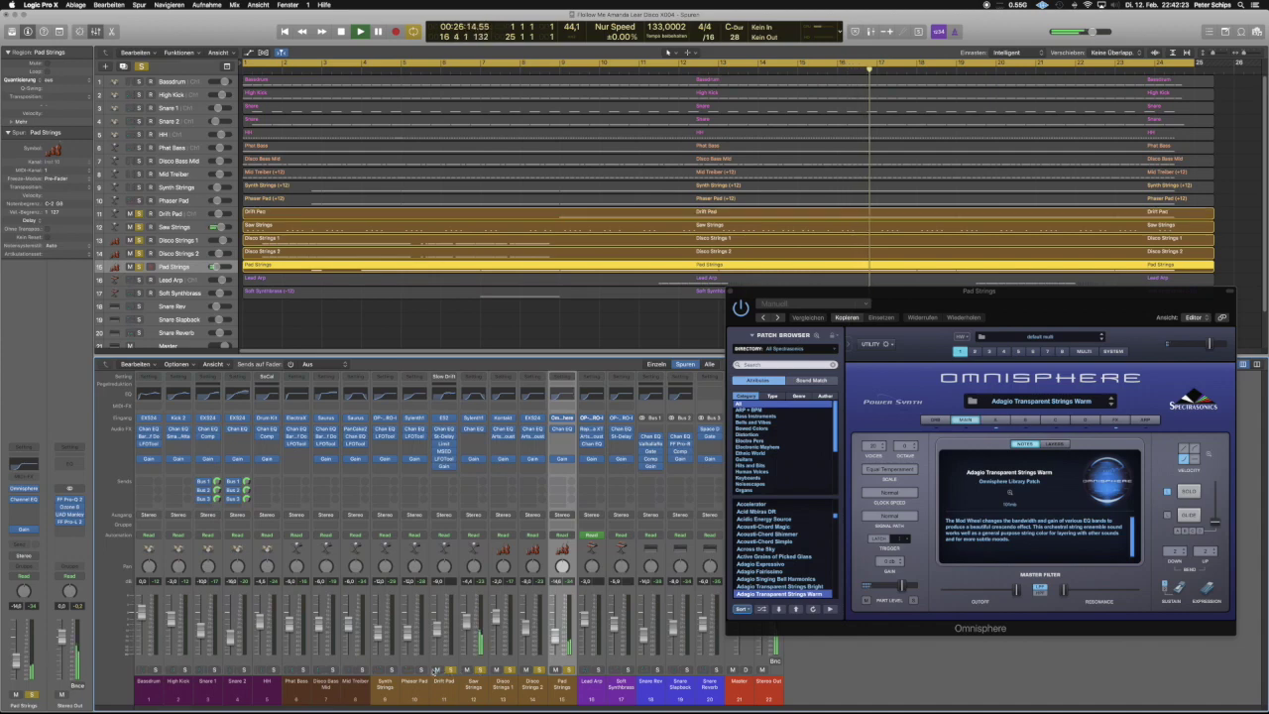
{"action": "left_click", "coordinate": [422, 672], "text": "shift"}
{"action": "left_click", "coordinate": [391, 671], "text": "shift"}
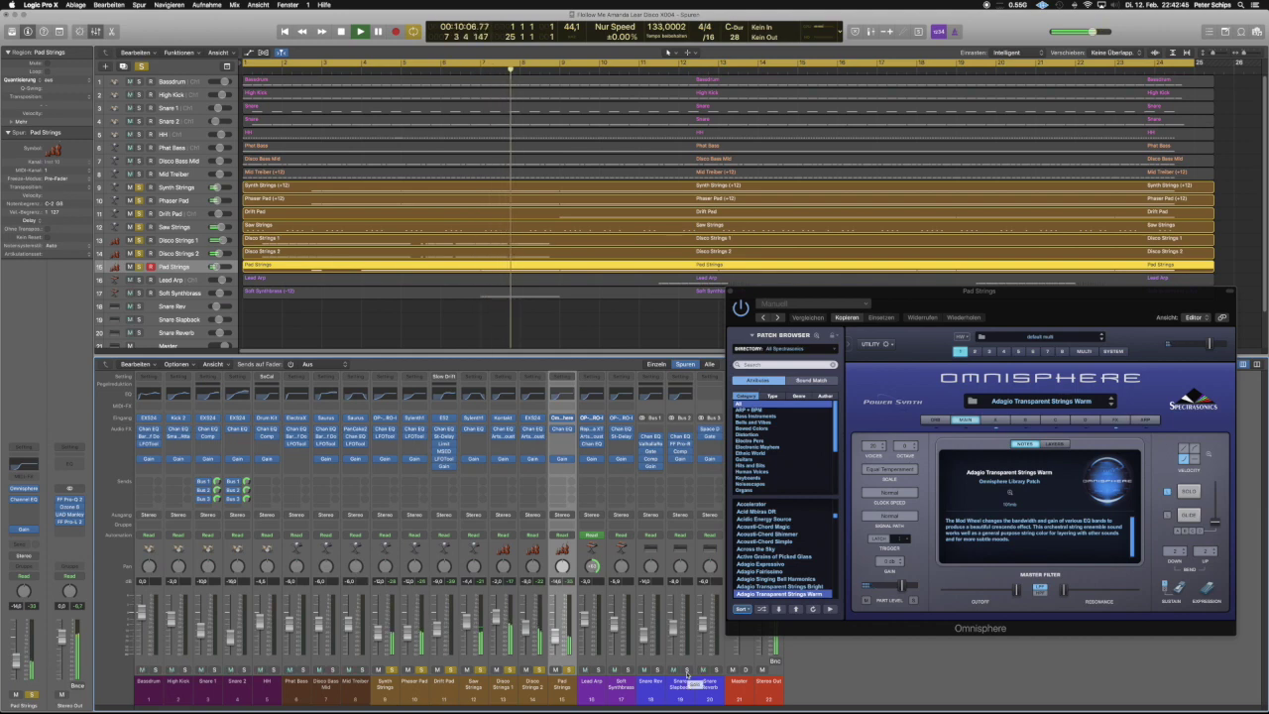
Solo only Lead Arp in place of all the strings and pads, hide the Omnisphere window and select the Lead Arp channel.
{"action": "left_click", "coordinate": [593, 674]}
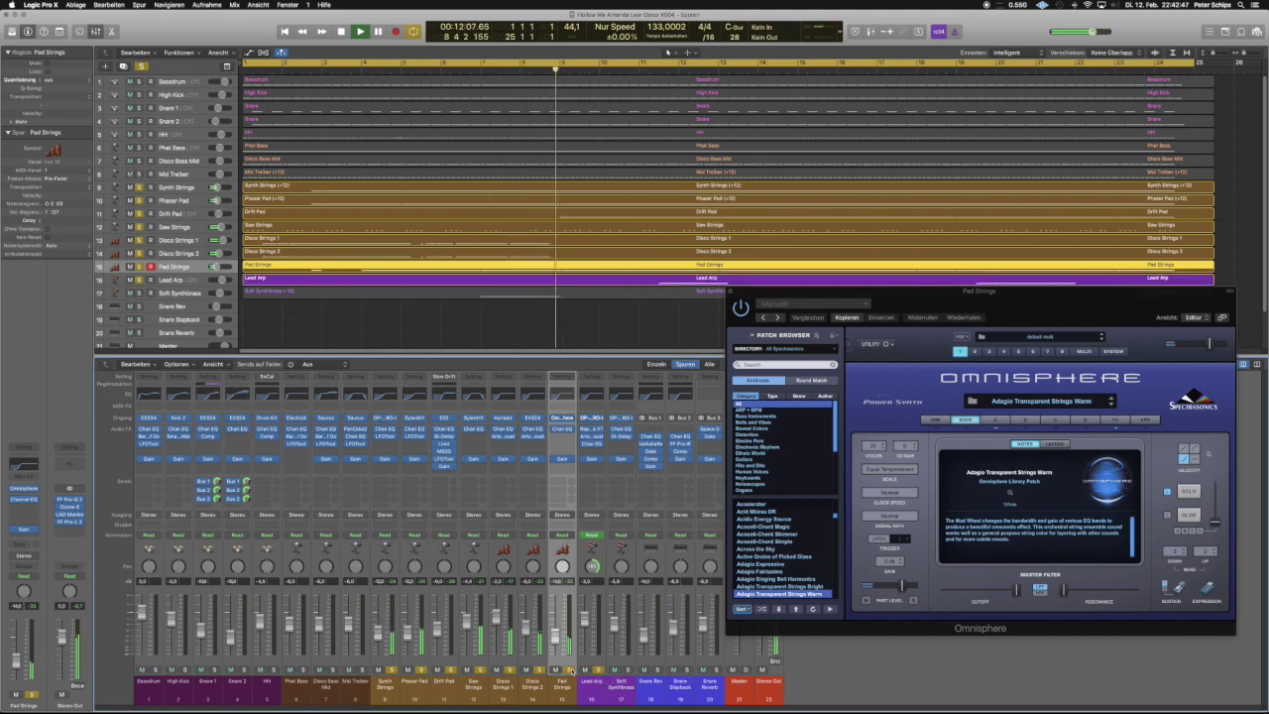
{"action": "left_click_drag", "start_coordinate": [505, 672], "coordinate": [375, 657]}
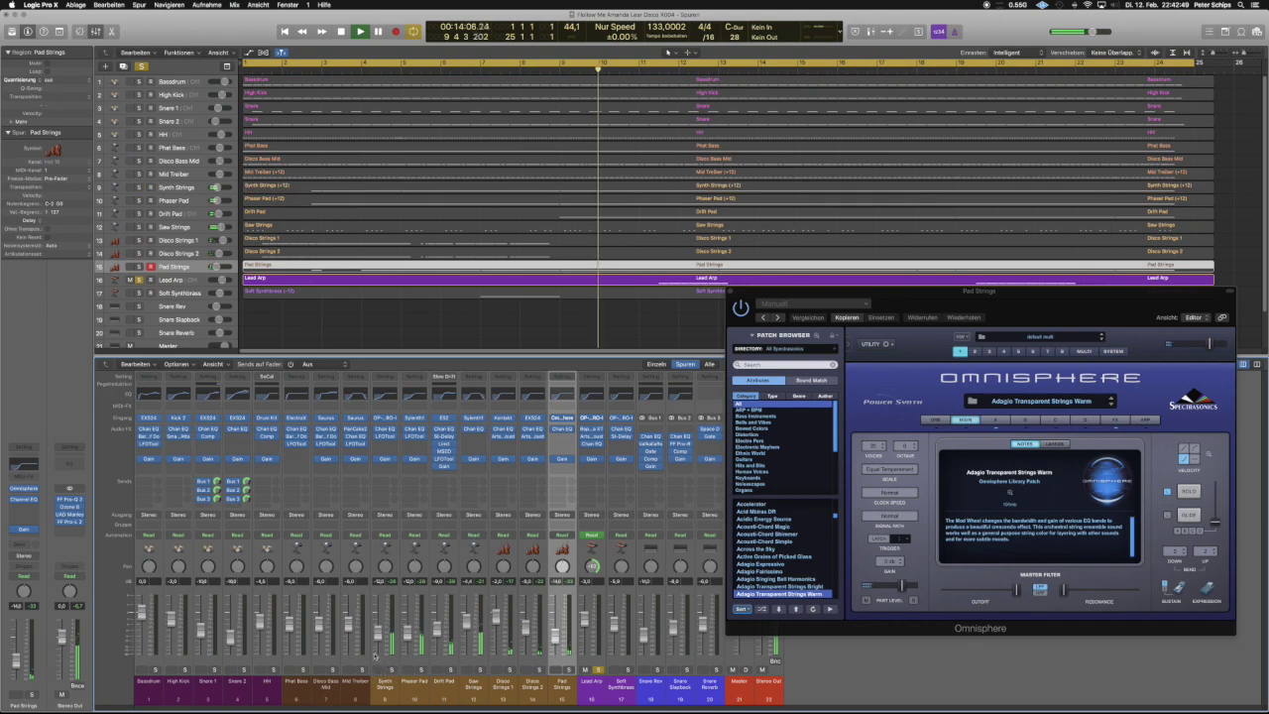
{"action": "key", "text": "v"}
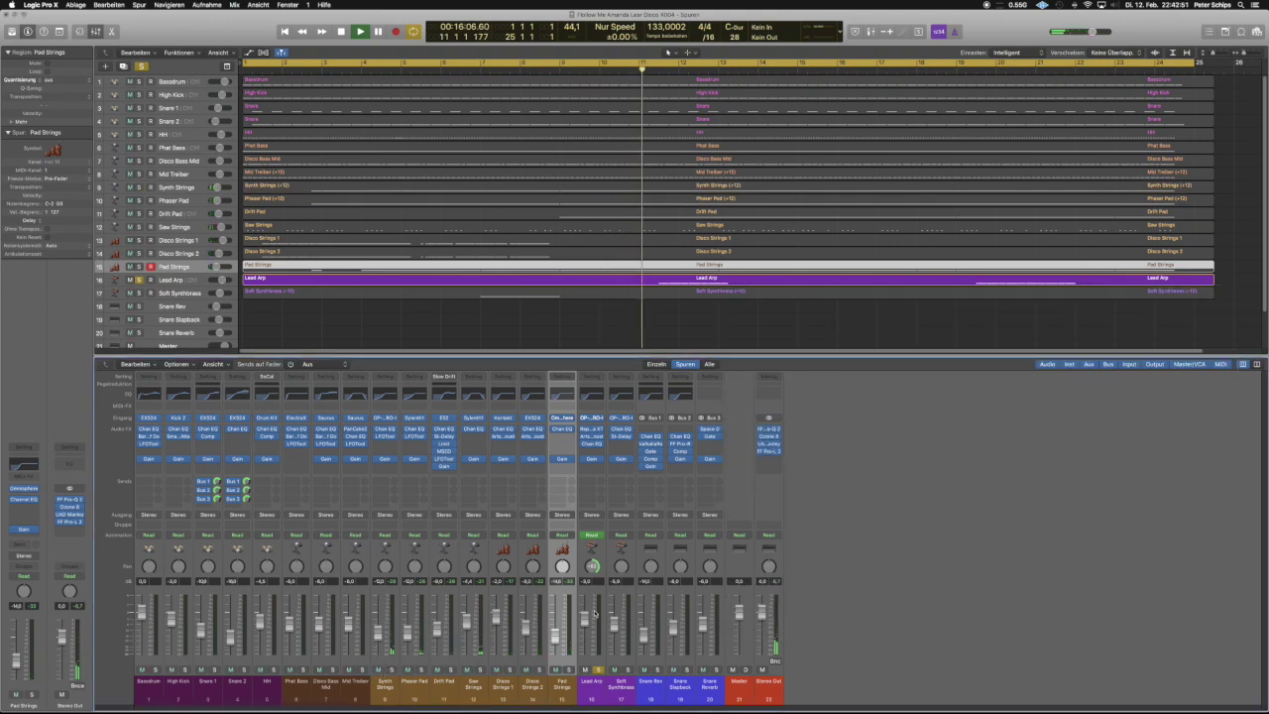
{"action": "left_click", "coordinate": [596, 691]}
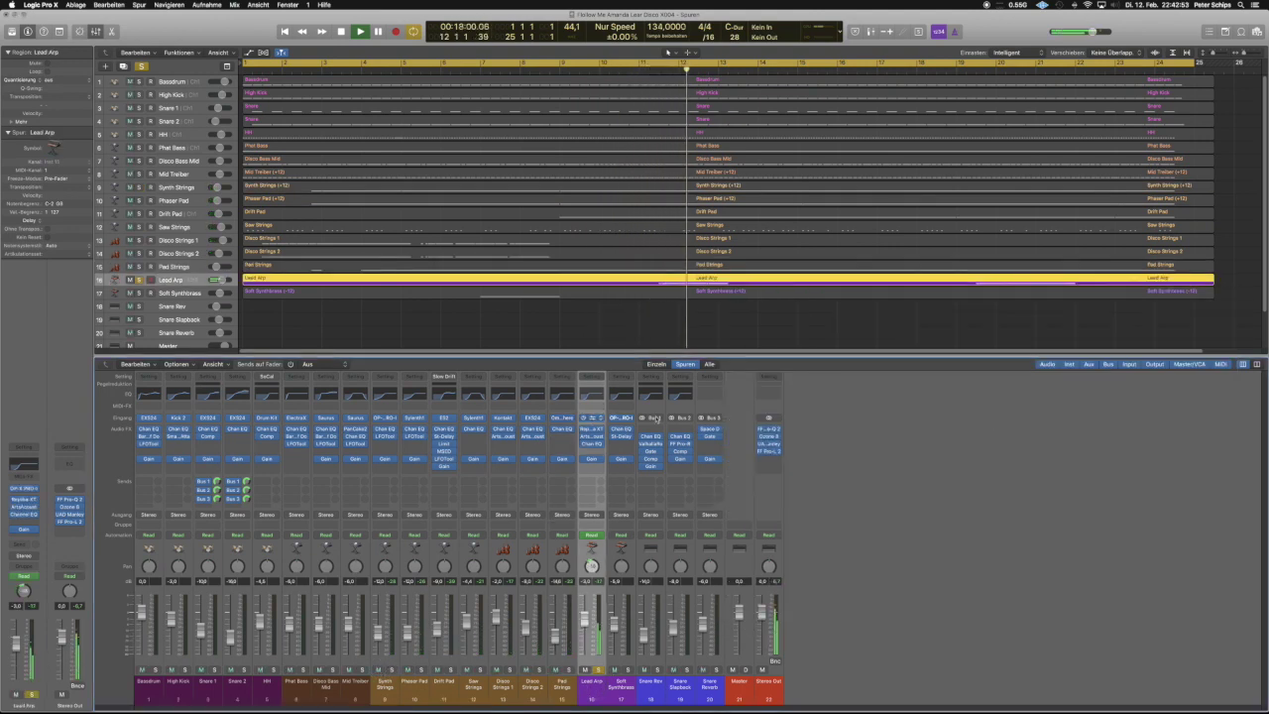
Show Lead Arp's OP-X PRO-II instrument in the empty area beside the channel strips while its part plays.
{"action": "key", "text": "v"}
{"action": "left_click_drag", "start_coordinate": [329, 28], "coordinate": [1114, 363]}
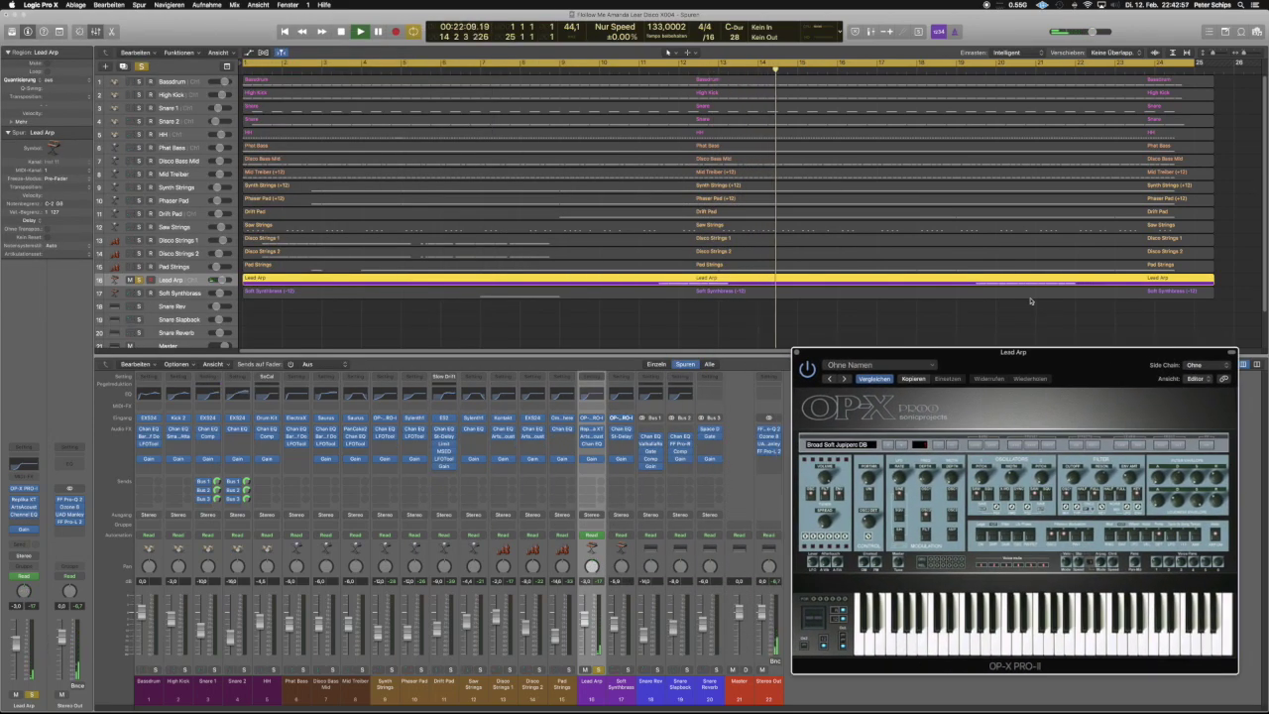
{"action": "left_click", "coordinate": [720, 480]}
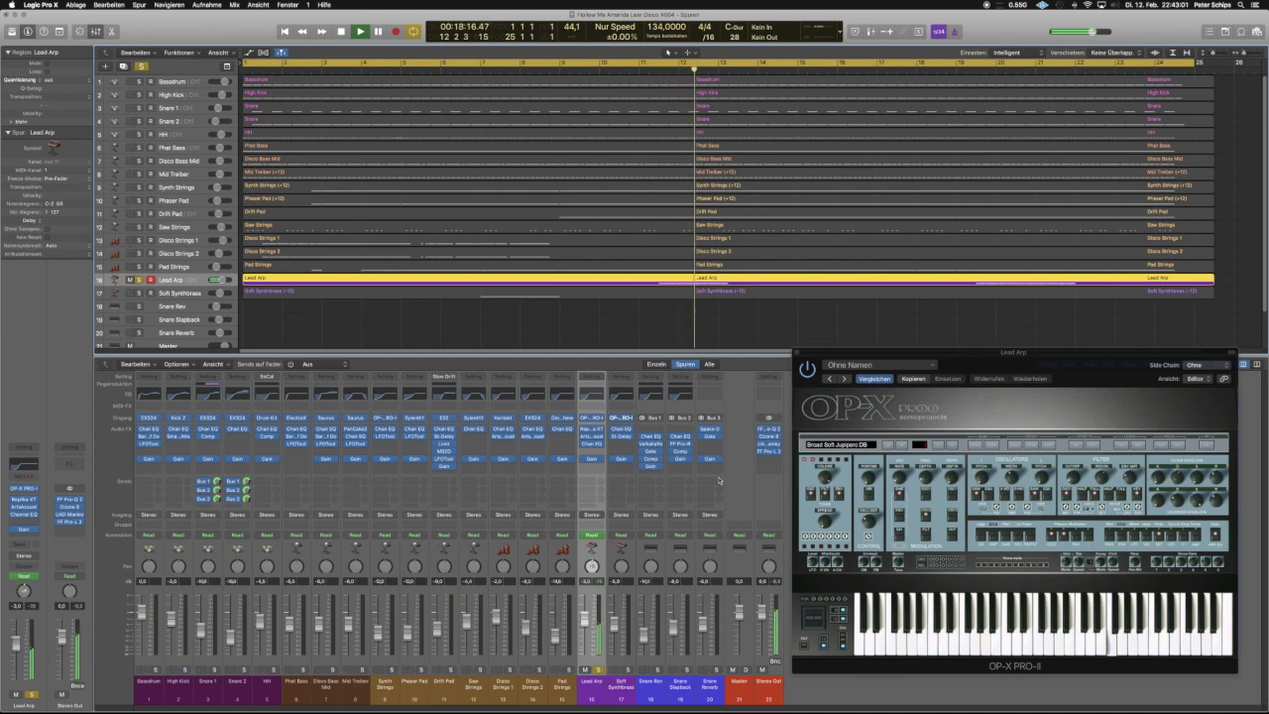
Solo and select Soft Synthbrass instead of Lead Arp, play from about bar 6, and close Lead Arp's OP-X PRO-II window.
{"action": "left_click", "coordinate": [620, 681]}
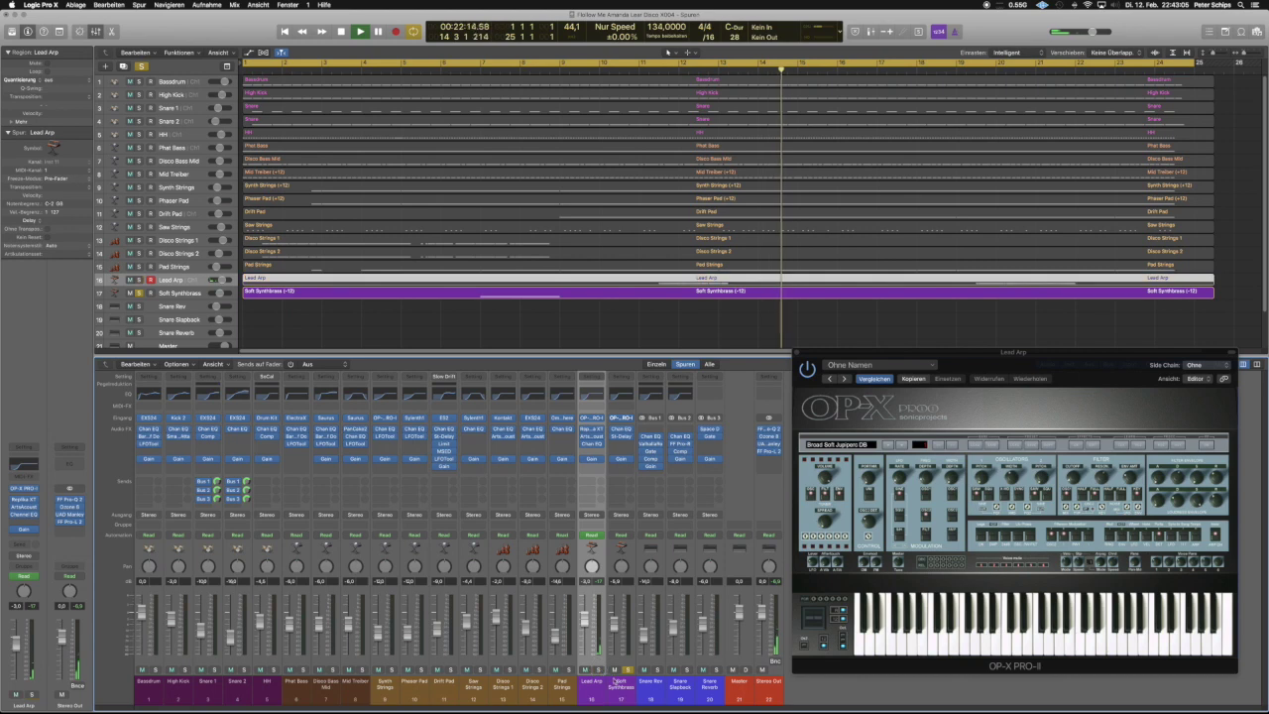
{"action": "left_click", "coordinate": [460, 71]}
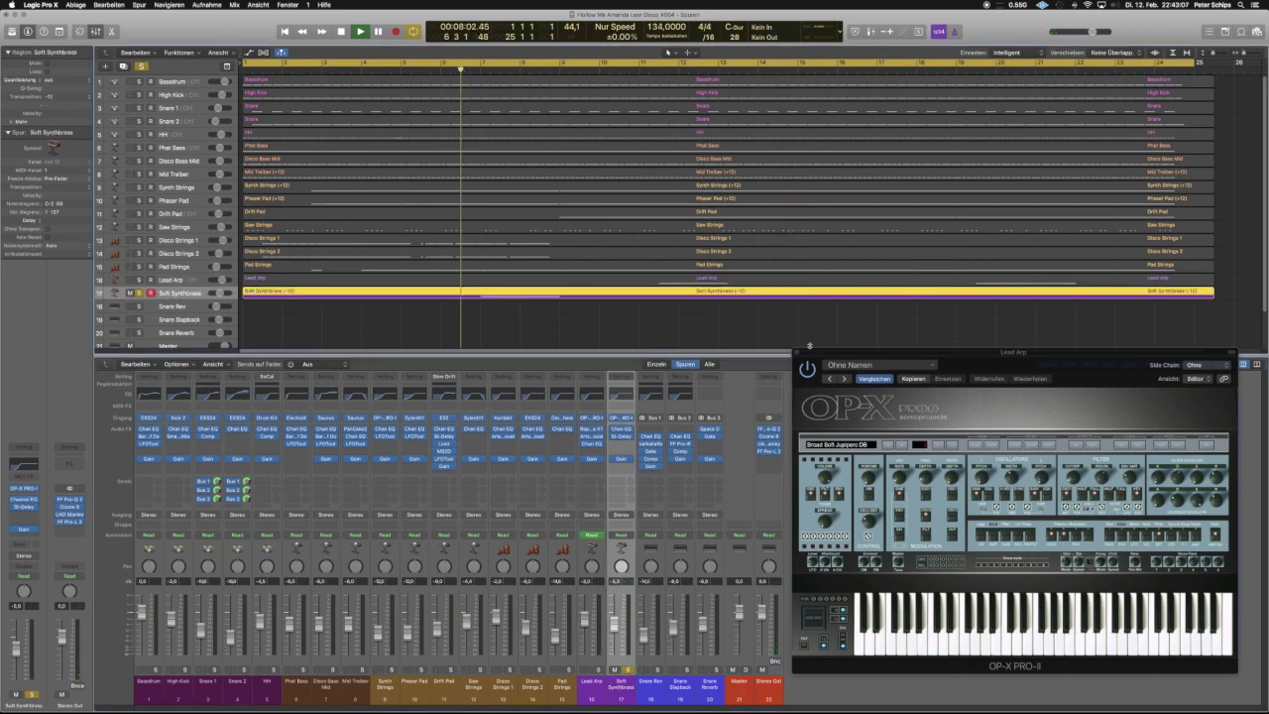
{"action": "left_click", "coordinate": [798, 354]}
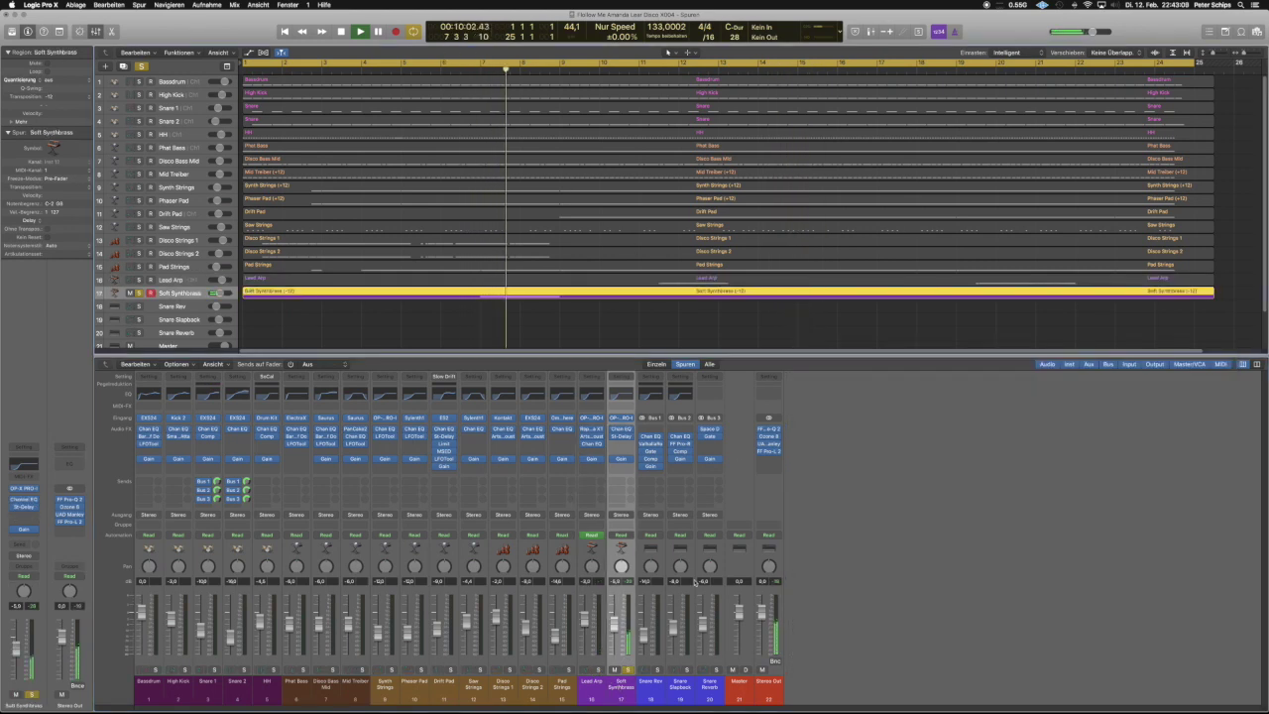
Show Soft Synthbrass's OP-X PRO-II instrument in the empty area beside the channel strips and replay its part from about bar 7.
{"action": "left_click", "coordinate": [620, 418]}
{"action": "left_click_drag", "start_coordinate": [224, 18], "coordinate": [1023, 335]}
{"action": "left_click", "coordinate": [483, 67]}
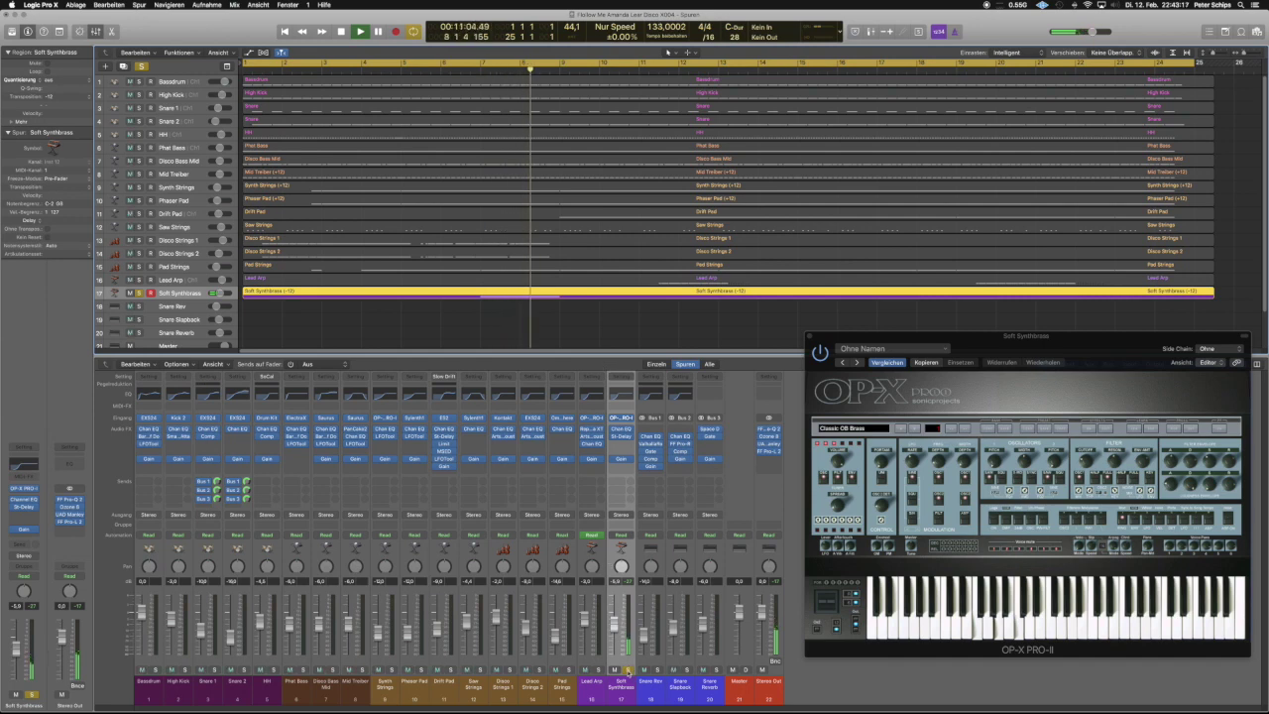
Unsolo Soft Synthbrass, close its OP-X PRO-II window and play the full mix from the start.
{"action": "key", "text": "space"}
{"action": "key", "text": "s"}
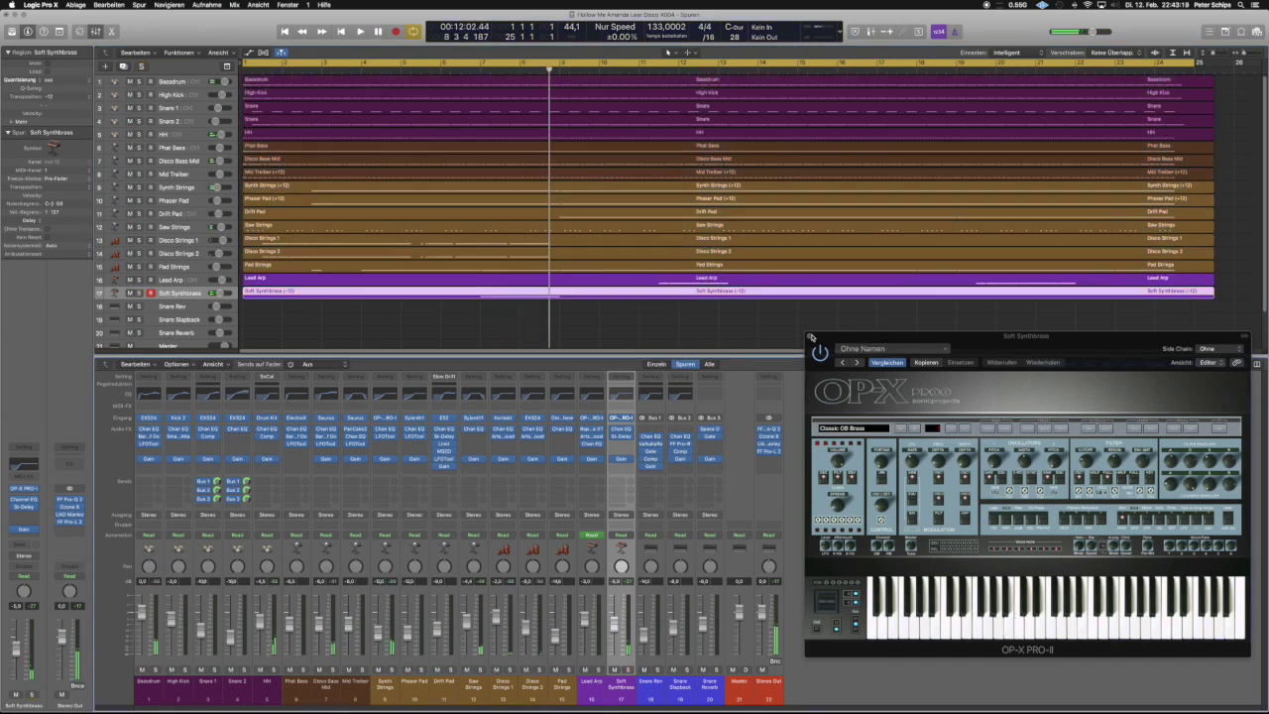
{"action": "left_click", "coordinate": [811, 338]}
{"action": "key", "text": "Return"}
{"action": "key", "text": "space"}
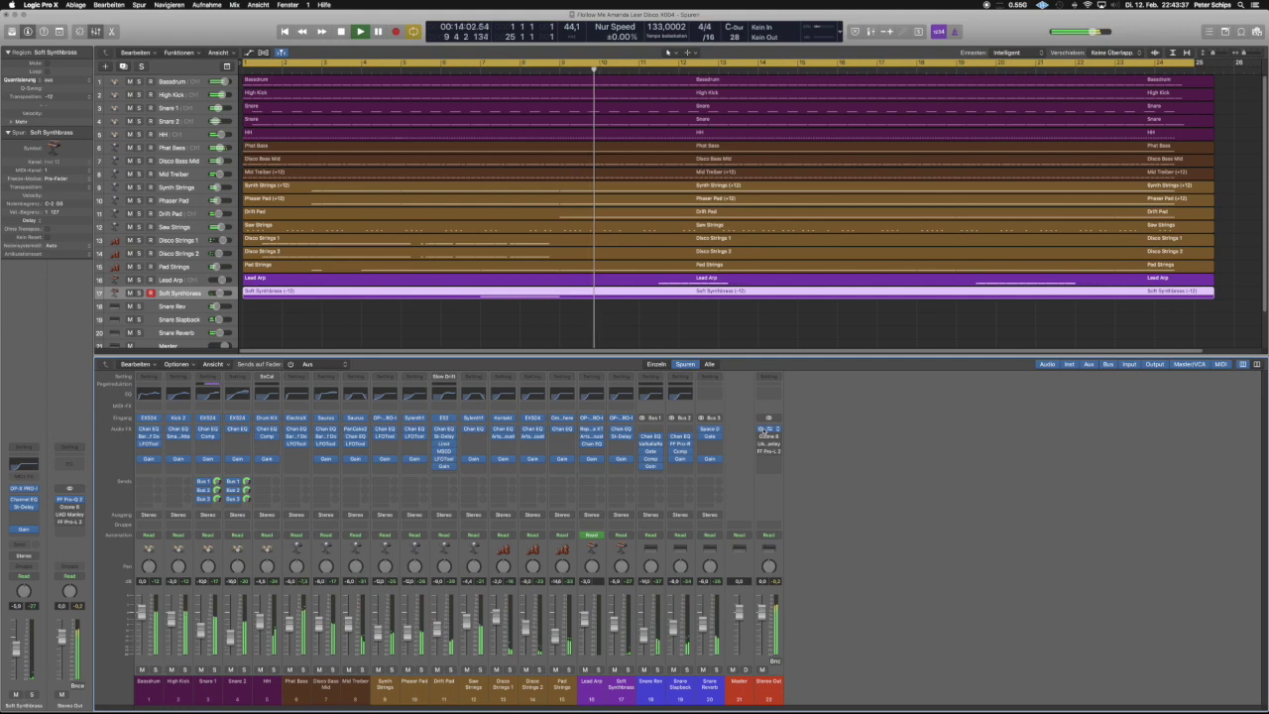
Show the FF Pro-Q 2 equalizer on Stereo Out clear of the channel strips while the mix plays, and close it again.
{"action": "left_click", "coordinate": [769, 428]}
{"action": "left_click_drag", "start_coordinate": [219, 34], "coordinate": [1069, 281]}
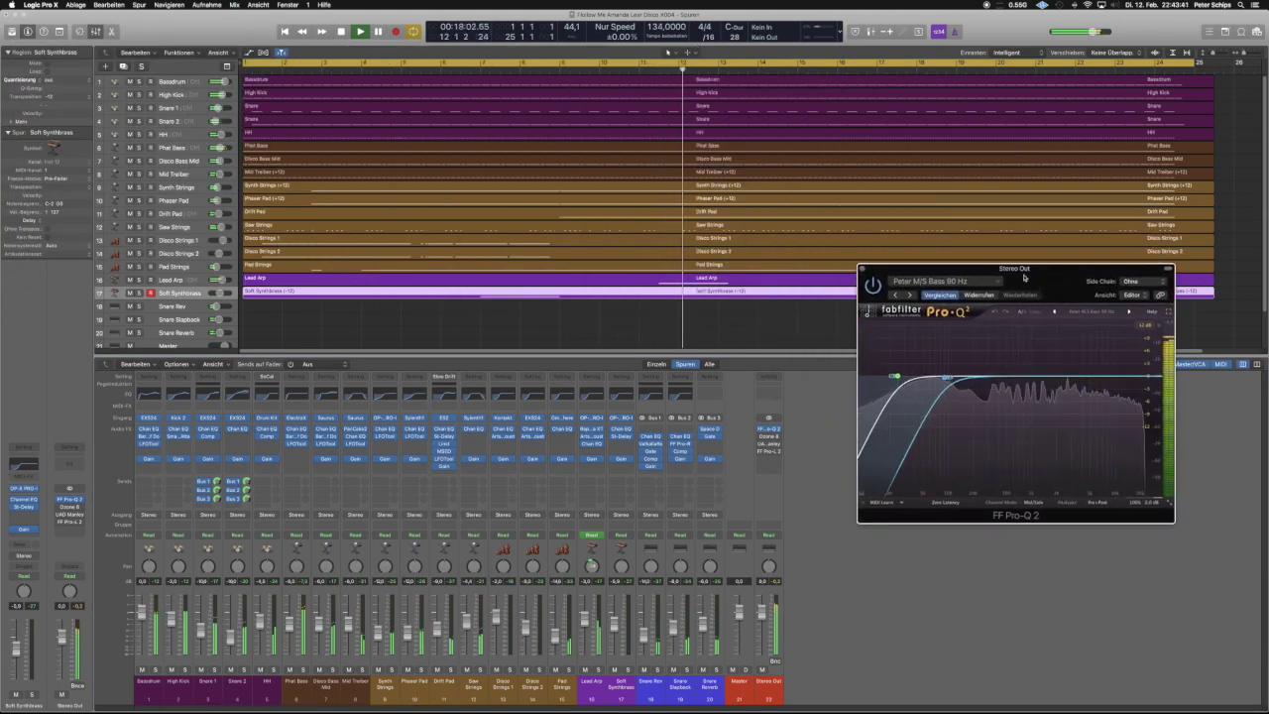
{"action": "left_click", "coordinate": [863, 268]}
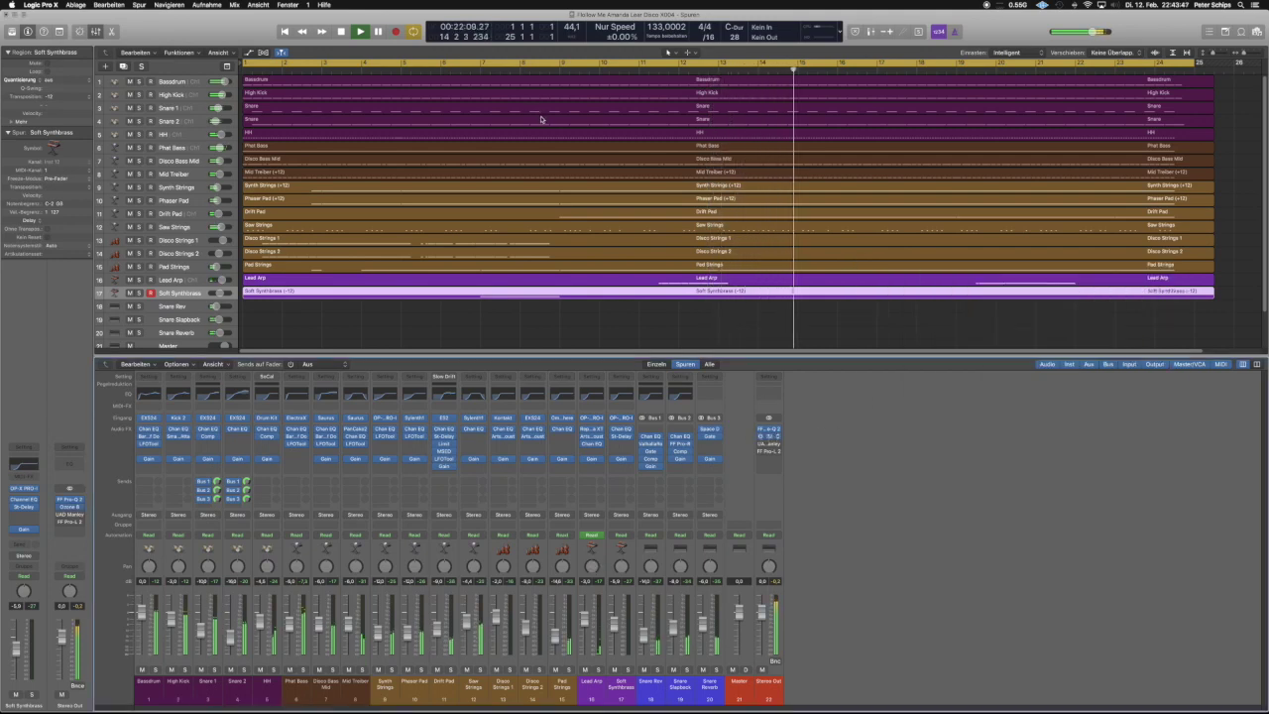
Inspect Stereo Out's Ozone 8 through its Dynamics, Equalizer, Exciter and Maximizer modules, and close the plug-in.
{"action": "left_click", "coordinate": [769, 436]}
{"action": "left_click_drag", "start_coordinate": [307, 61], "coordinate": [829, 222]}
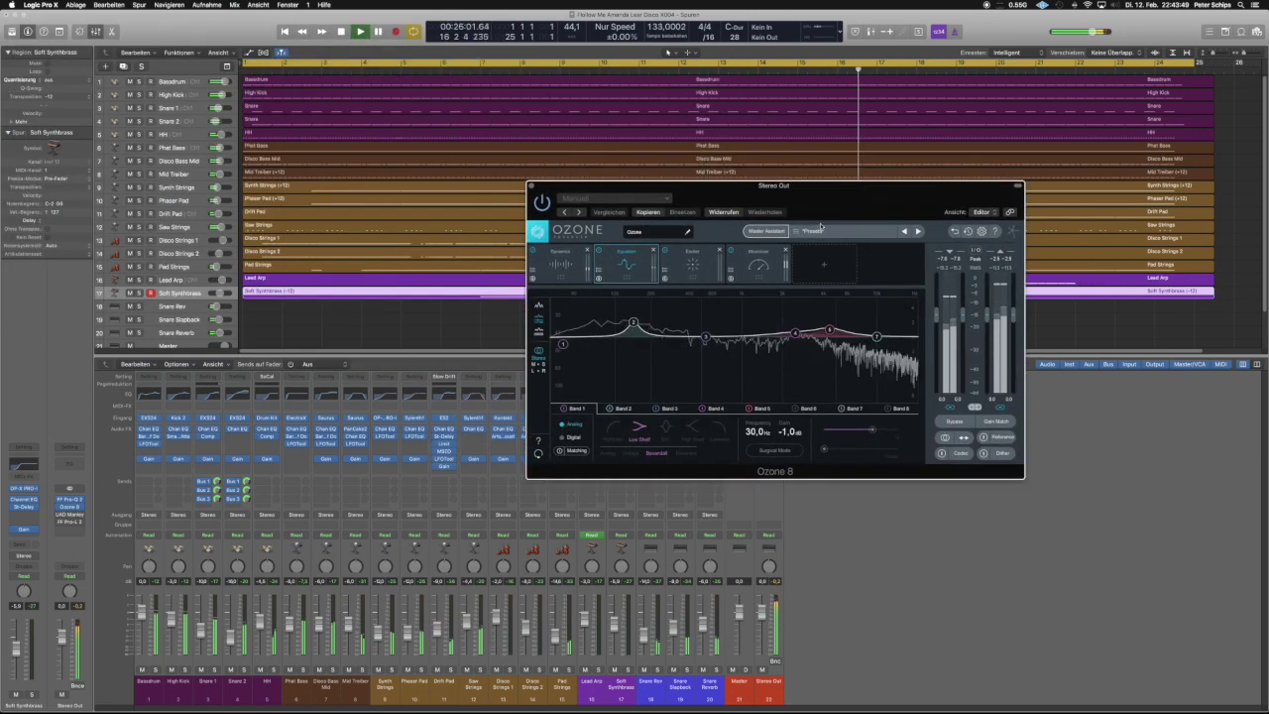
{"action": "left_click", "coordinate": [561, 264]}
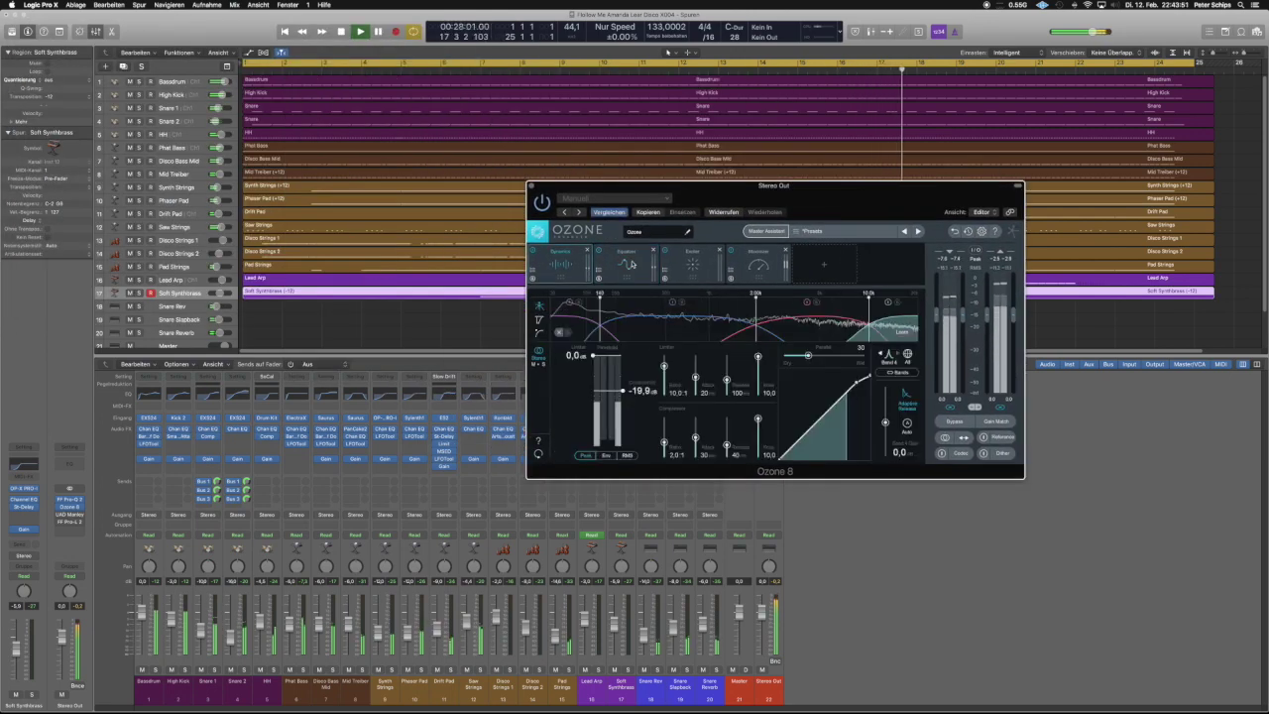
{"action": "left_click", "coordinate": [629, 264]}
{"action": "left_click", "coordinate": [692, 264]}
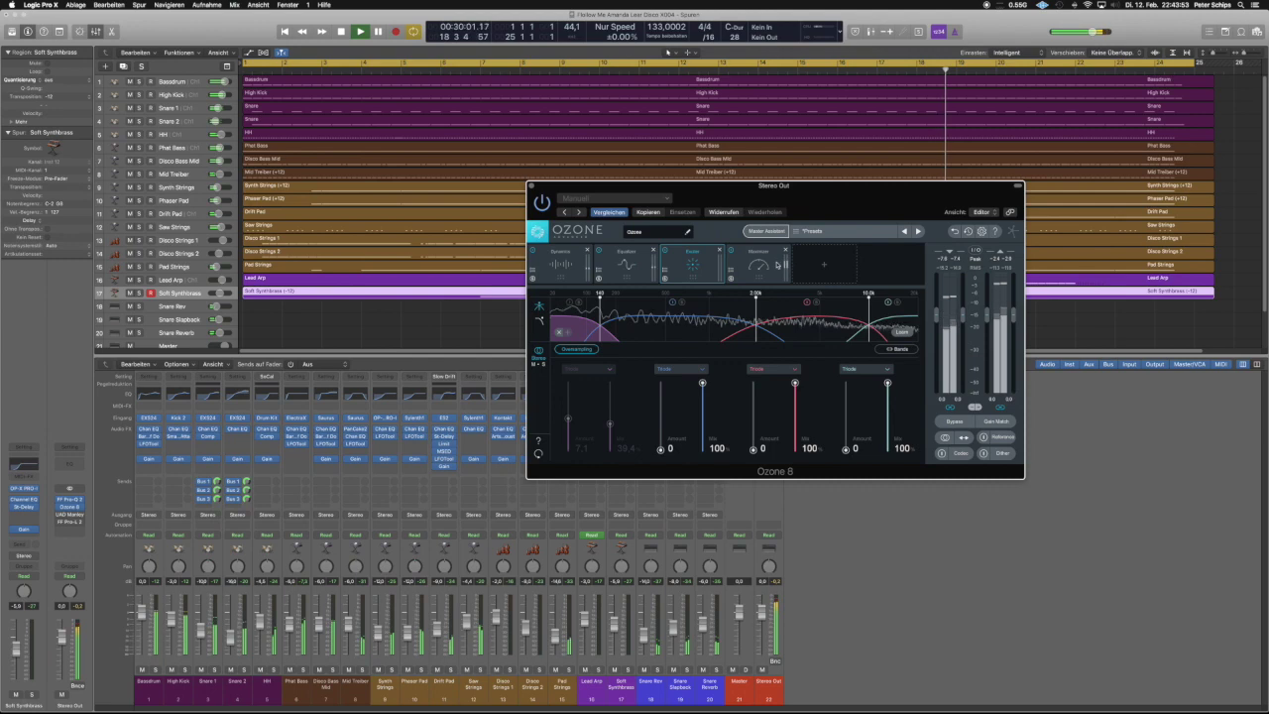
{"action": "left_click", "coordinate": [777, 265]}
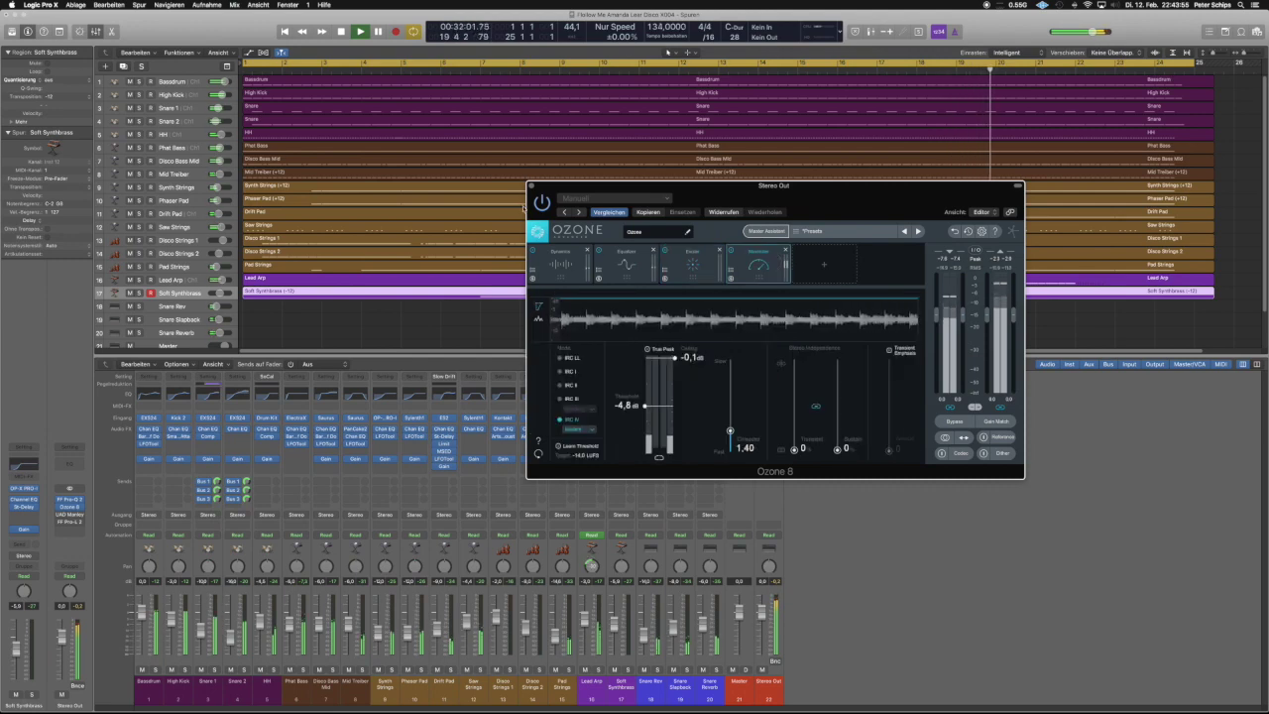
{"action": "left_click", "coordinate": [531, 186]}
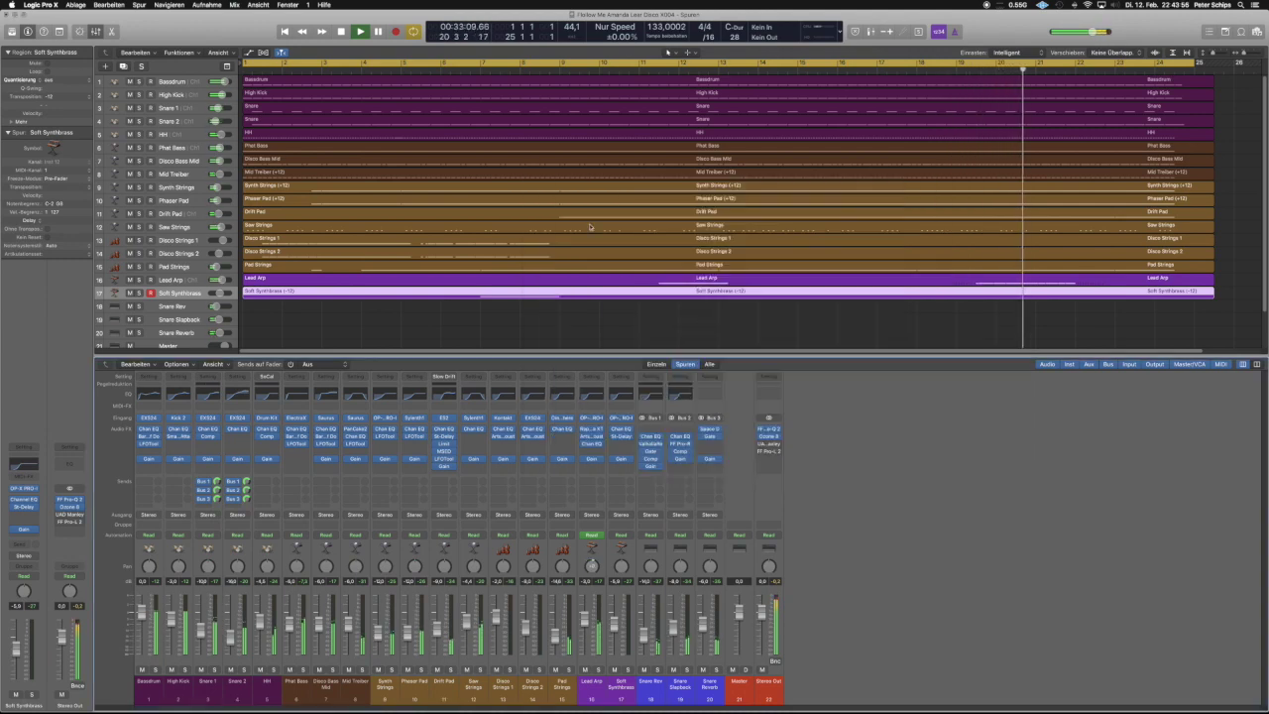
Show Stereo Out's UAD Manley Massive Passive equalizer in the empty area beside the channel strips.
{"action": "left_click", "coordinate": [771, 444]}
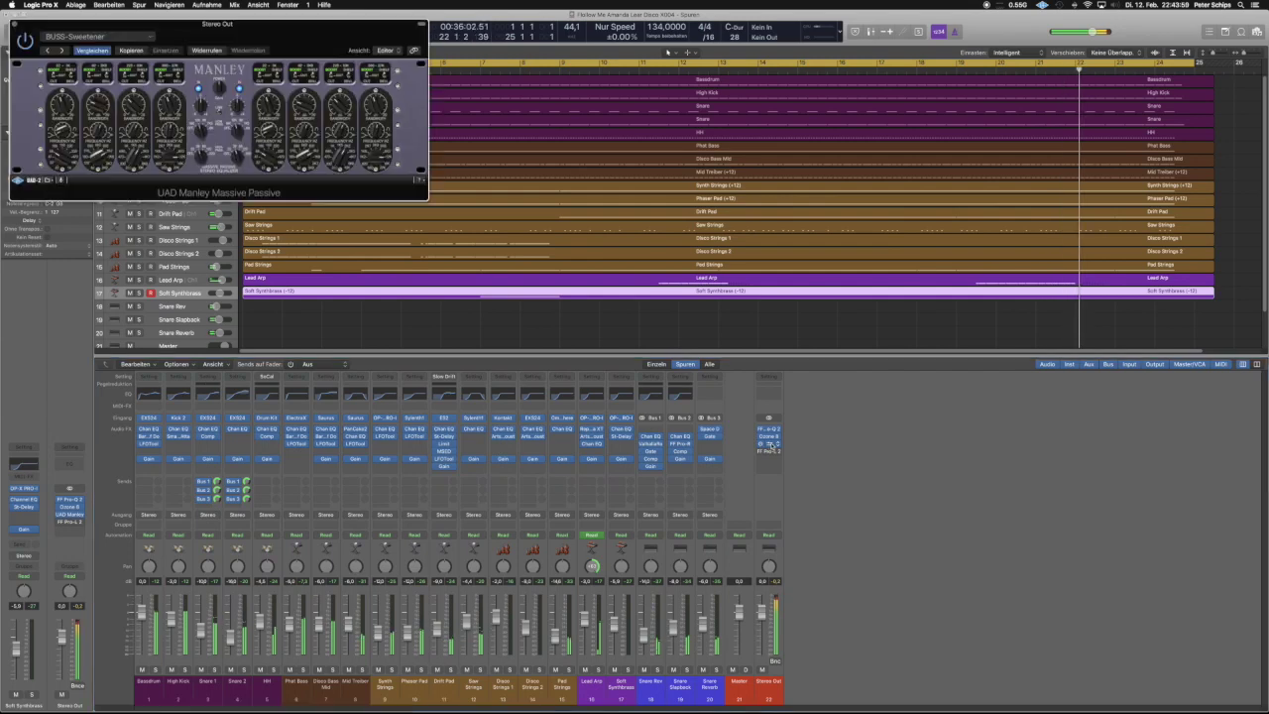
{"action": "left_click_drag", "start_coordinate": [364, 51], "coordinate": [1138, 318]}
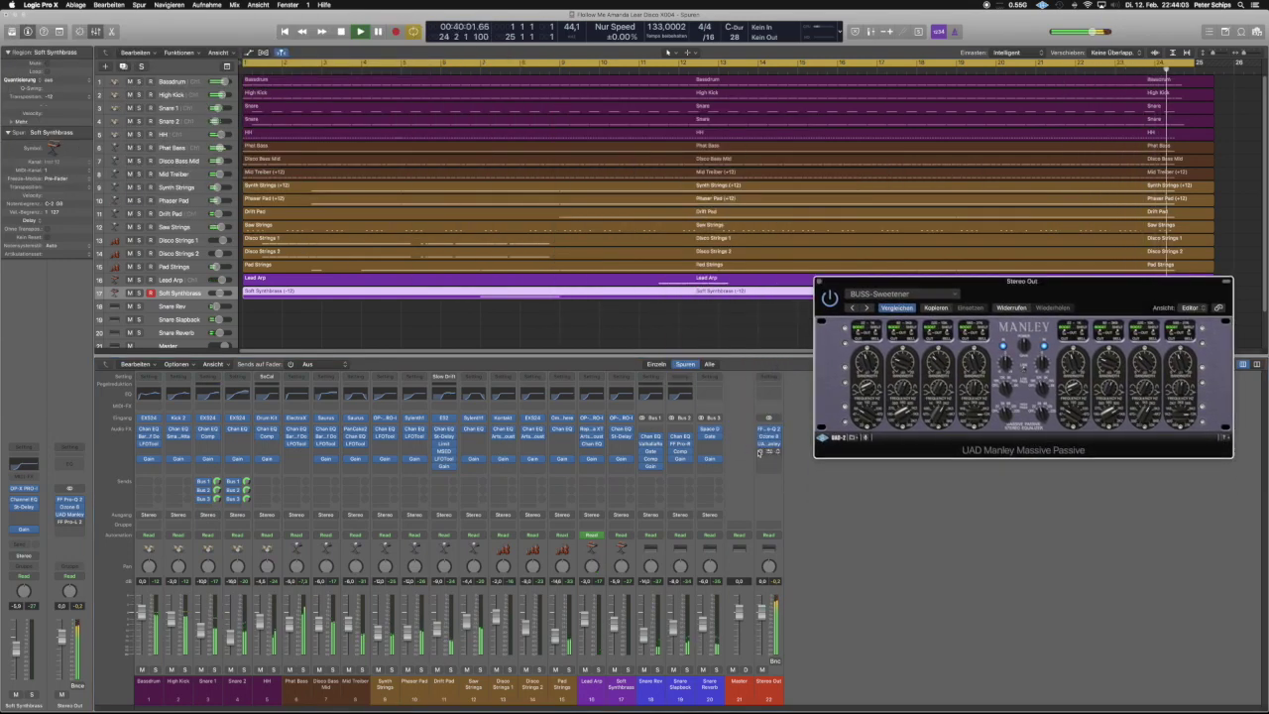
{"action": "left_click", "coordinate": [778, 520]}
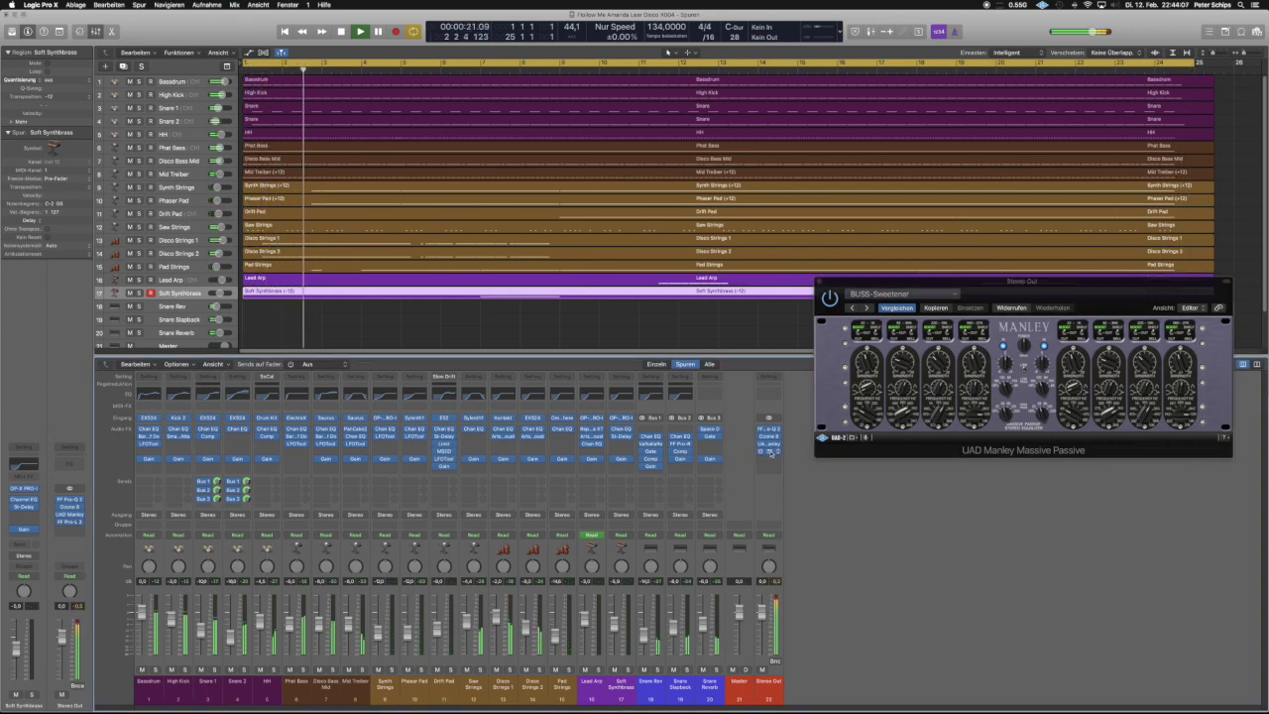
Show Stereo Out's FF Pro-L 2 limiter, compare the mix with it bypassed and active, and close both Stereo Out plug-in windows.
{"action": "left_click", "coordinate": [771, 451]}
{"action": "left_click_drag", "start_coordinate": [262, 26], "coordinate": [642, 283]}
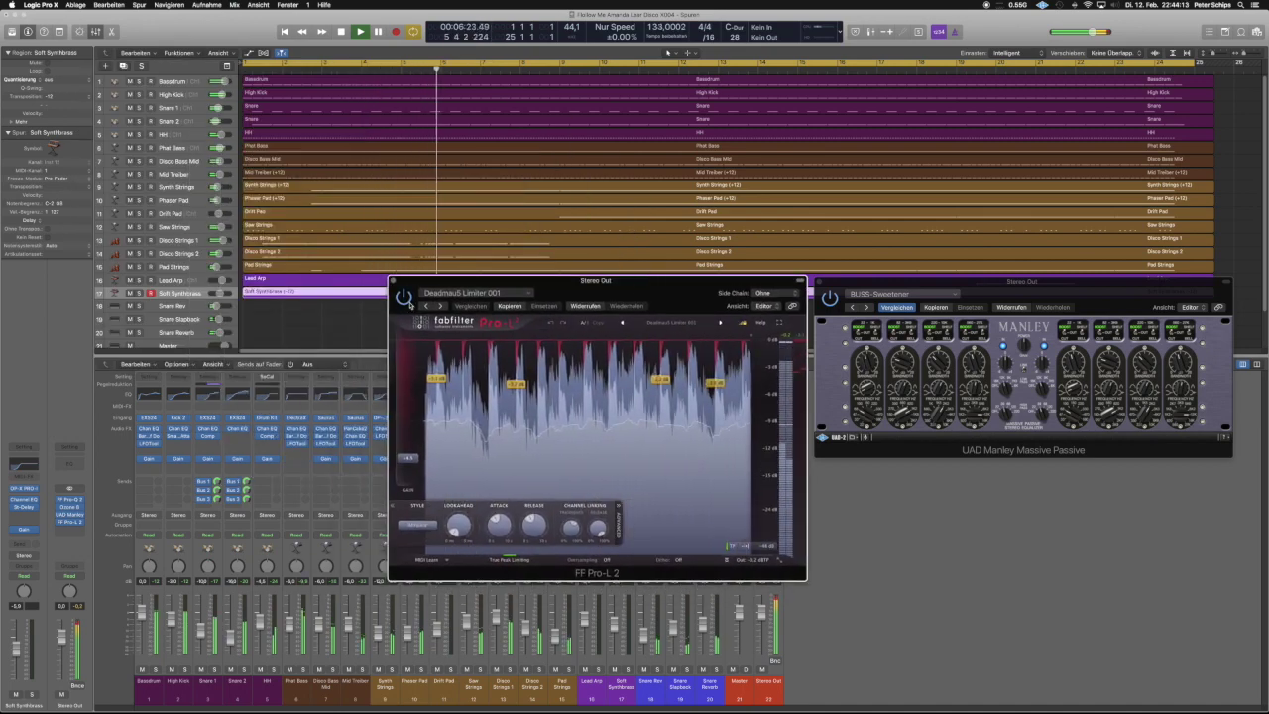
{"action": "left_click", "coordinate": [404, 297]}
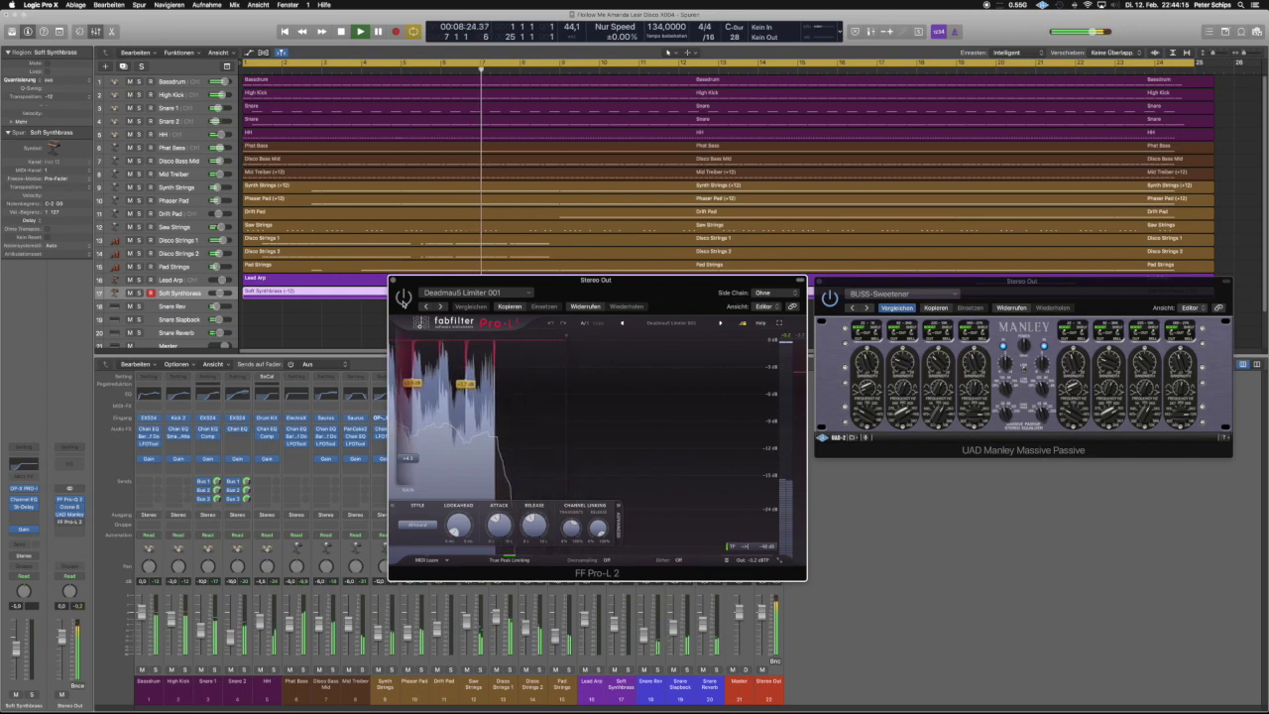
{"action": "left_click", "coordinate": [403, 299]}
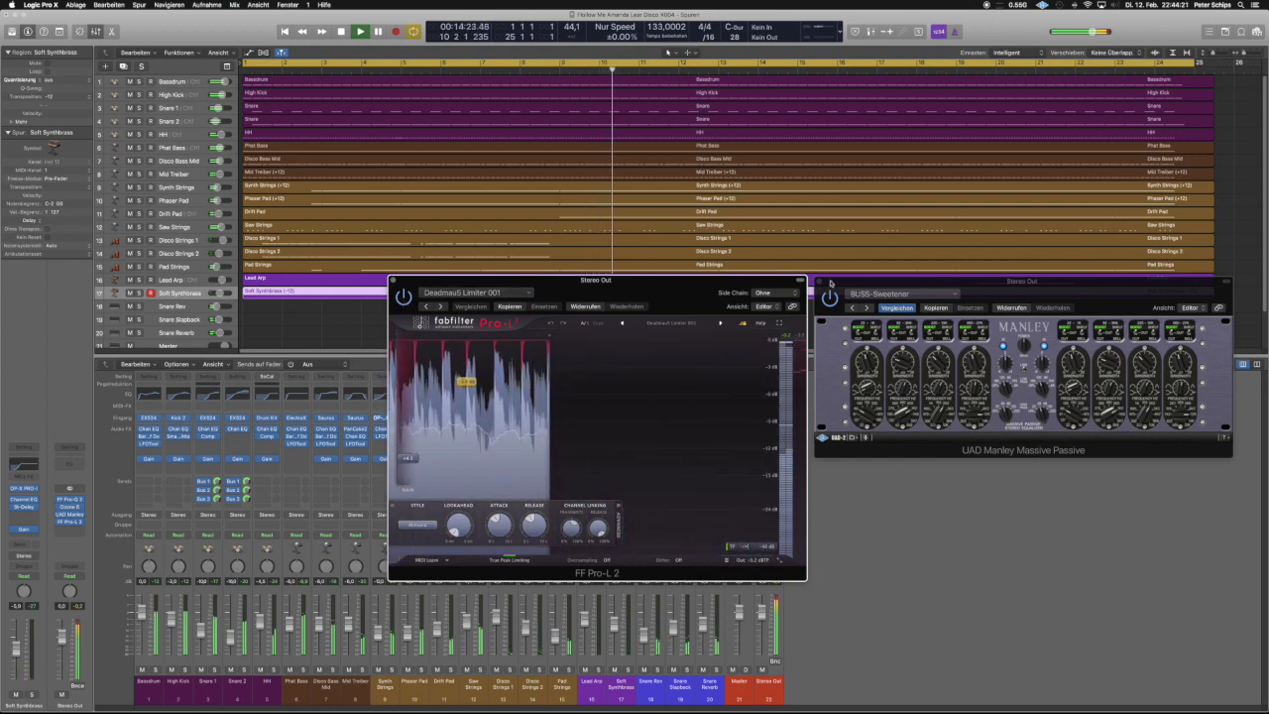
{"action": "key", "text": "super+w"}
{"action": "left_click", "coordinate": [394, 281]}
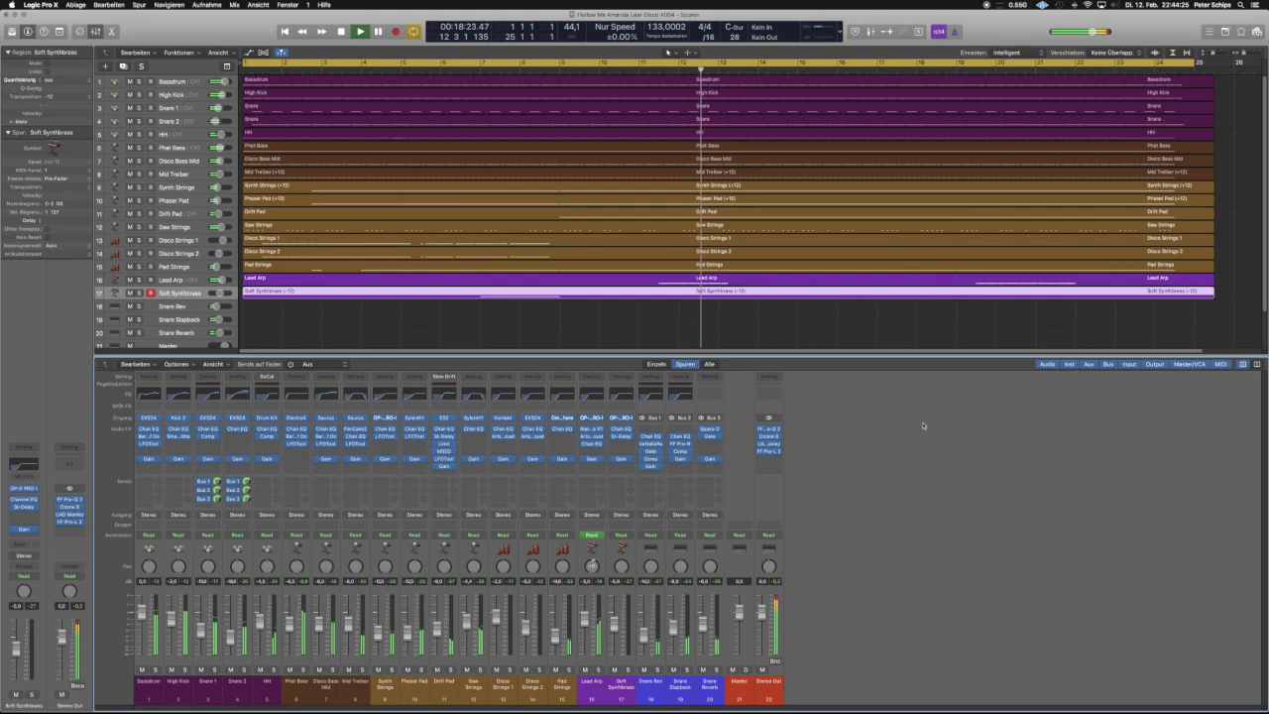
Solo Bassdrum and show its Bark Of Dog 2 plug-in in the empty area beside the channel strips.
{"action": "left_click", "coordinate": [156, 671]}
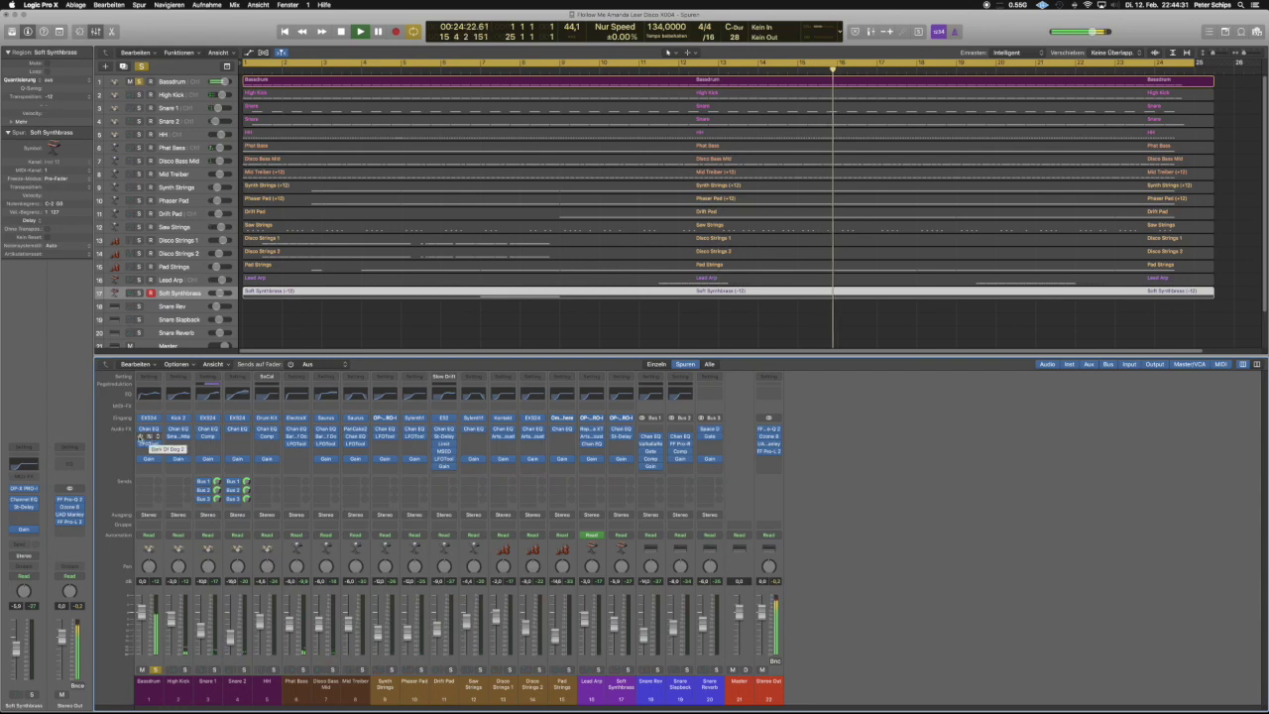
{"action": "left_click_drag", "start_coordinate": [158, 36], "coordinate": [974, 419]}
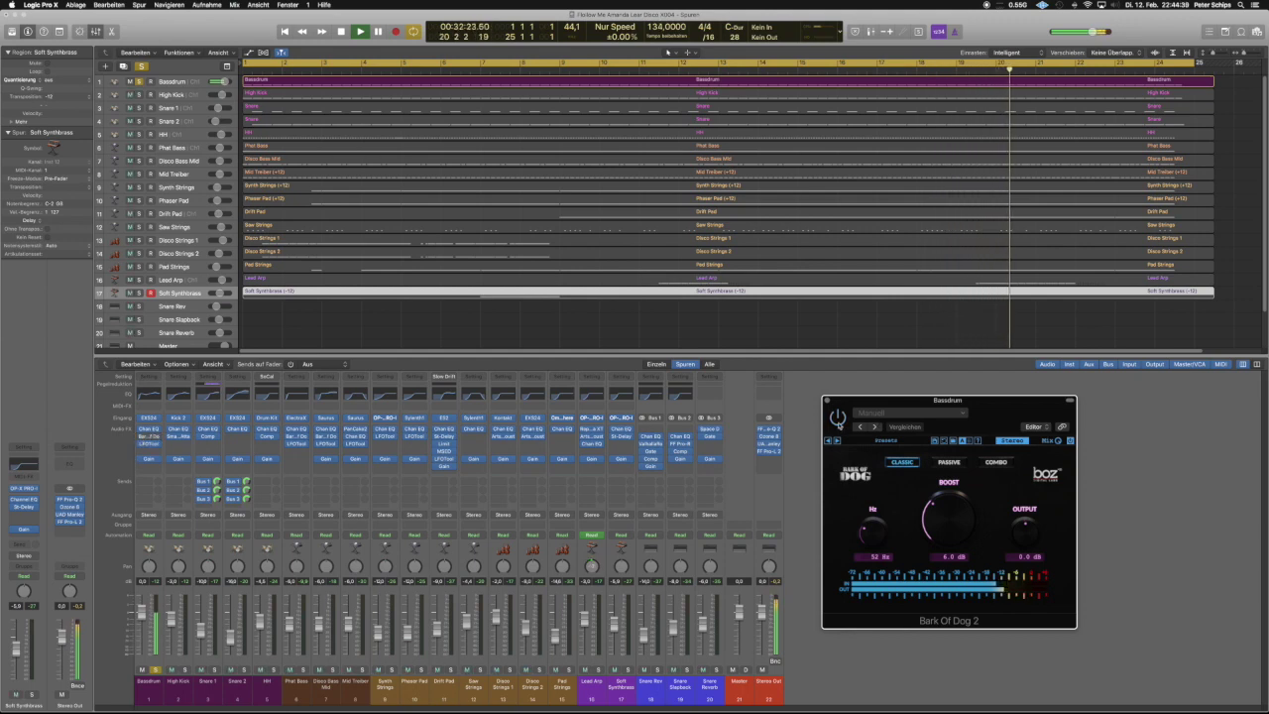
Add High Kick, both snares, HH and the three bass tracks to the soloed Bassdrum, closing the Bark Of Dog 2 window.
{"action": "left_click", "coordinate": [185, 670]}
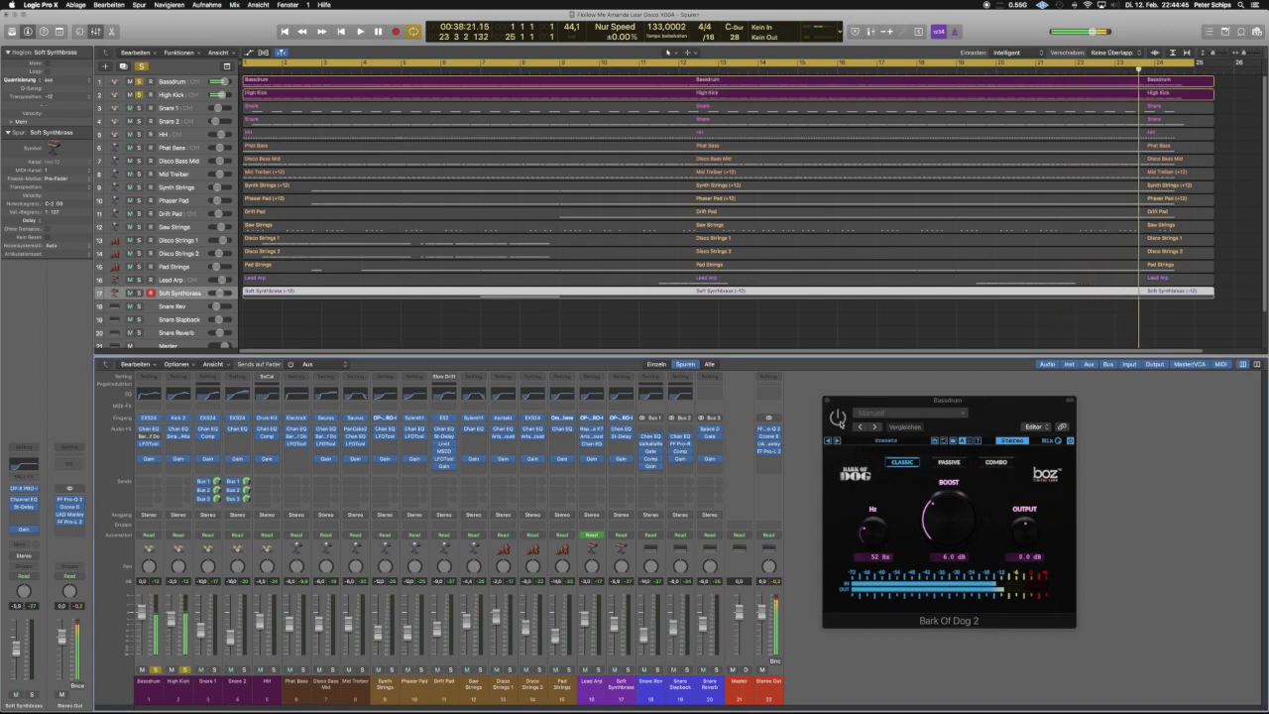
{"action": "left_click", "coordinate": [828, 405]}
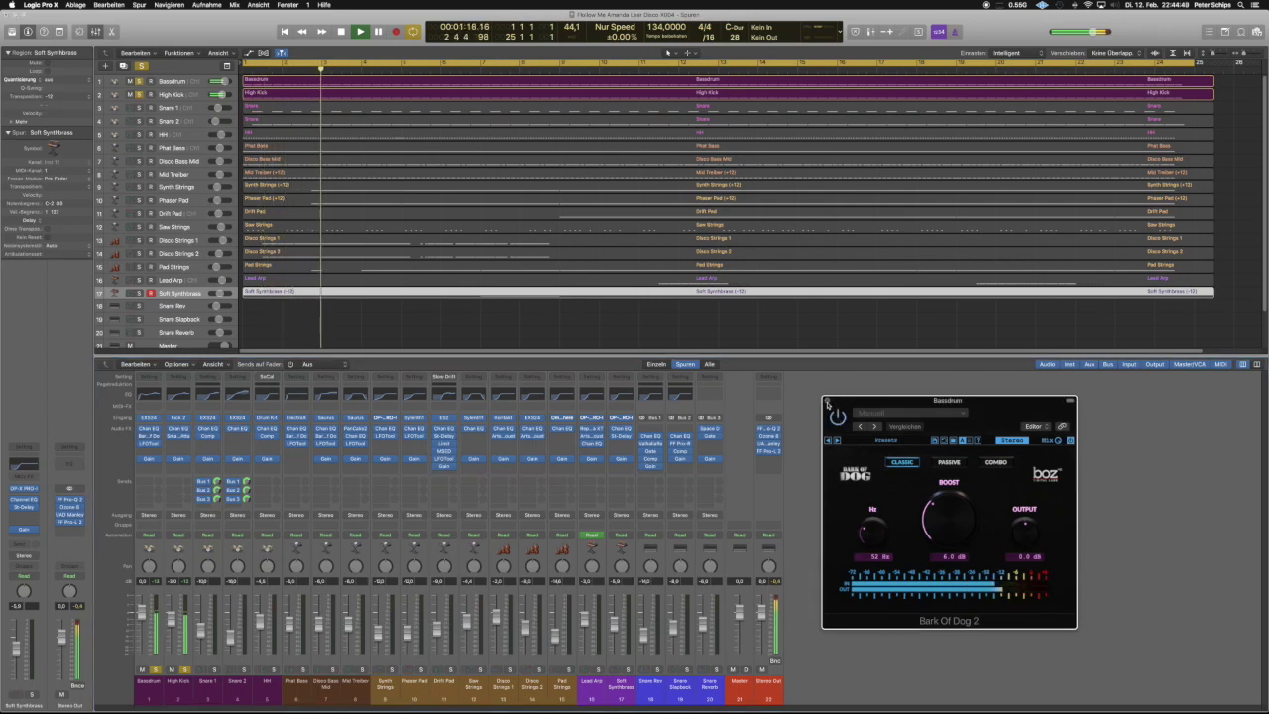
{"action": "left_click", "coordinate": [827, 402]}
{"action": "left_click_drag", "start_coordinate": [309, 672], "coordinate": [358, 672]}
{"action": "left_click_drag", "start_coordinate": [217, 670], "coordinate": [269, 671]}
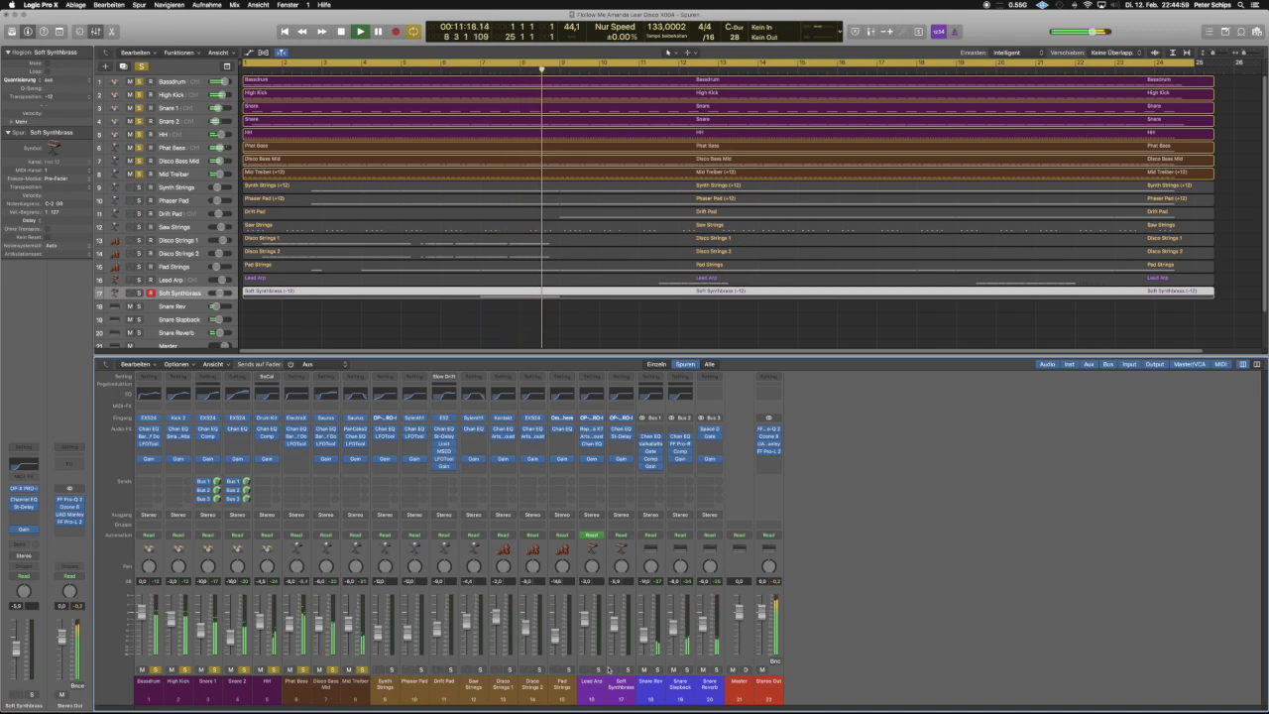
Solo only Snare Rev in place of the drums and basses and show its ValhallaRoom reverb in the empty area.
{"action": "left_click", "coordinate": [656, 670]}
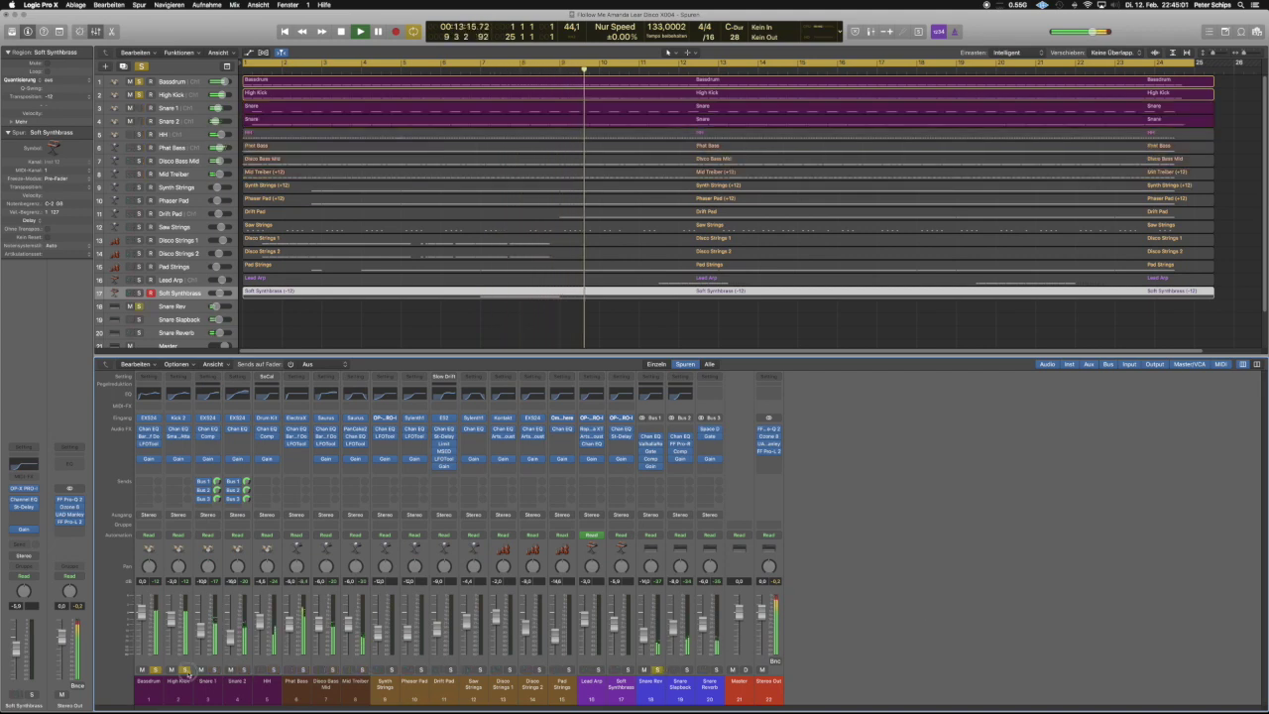
{"action": "left_click", "coordinate": [650, 443]}
{"action": "left_click_drag", "start_coordinate": [195, 41], "coordinate": [1058, 375]}
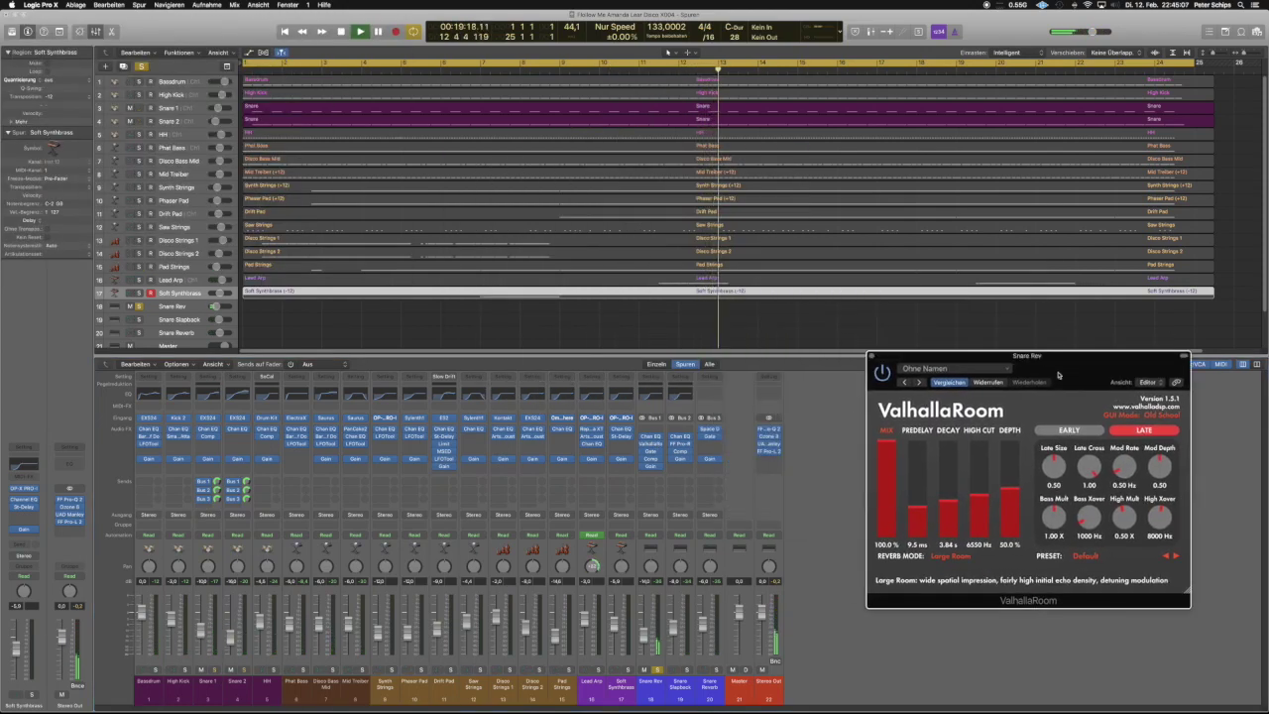
Show Snare Rev's Noise Gate beside ValhallaRoom while the reverb plays, and close both plug-in windows.
{"action": "left_click", "coordinate": [650, 452]}
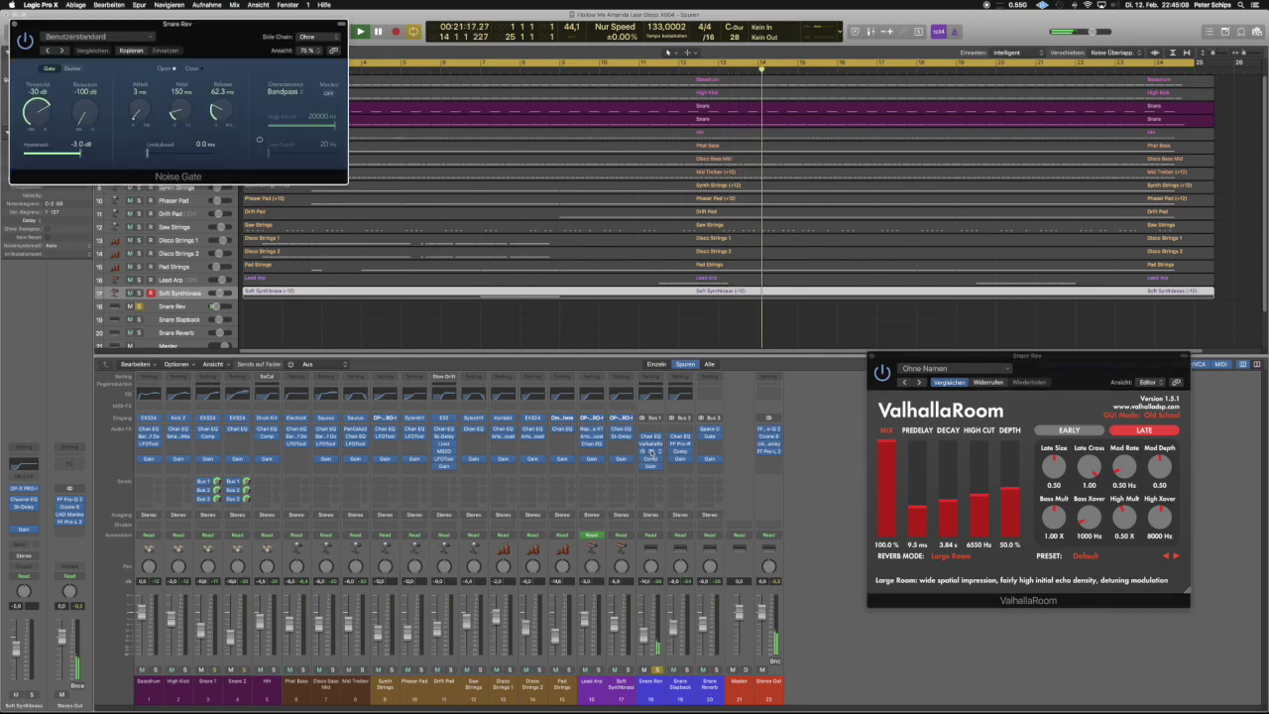
{"action": "left_click_drag", "start_coordinate": [228, 31], "coordinate": [692, 434]}
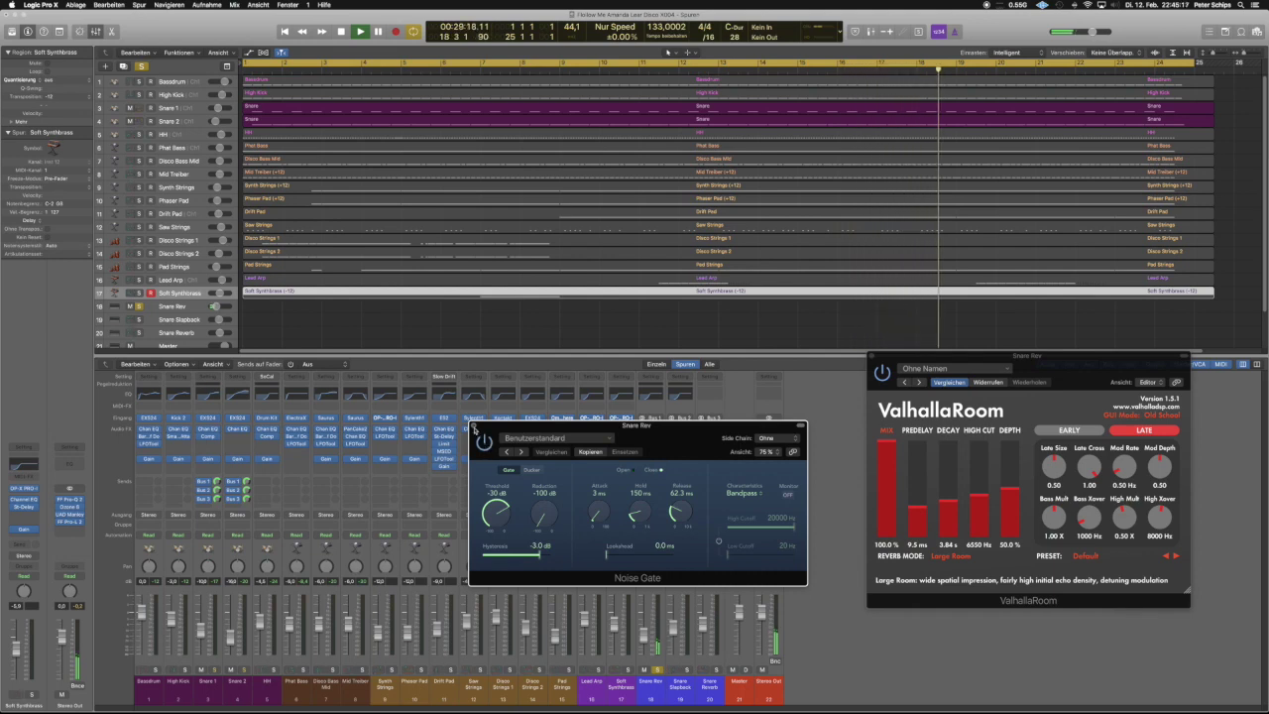
{"action": "left_click", "coordinate": [474, 426]}
{"action": "left_click", "coordinate": [871, 356]}
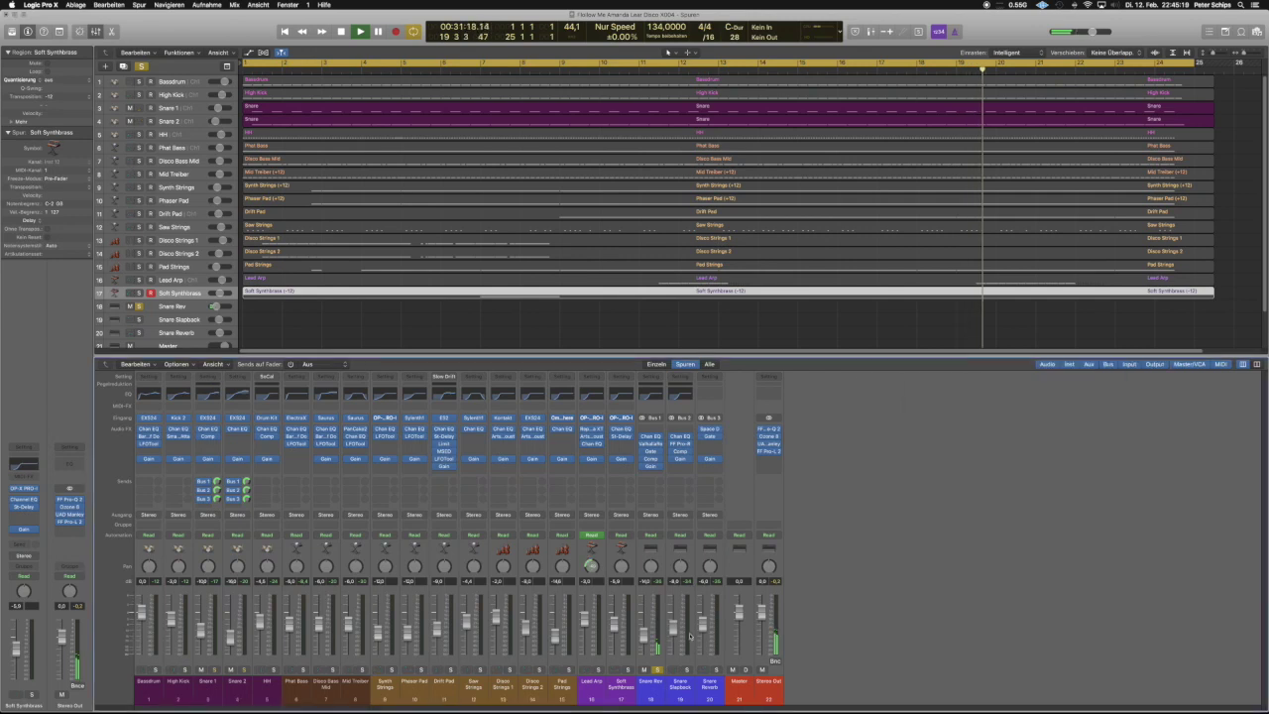
Solo only Snare Slapback instead of Snare Rev and show its FF Pro-R and Compressor plug-ins side by side.
{"action": "left_click", "coordinate": [687, 670]}
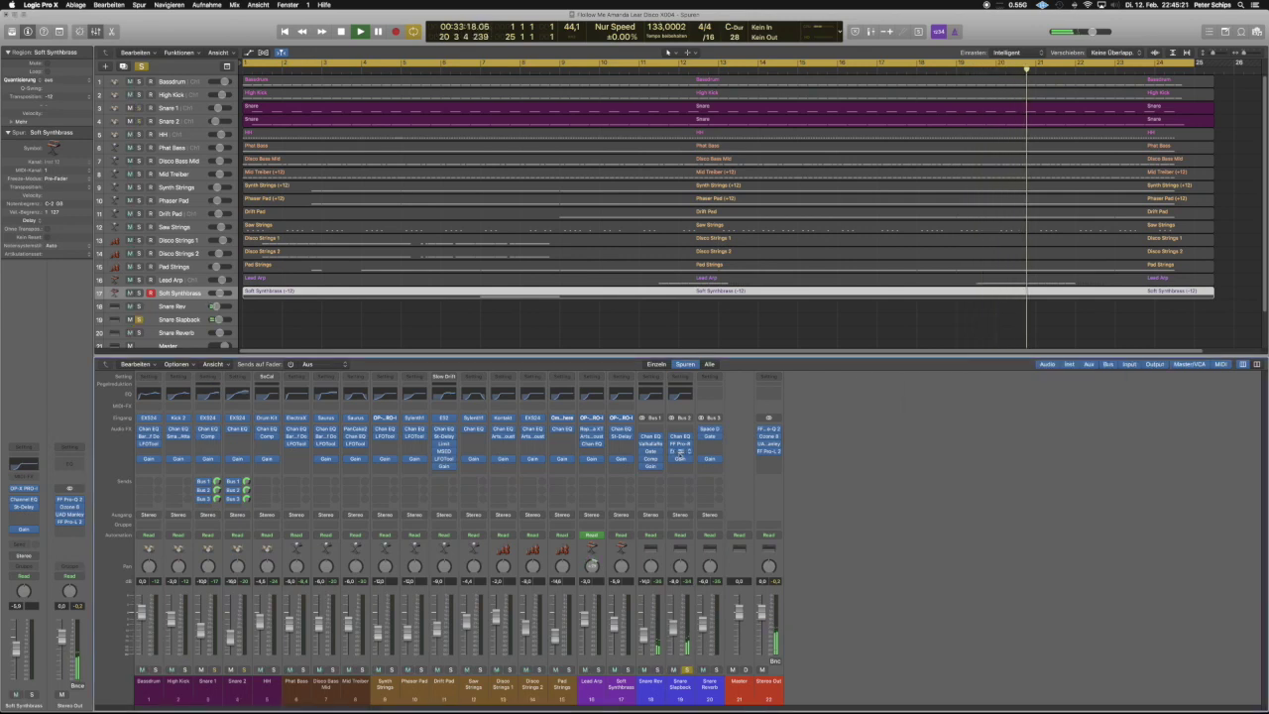
{"action": "left_click", "coordinate": [680, 444]}
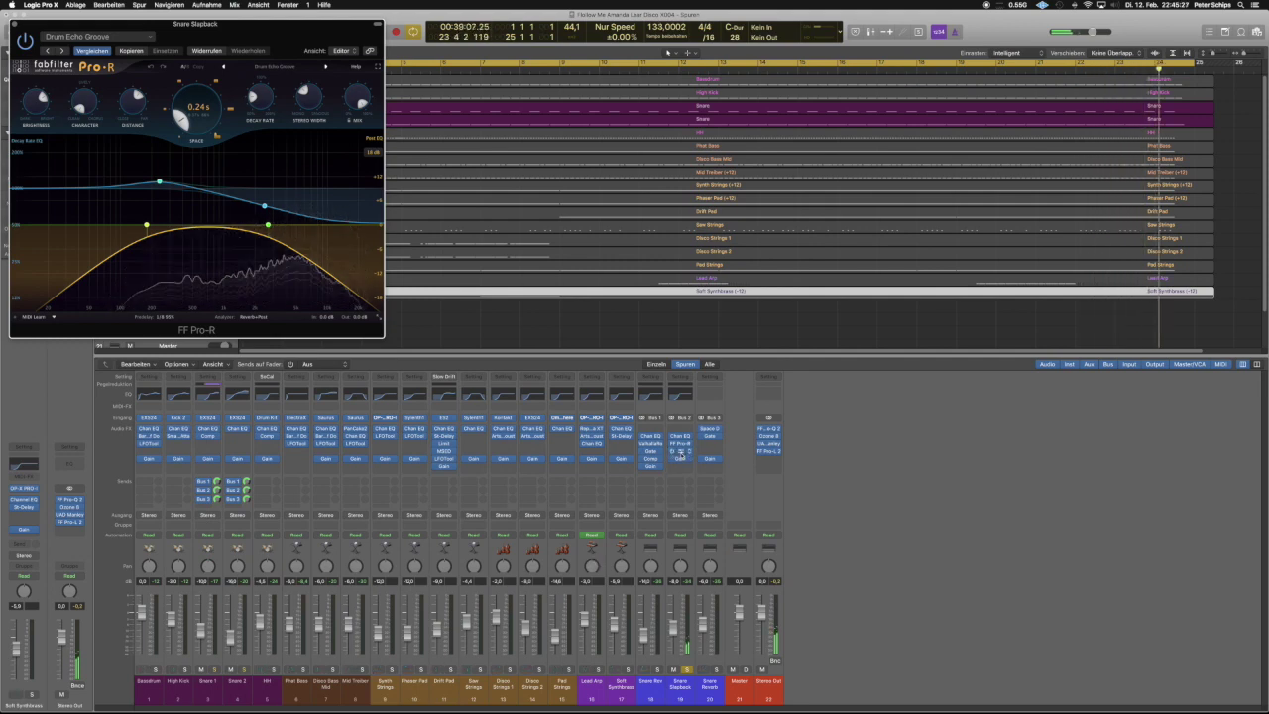
{"action": "left_click", "coordinate": [680, 452]}
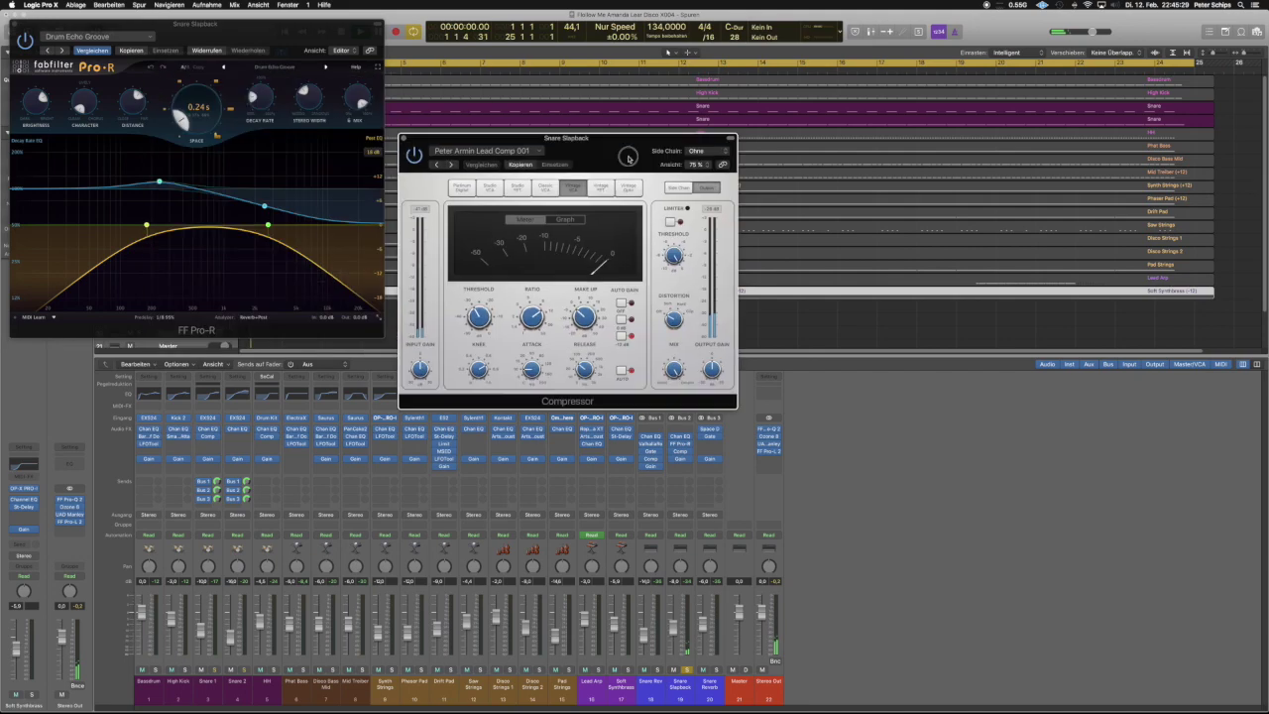
{"action": "left_click_drag", "start_coordinate": [627, 156], "coordinate": [1087, 418]}
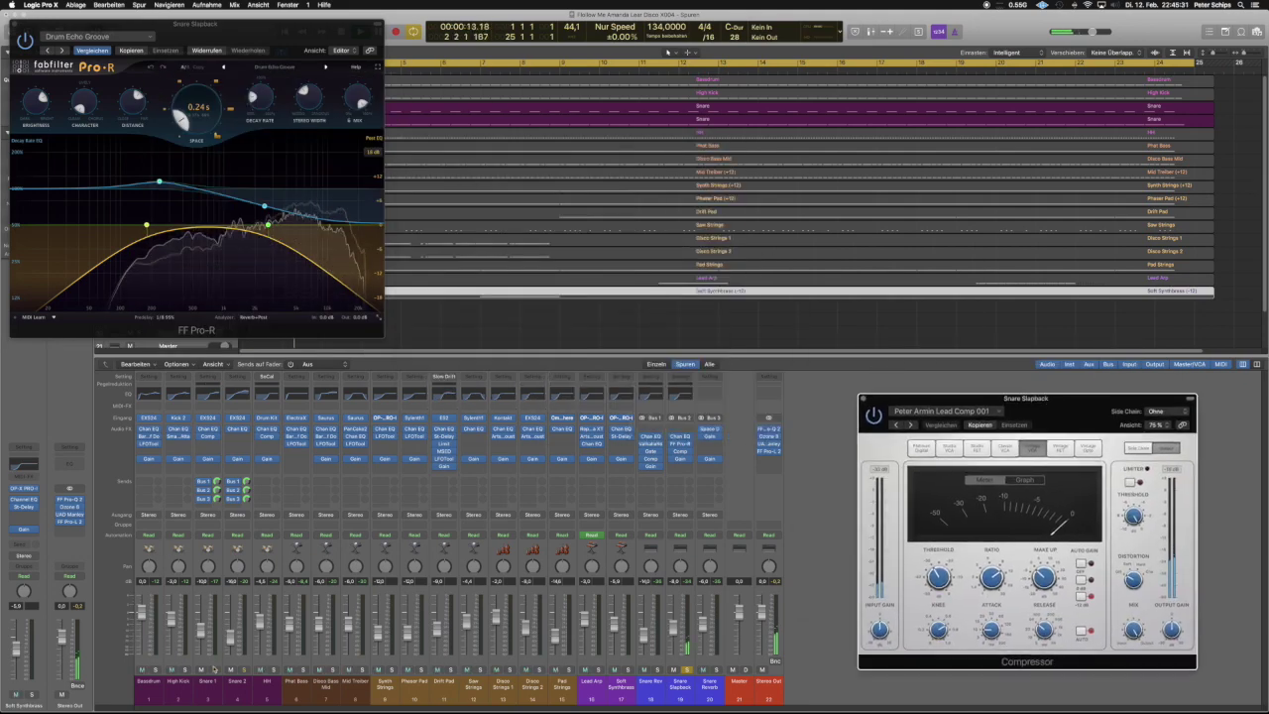
Add Snare 1 and Snare 2 to the soloed Snare Slapback, and switch the solo to Snare Reverb alone.
{"action": "left_click", "coordinate": [243, 670]}
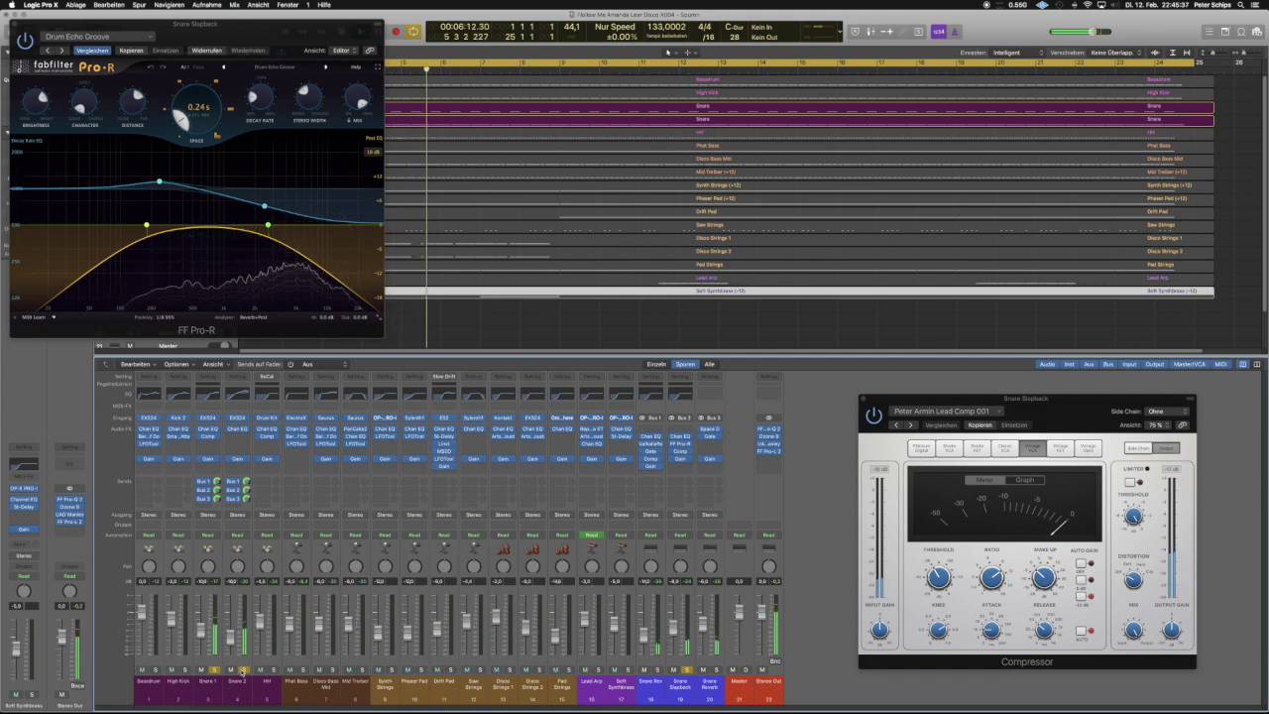
{"action": "left_click", "coordinate": [715, 669]}
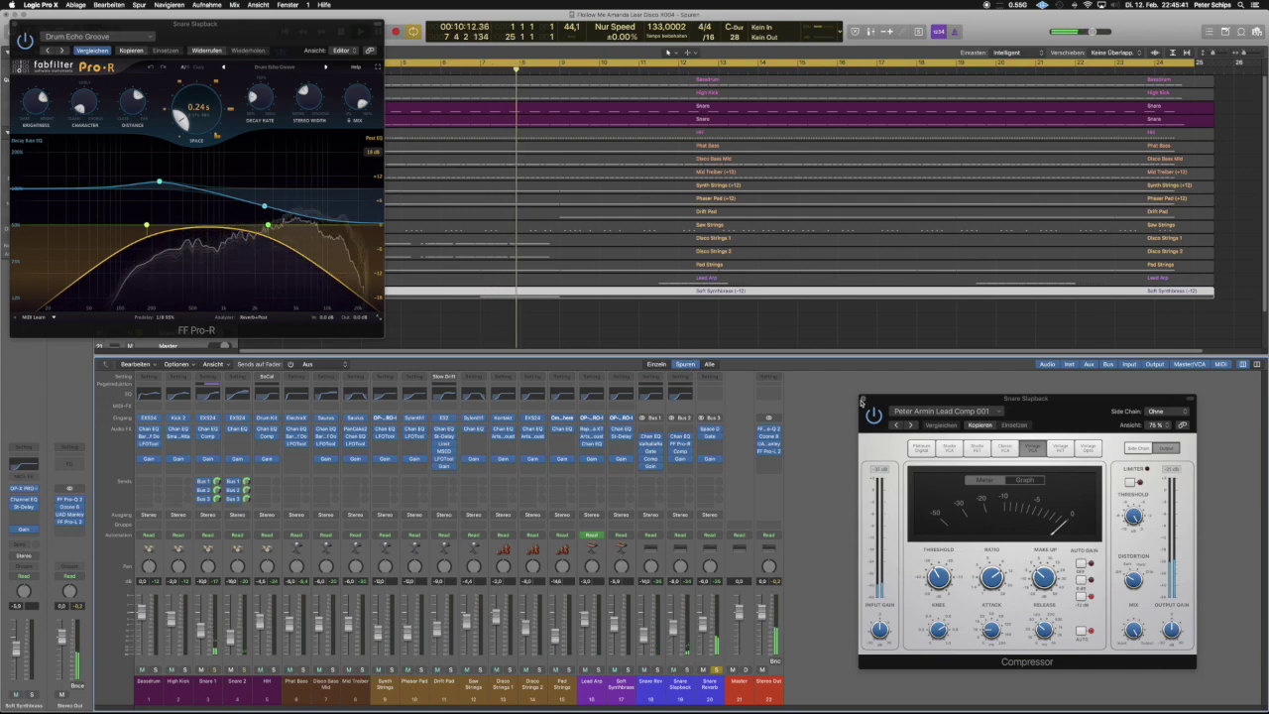
Close Snare Slapback's Compressor and FF Pro-R windows and show Snare Reverb's Space Designer in the empty area.
{"action": "left_click", "coordinate": [863, 398]}
{"action": "key", "text": "super+w"}
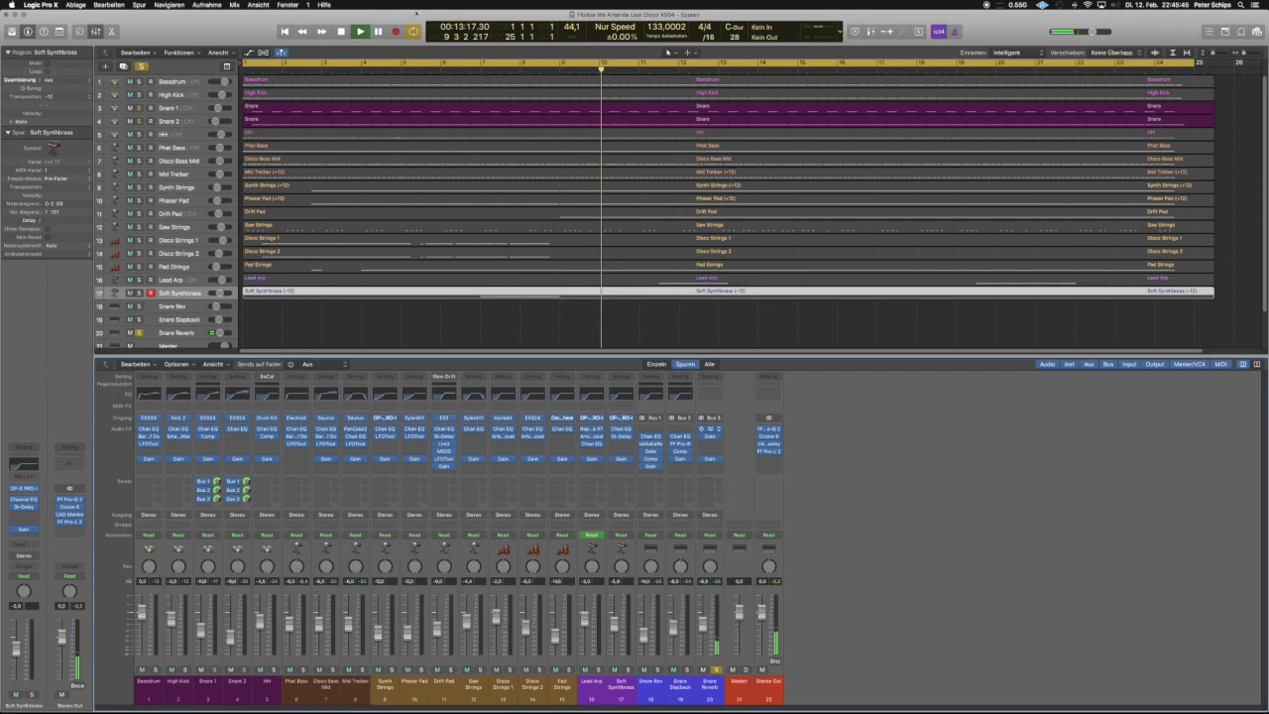
{"action": "left_click", "coordinate": [709, 428]}
{"action": "left_click_drag", "start_coordinate": [319, 48], "coordinate": [1116, 369]}
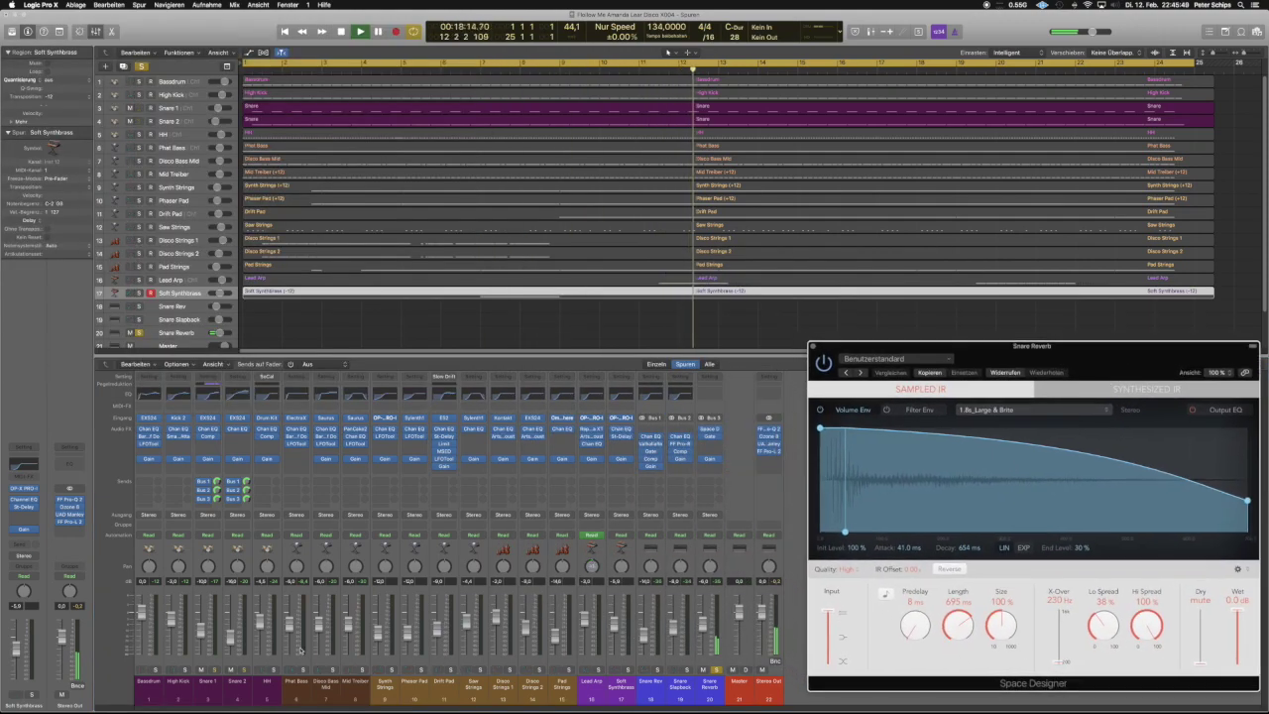
Replace the Snare Reverb solo with the drum group Snare 1, Snare 2, Bassdrum, High Kick and HH.
{"action": "left_click", "coordinate": [243, 669]}
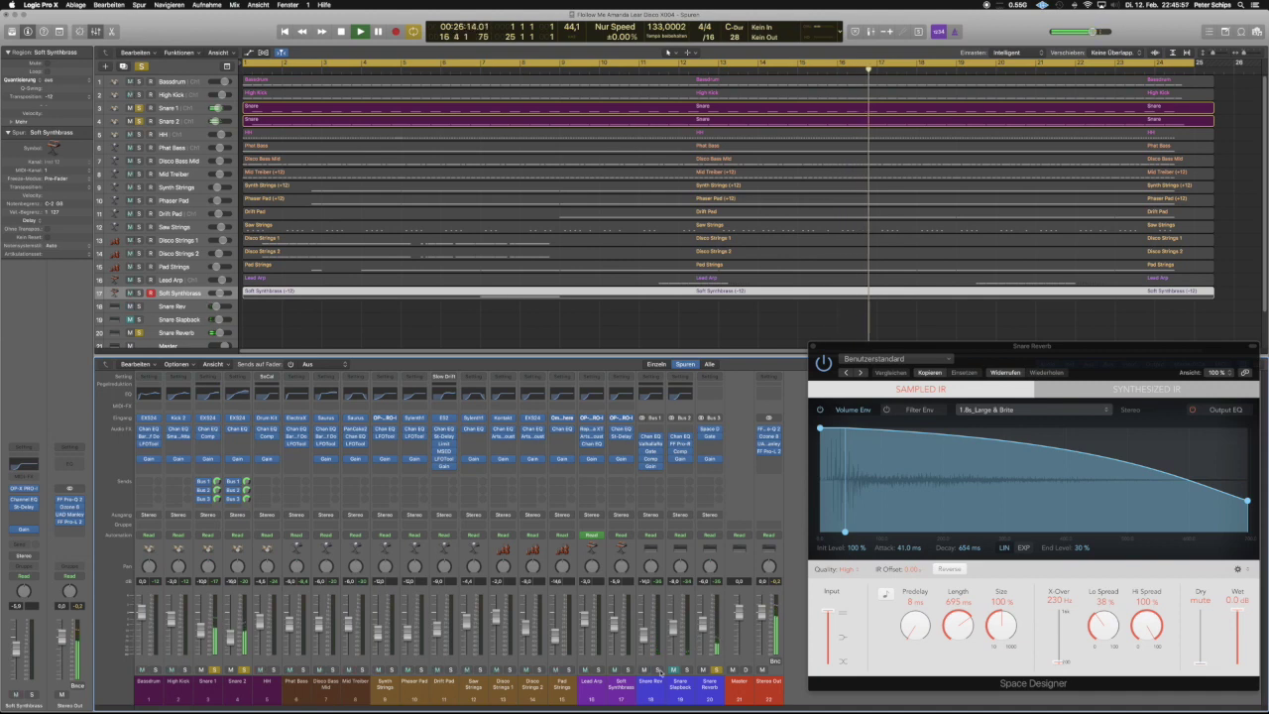
{"action": "left_click", "coordinate": [716, 670]}
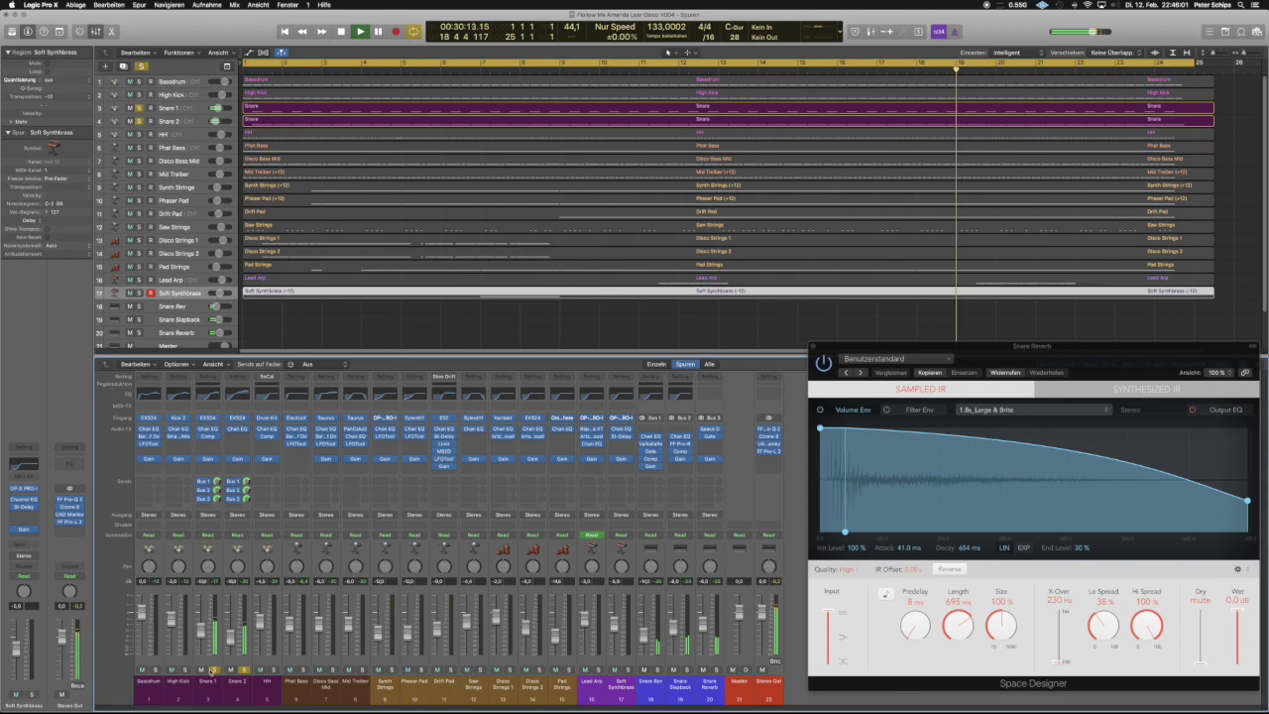
{"action": "left_click", "coordinate": [155, 670]}
{"action": "left_click", "coordinate": [184, 670]}
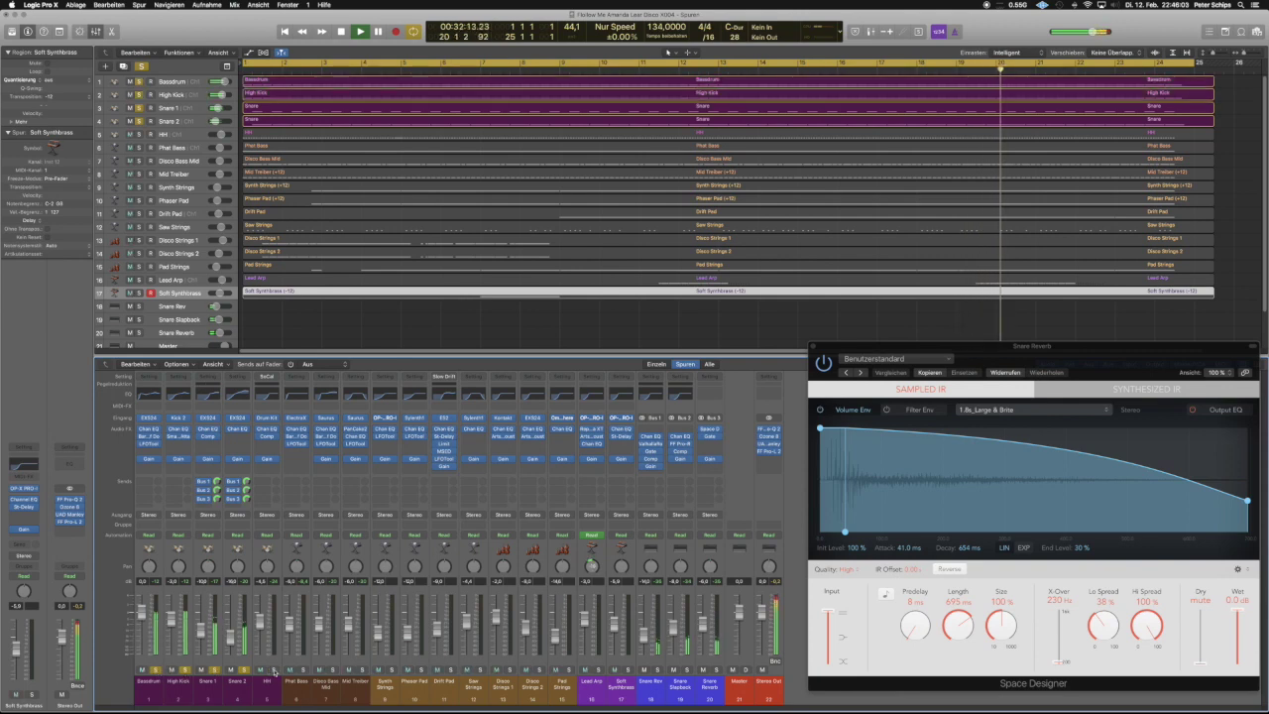
{"action": "left_click", "coordinate": [274, 670]}
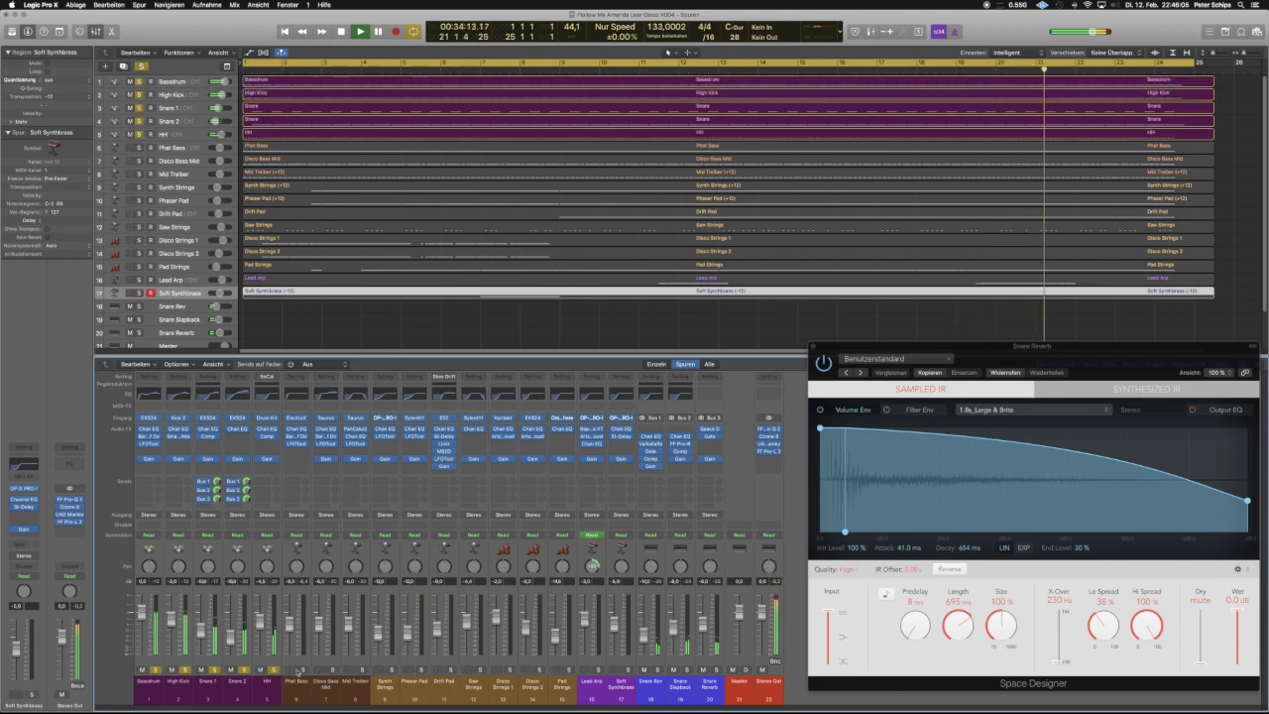
Add Phat Bass, Disco Bass Mid and Mid Treiber to the soloed drums, with Space Designer closed and playback restarted from the beginning.
{"action": "left_click", "coordinate": [303, 670]}
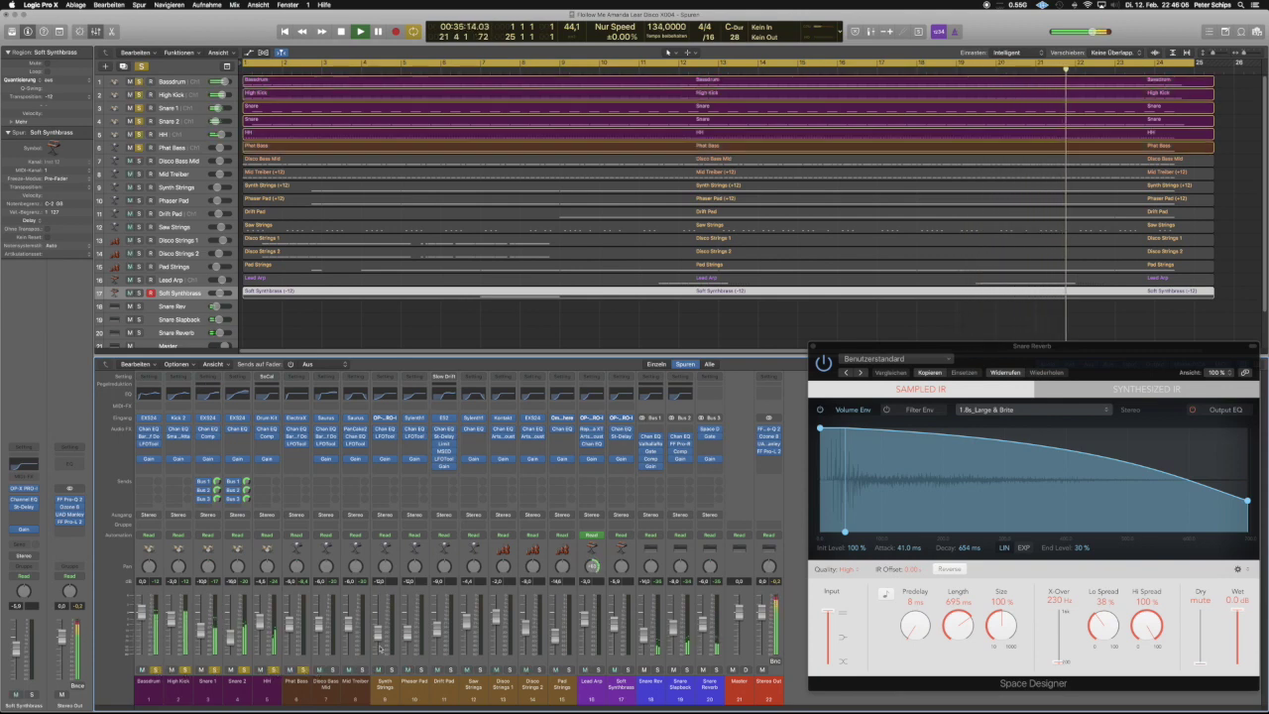
{"action": "left_click", "coordinate": [815, 346]}
{"action": "key", "text": "Return"}
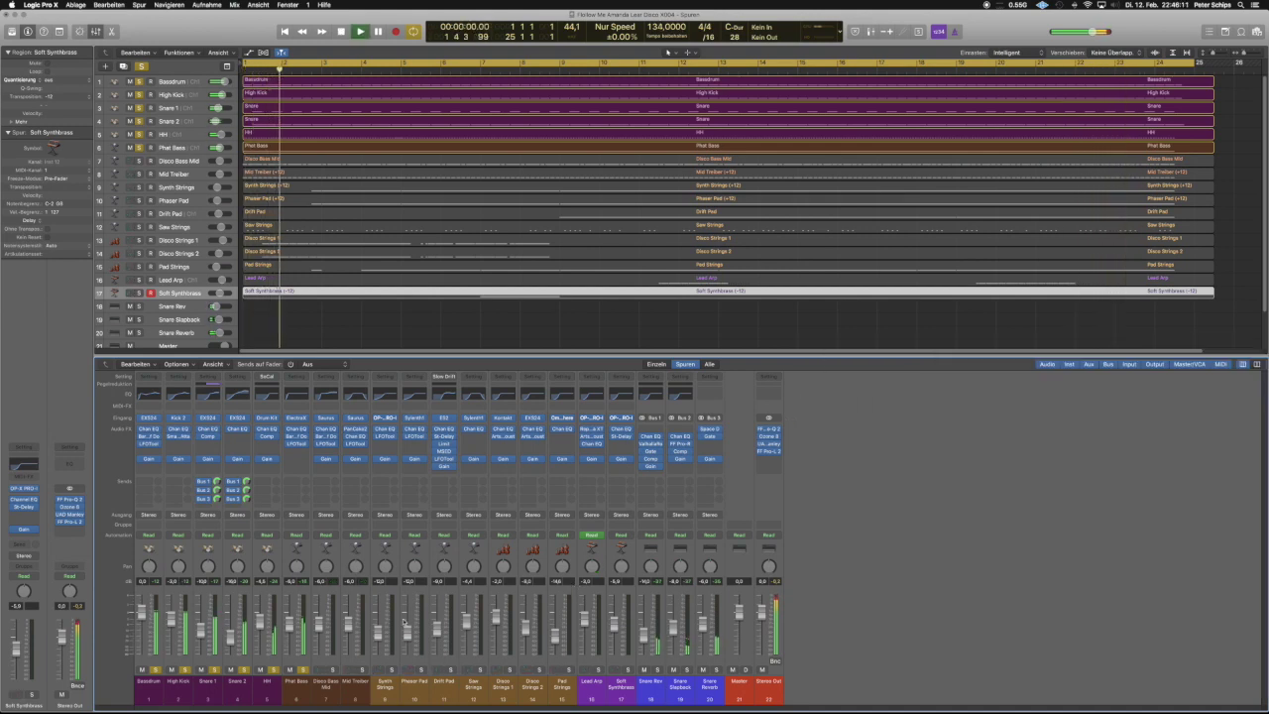
{"action": "left_click", "coordinate": [332, 671]}
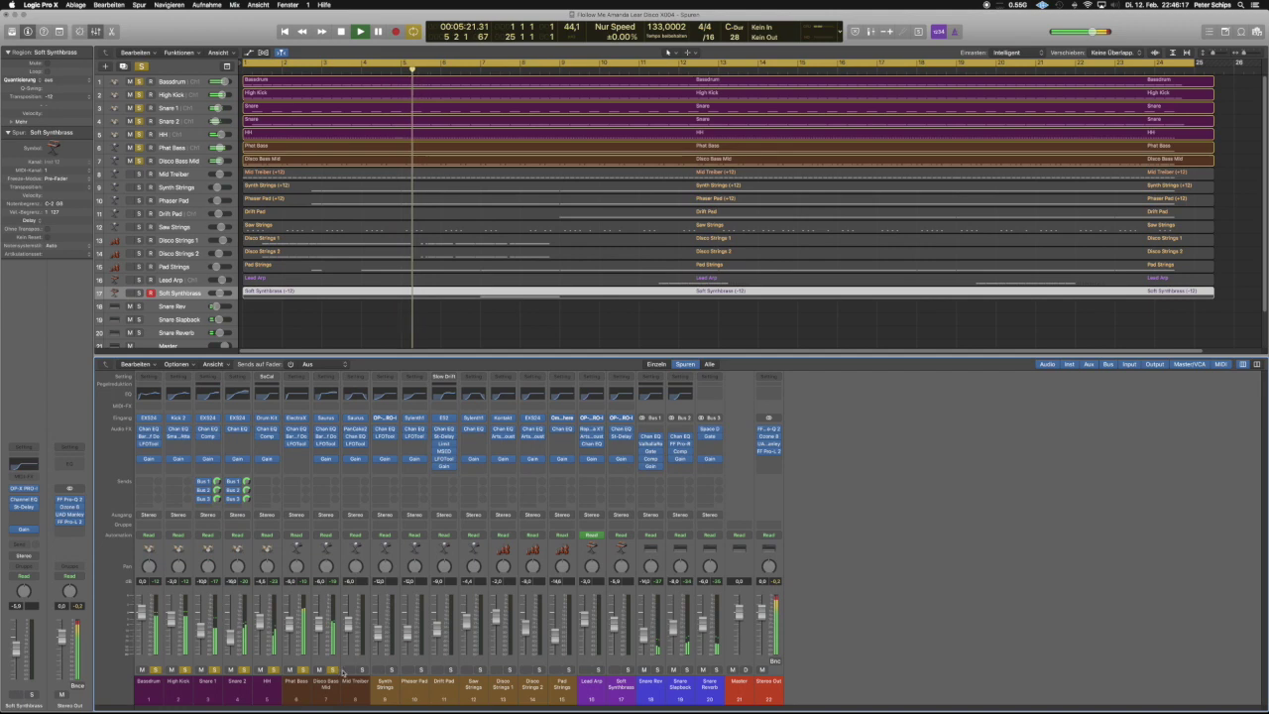
{"action": "left_click", "coordinate": [362, 670]}
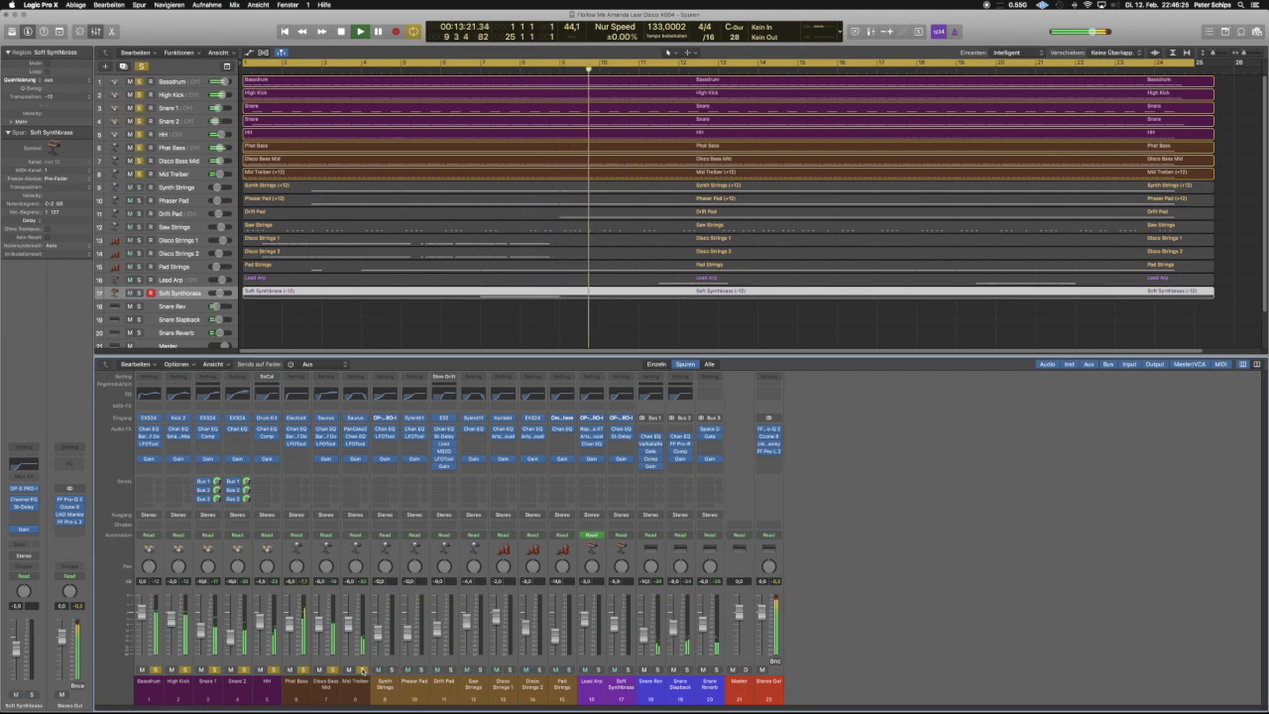
Compare the bass layers by taking Disco Bass Mid and Phat Bass out of the solo and adding both back.
{"action": "left_click", "coordinate": [332, 670]}
{"action": "left_click", "coordinate": [304, 670]}
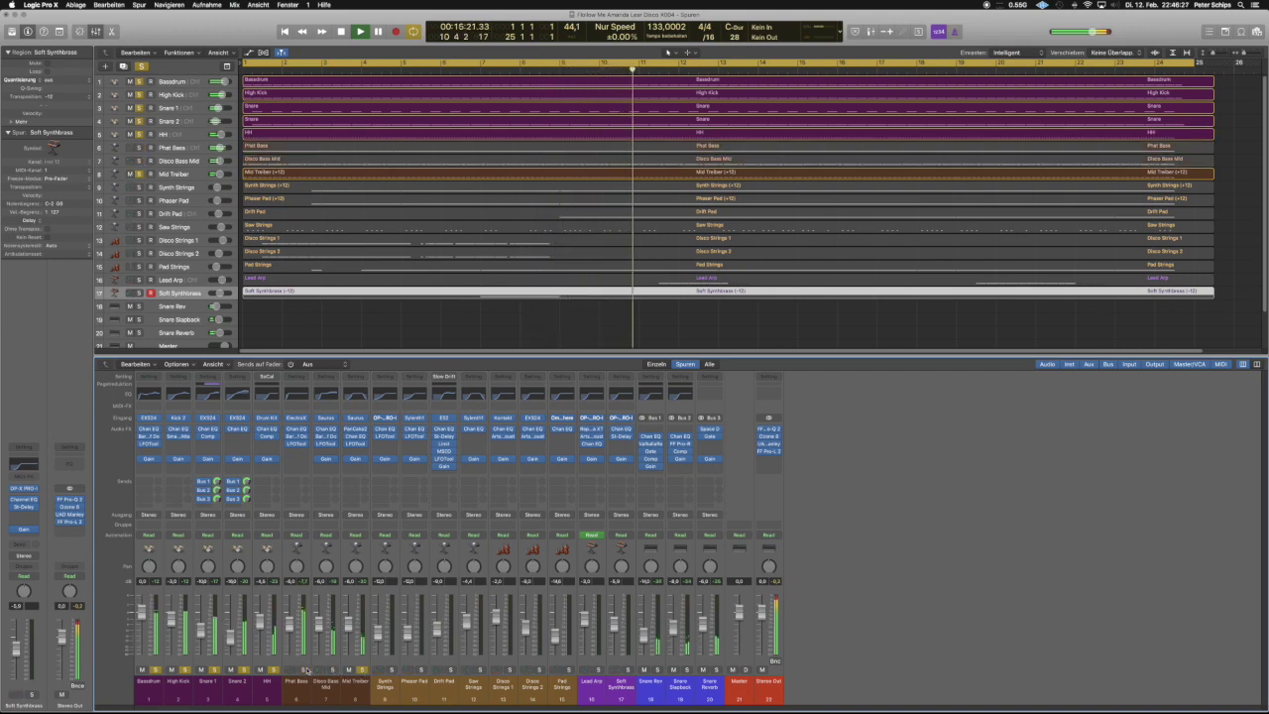
{"action": "left_click", "coordinate": [304, 670]}
{"action": "left_click", "coordinate": [333, 670]}
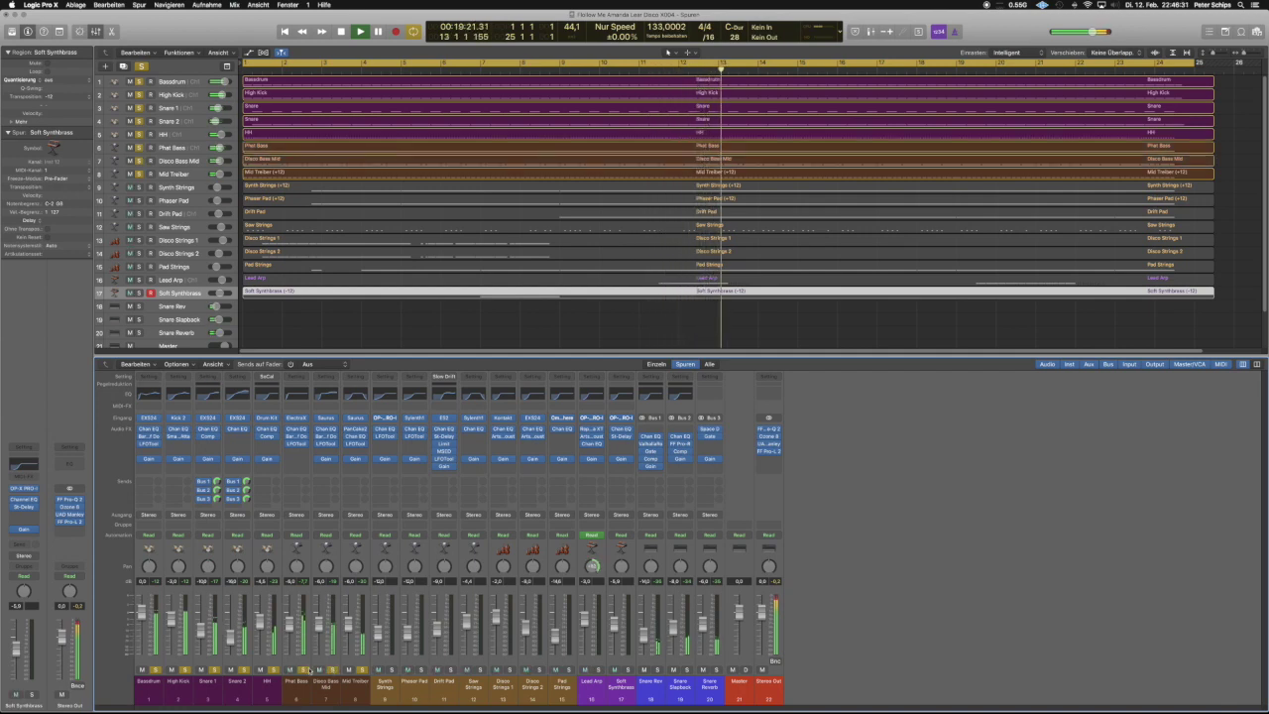
Remove the solo from all drum and bass tracks to play the full arrangement.
{"action": "left_click_drag", "start_coordinate": [155, 670], "coordinate": [377, 671]}
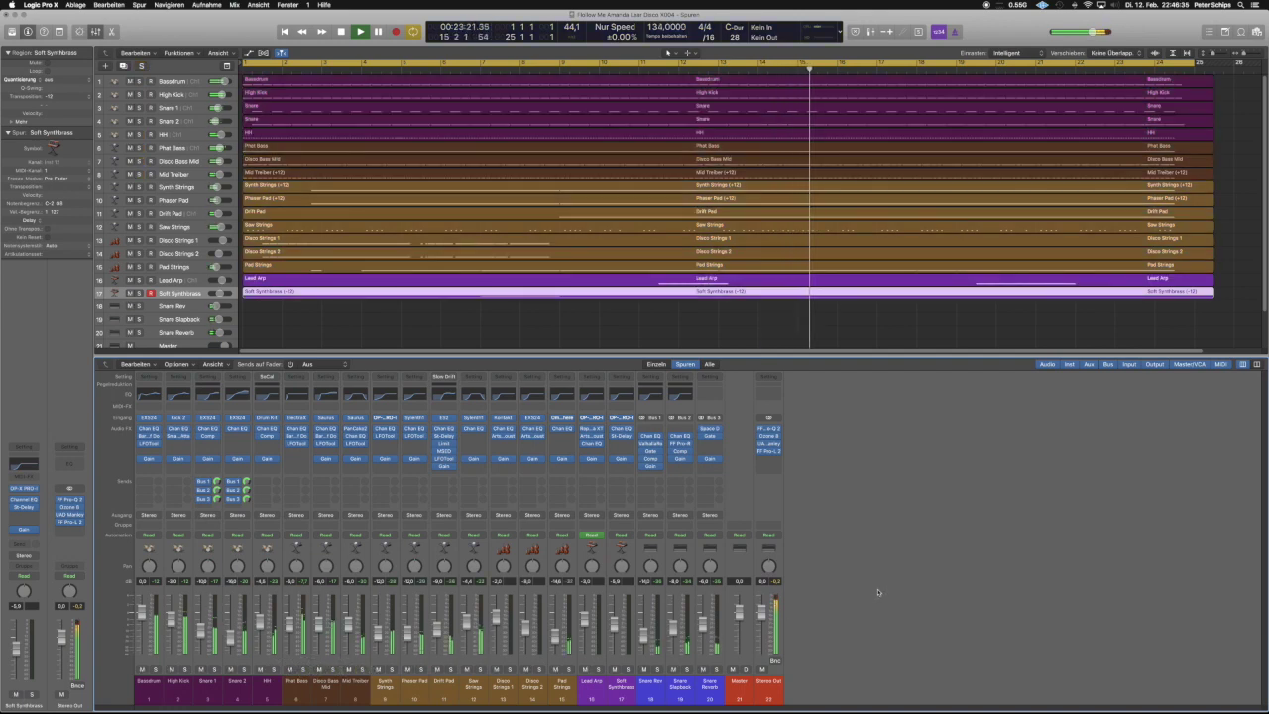